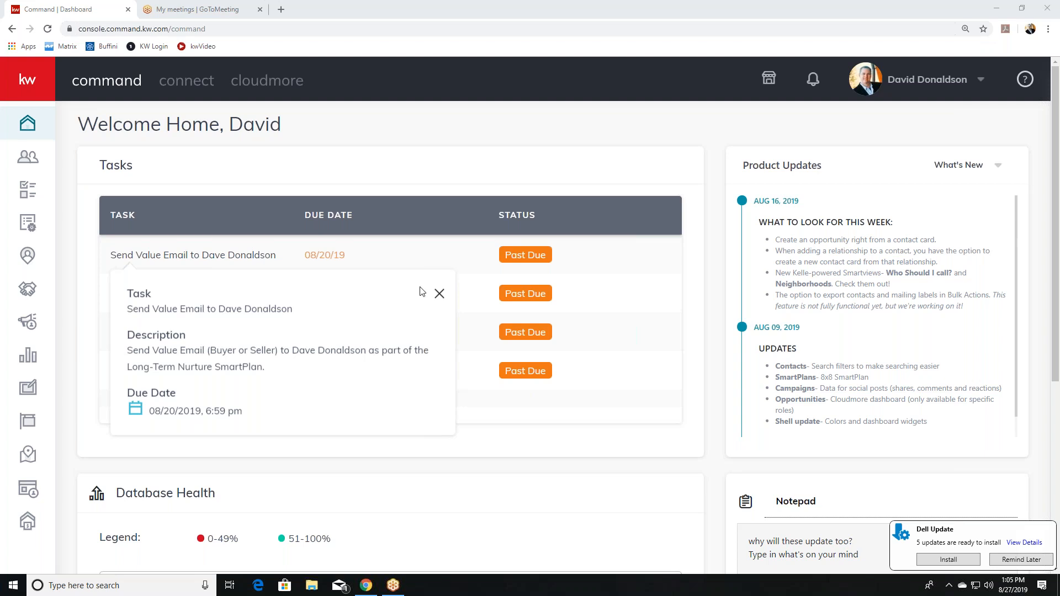
Search the contacts database for the client by name and open the single matching record.
click(29, 164)
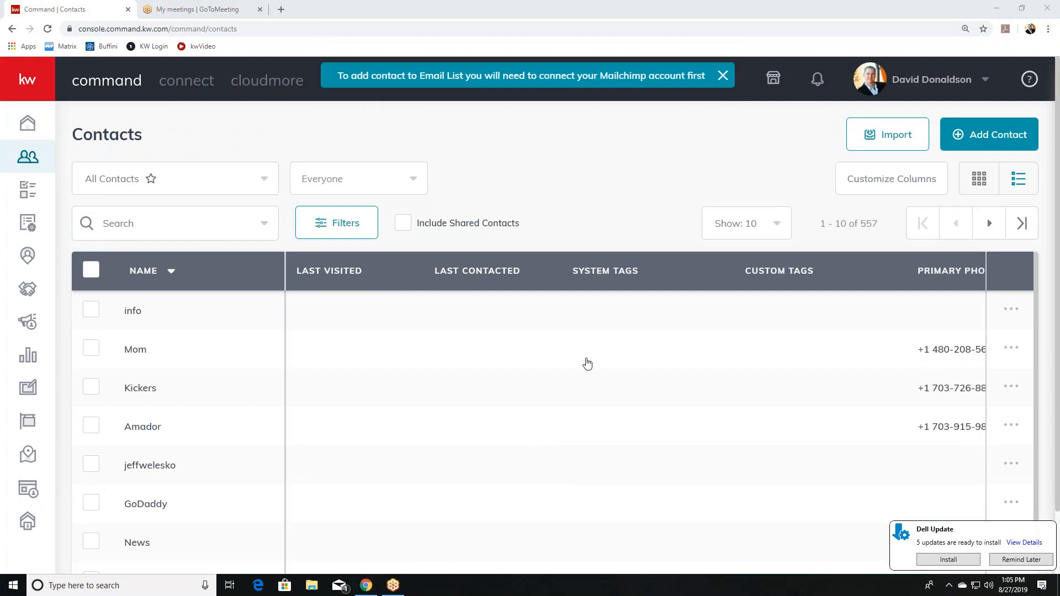
click(128, 217)
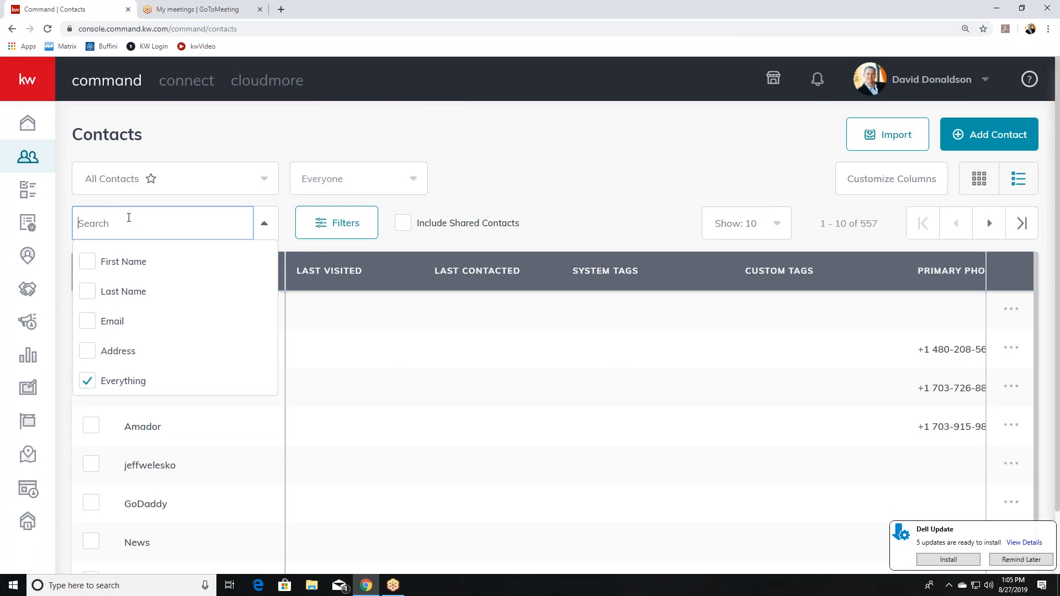
text(asy)
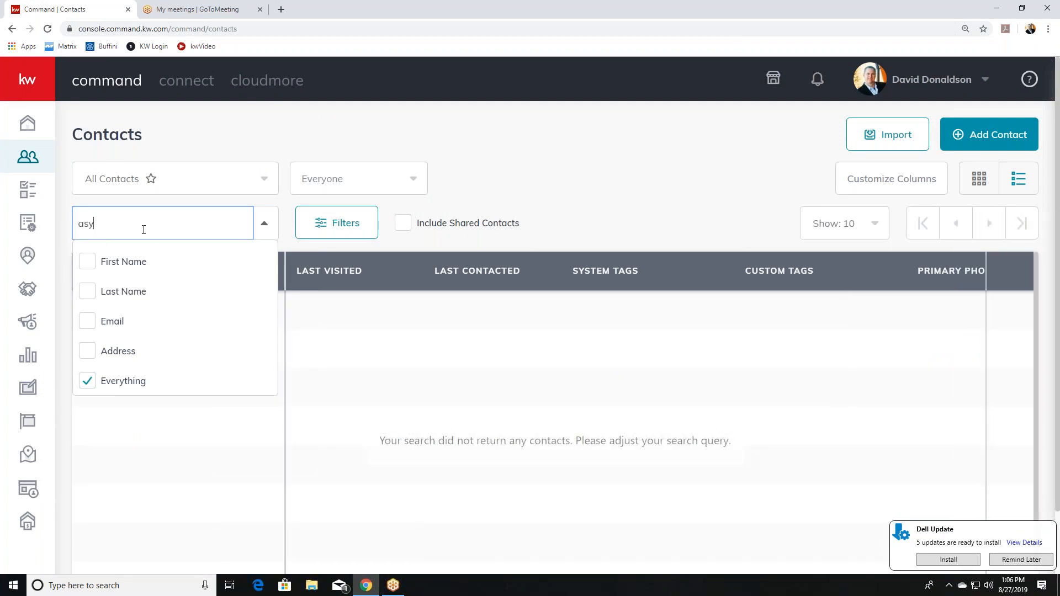
key(BackSpace)
key(BackSpace)
key(BackSpace)
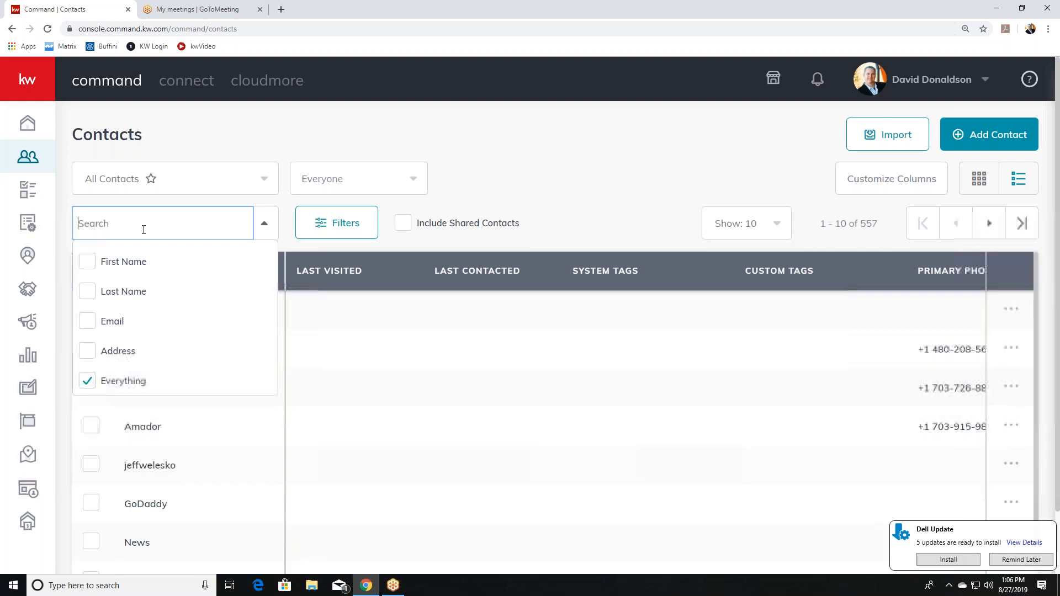
text(kas)
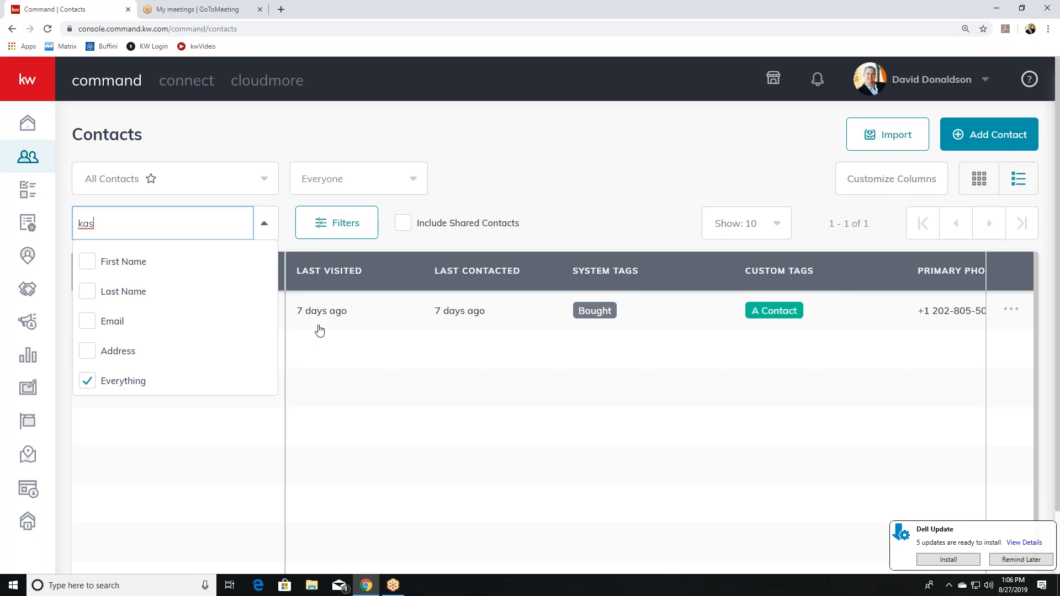
click(270, 320)
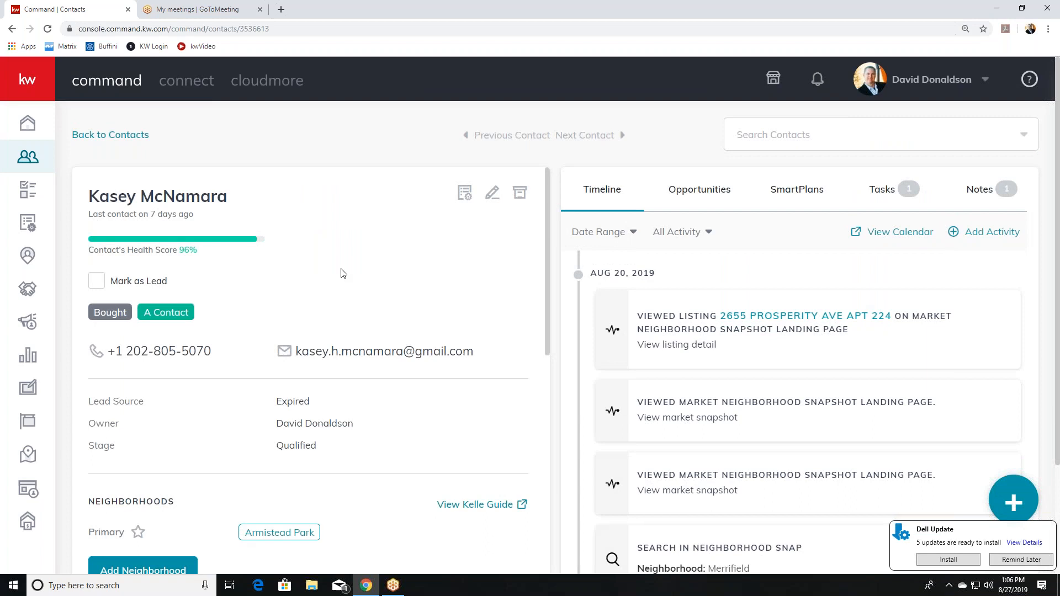
Check this contact's opportunities, finding none, and go to the main Opportunities pipeline.
click(1016, 508)
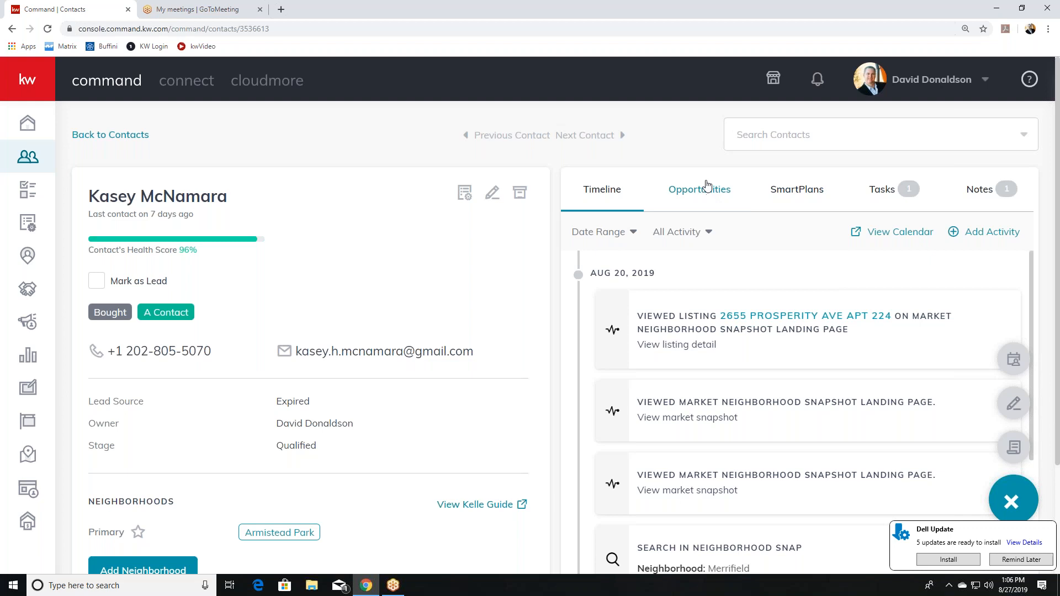
click(707, 184)
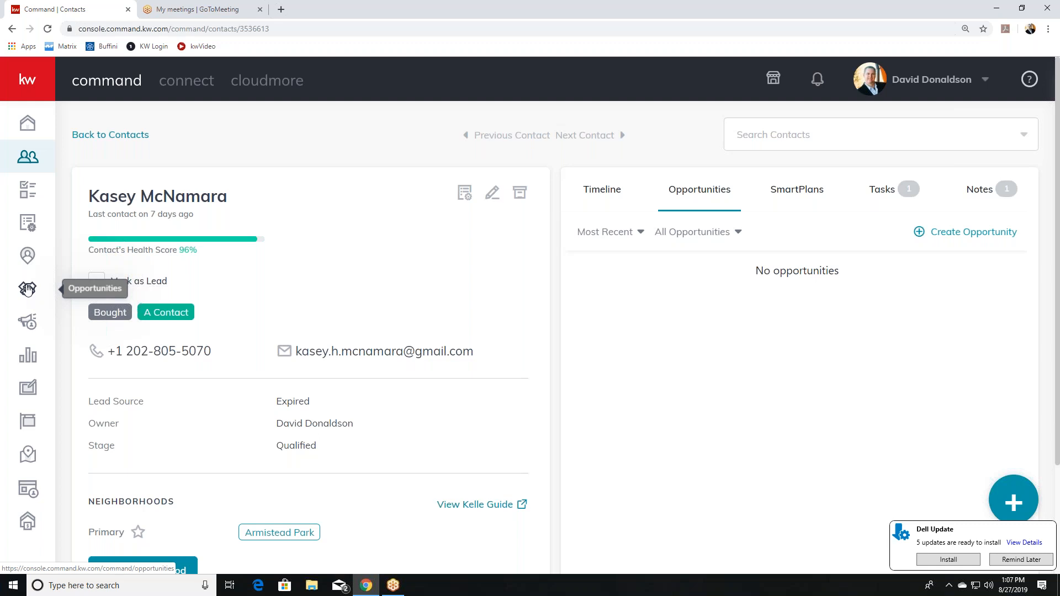
click(27, 288)
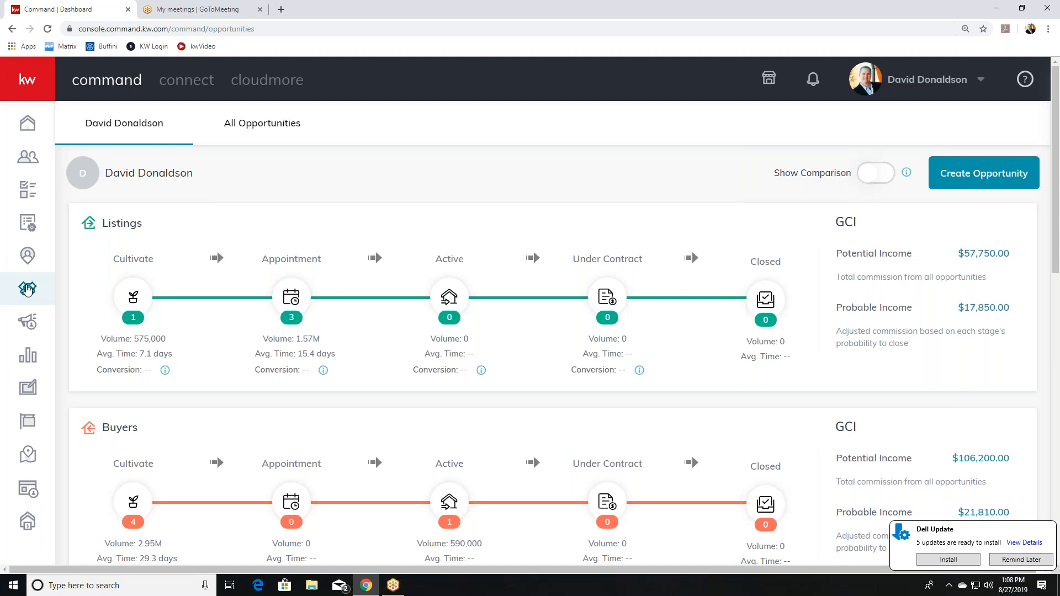
Dismiss the stray browser context menu and open the Listings Cultivate board.
right_click(26, 289)
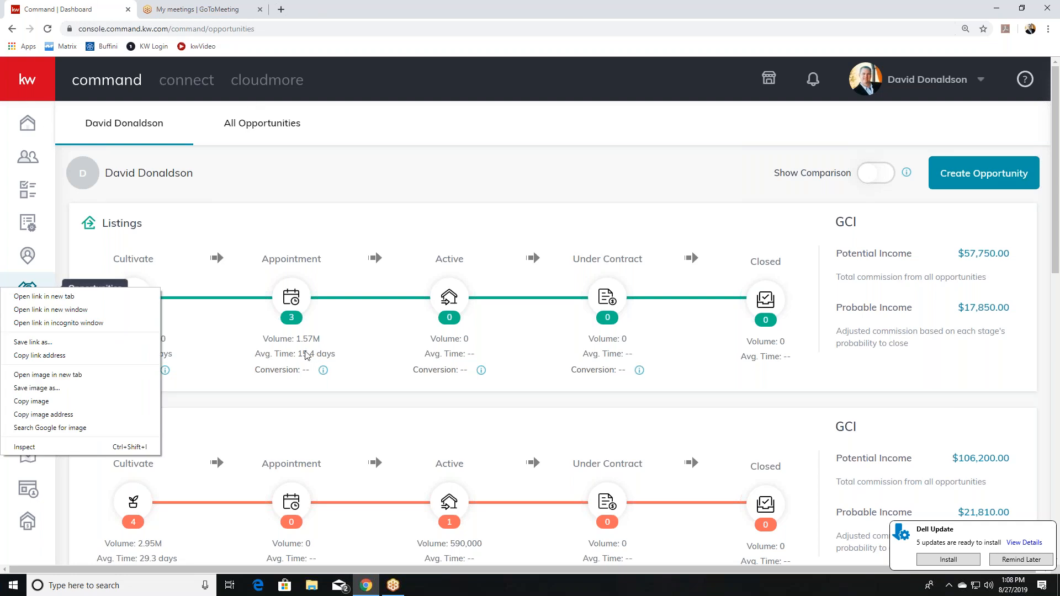
click(285, 229)
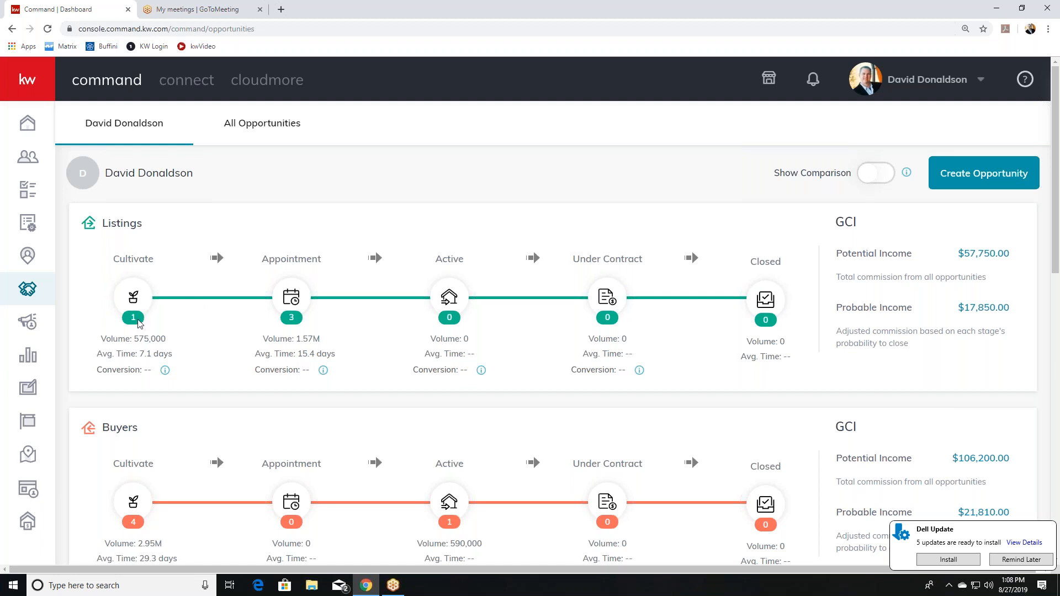
click(136, 298)
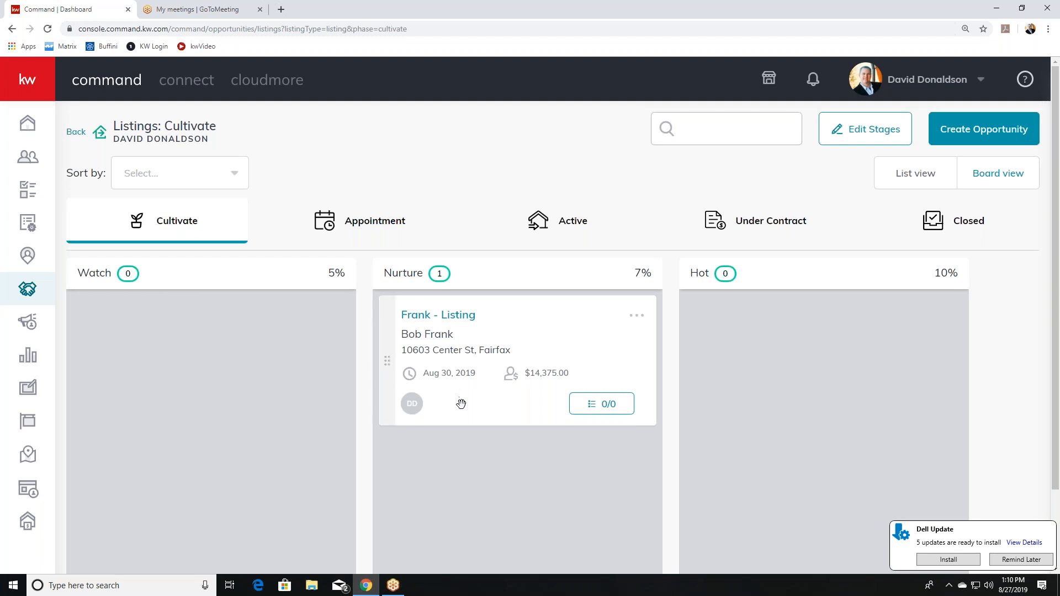
Move the Cultivate listing from Nurture to Watch, view its details, then return to the pipeline.
drag(391, 405, 87, 405)
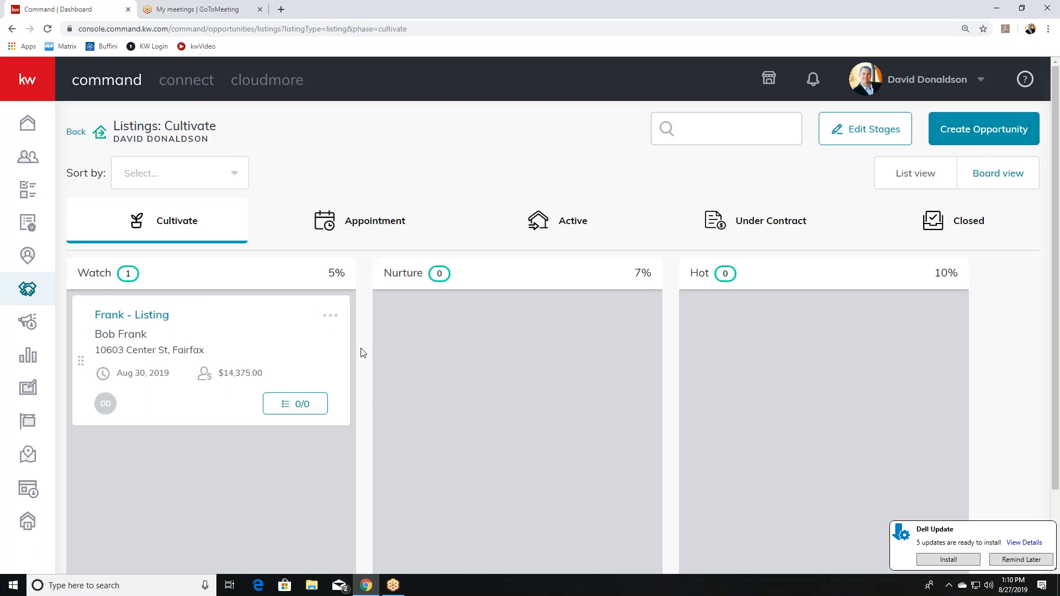
click(331, 315)
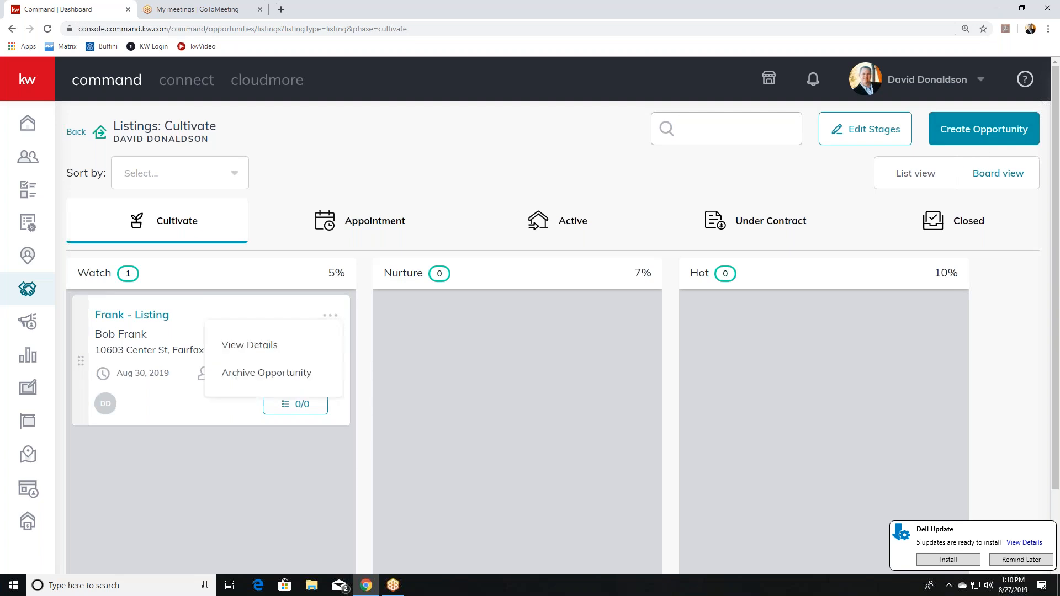
click(267, 347)
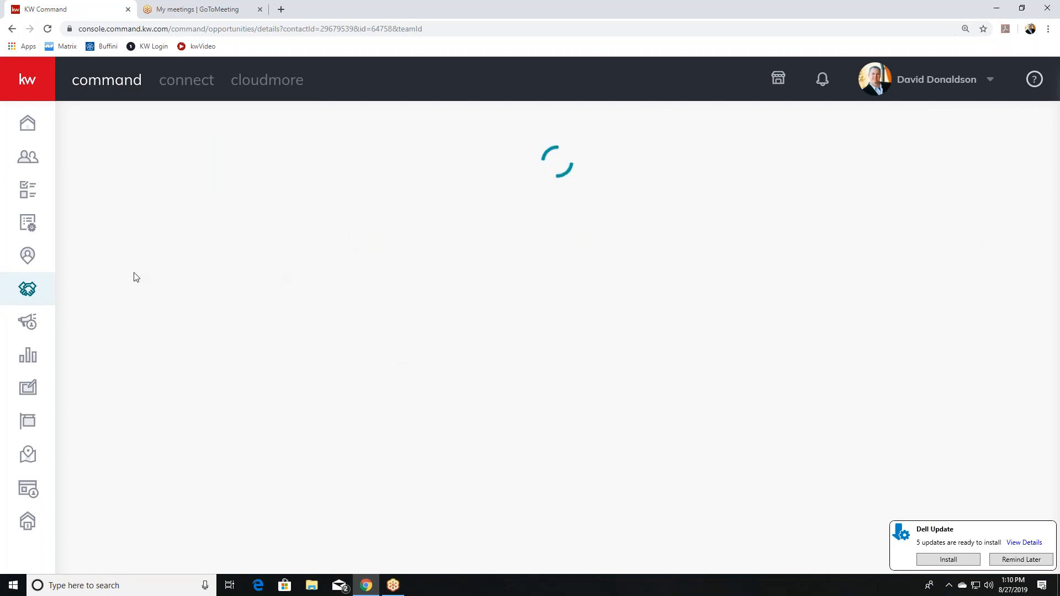
click(1009, 560)
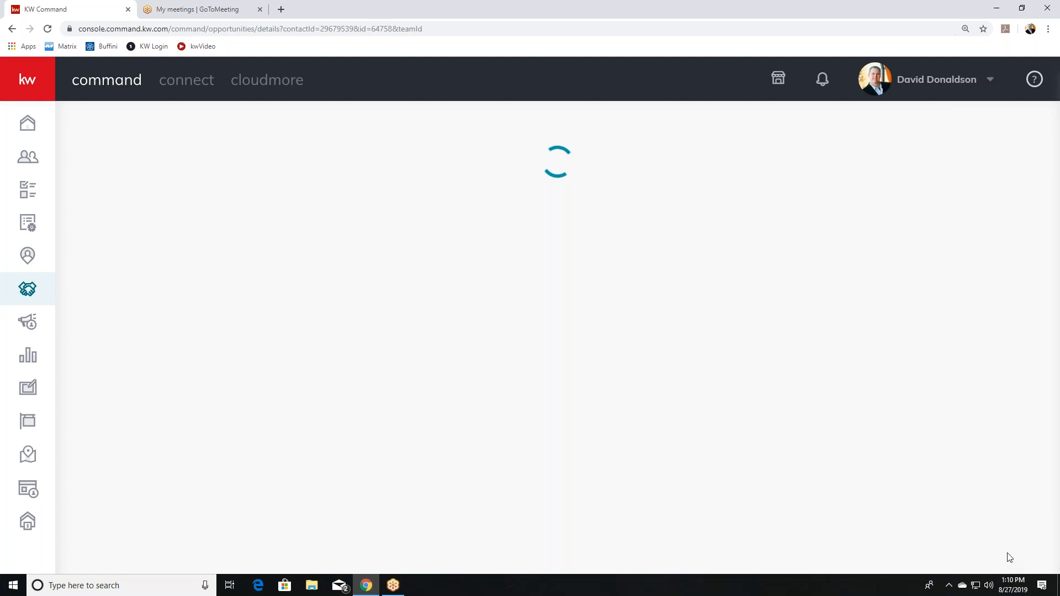
click(28, 289)
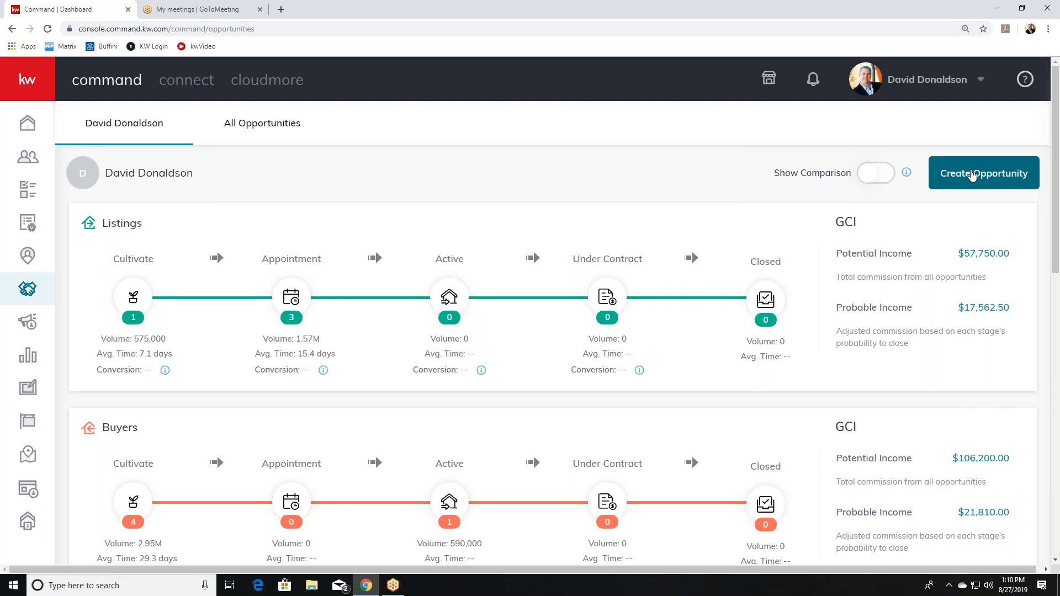
Start a new opportunity with the market center set to Falls Church.
click(972, 176)
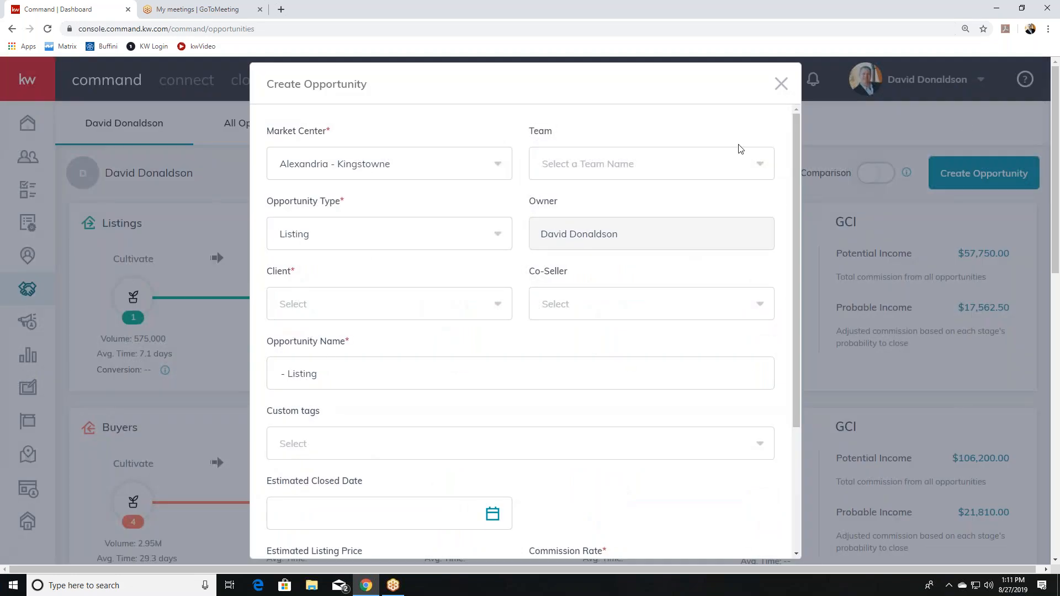
click(484, 172)
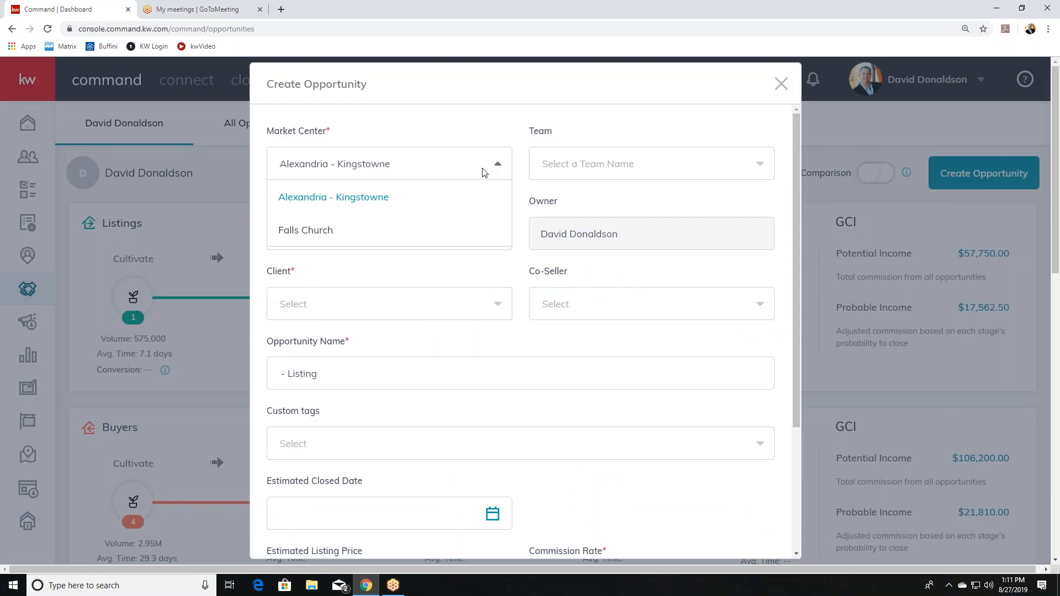
click(347, 232)
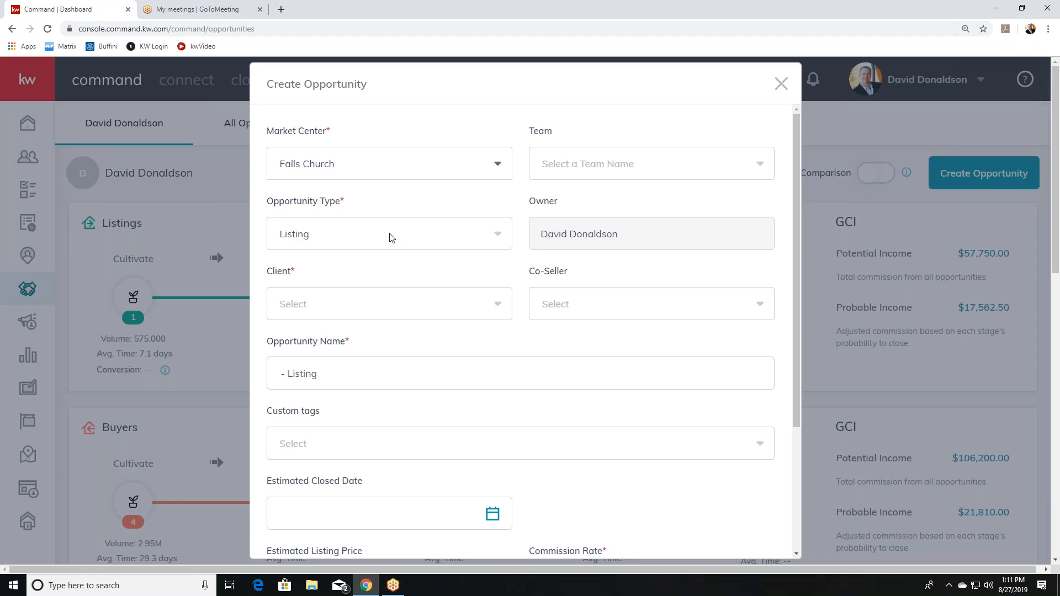
Search for the client contact and select it for this listing.
click(405, 312)
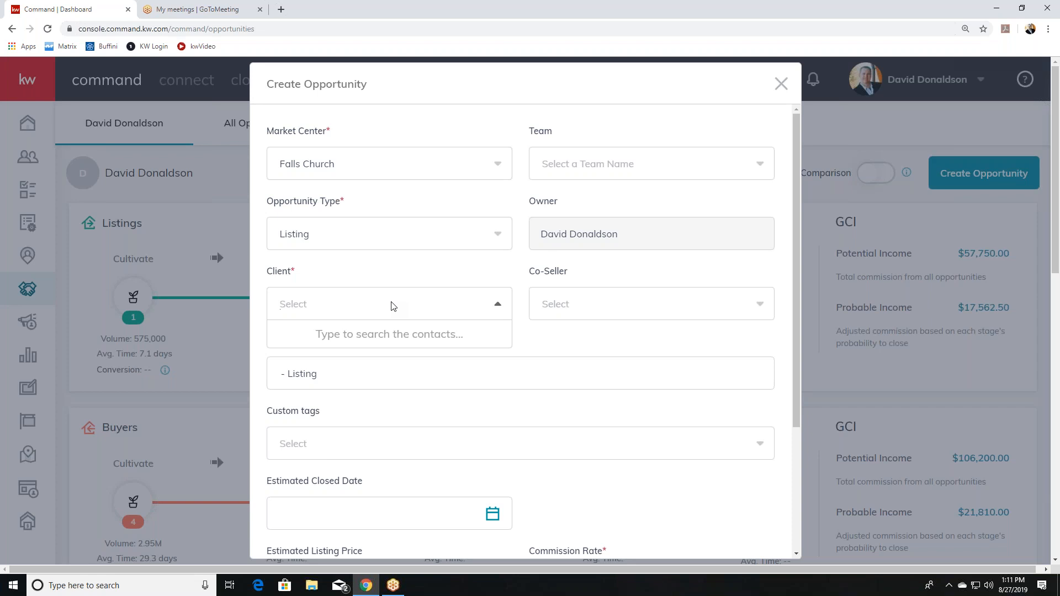
text(ike)
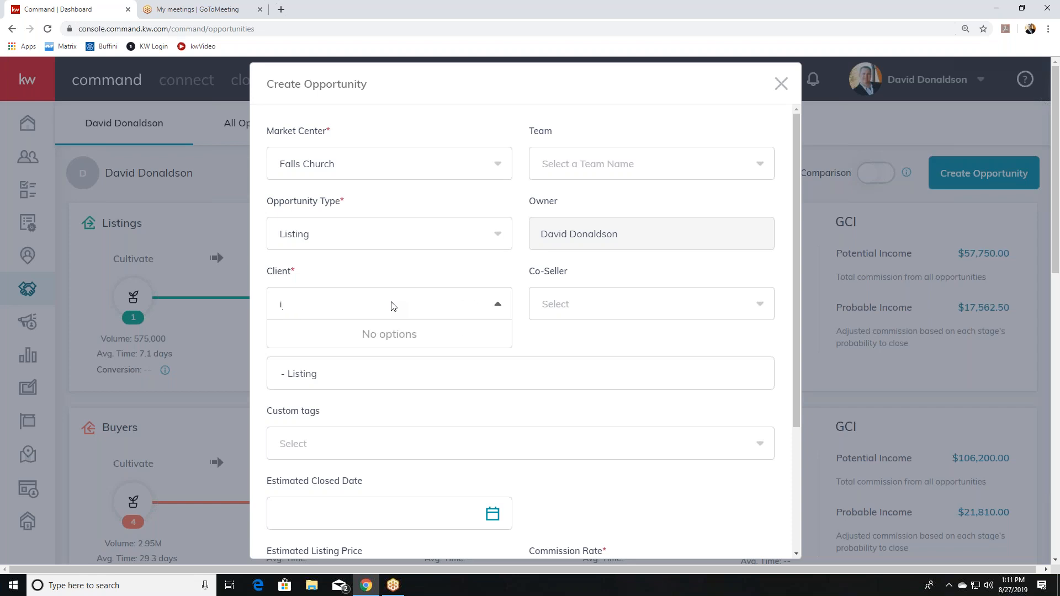
key(BackSpace)
key(BackSpace)
key(BackSpace)
text(mike)
scroll(366, 371, down, 4)
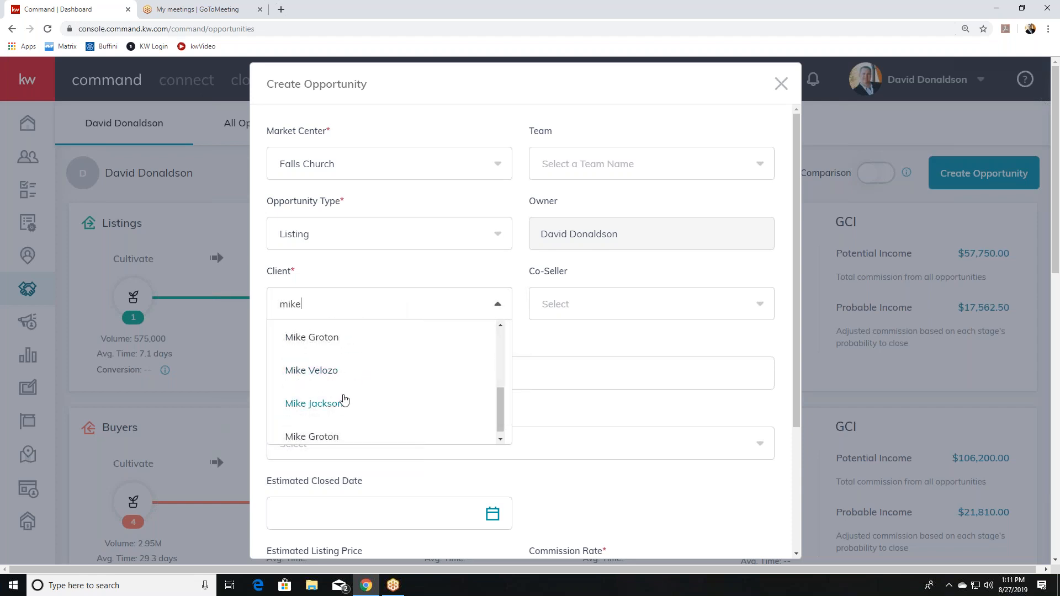
click(339, 402)
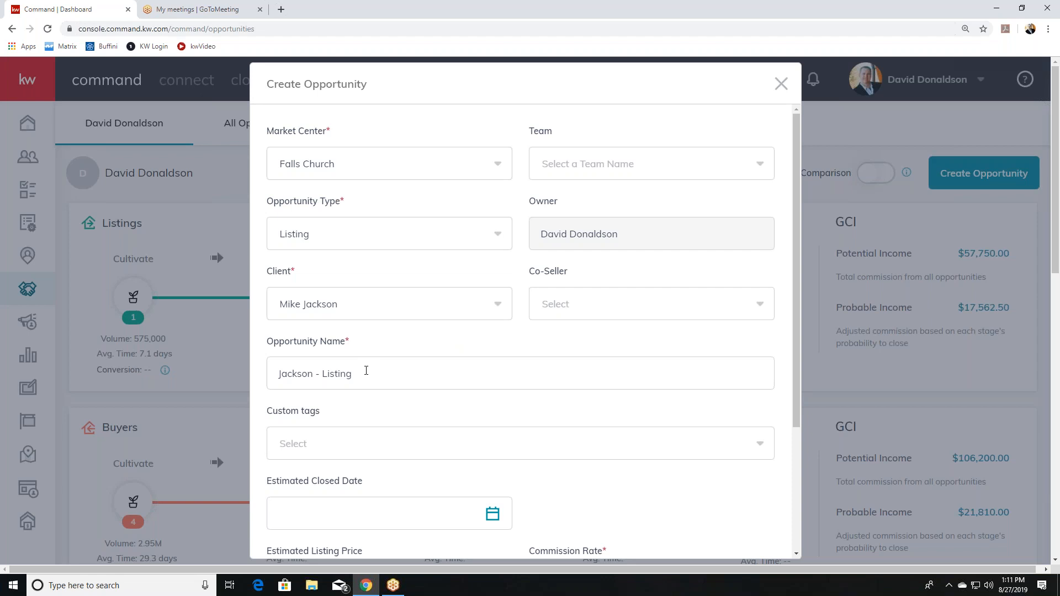
Bring up the date picker for the Estimated Closed Date.
scroll(332, 442, down, 1)
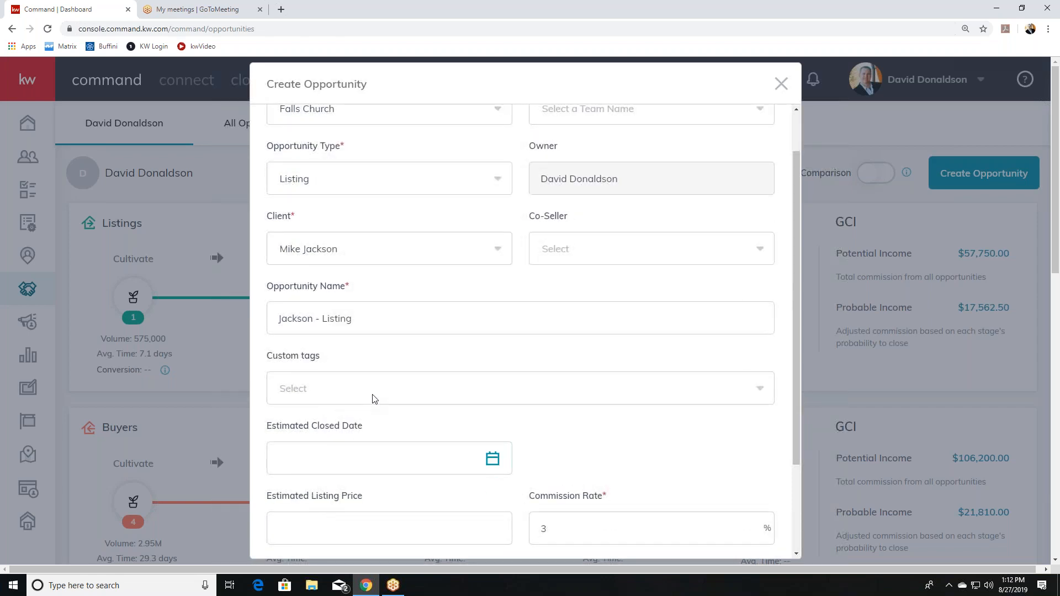
scroll(374, 399, down, 1)
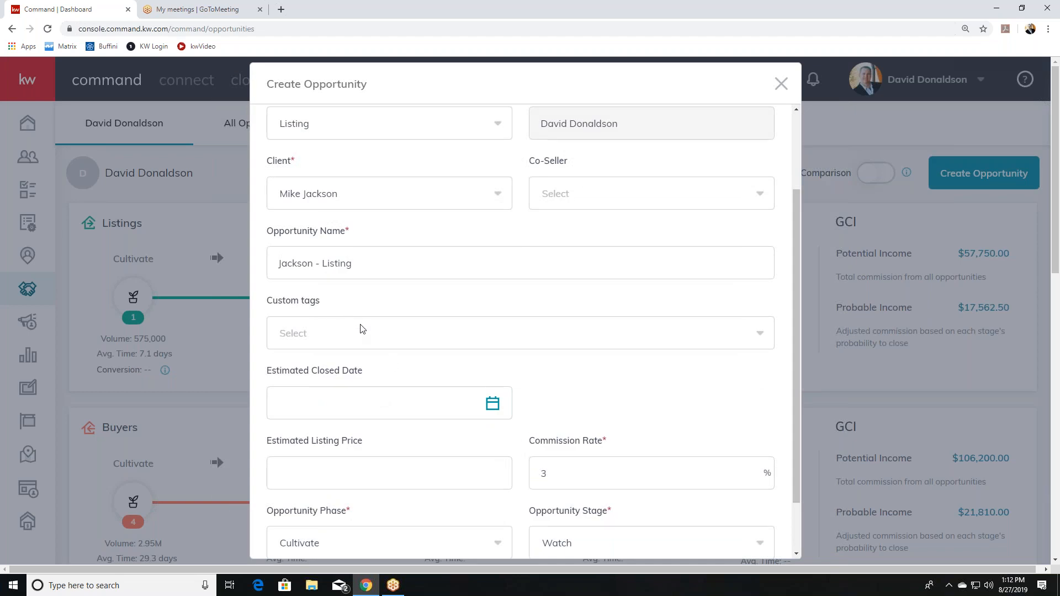
click(370, 403)
scroll(427, 467, down, 2)
click(463, 369)
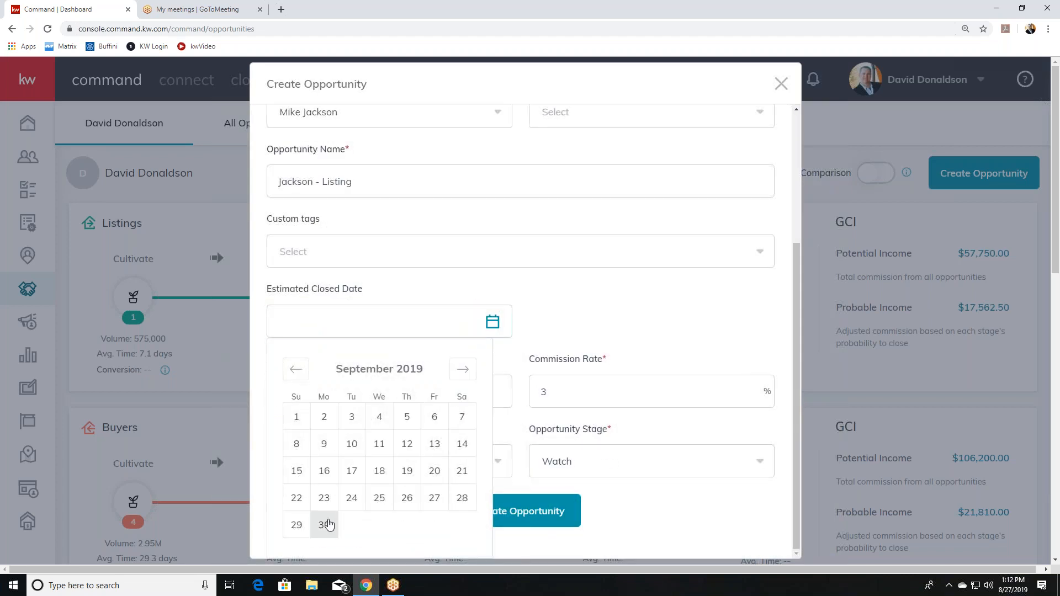
click(330, 524)
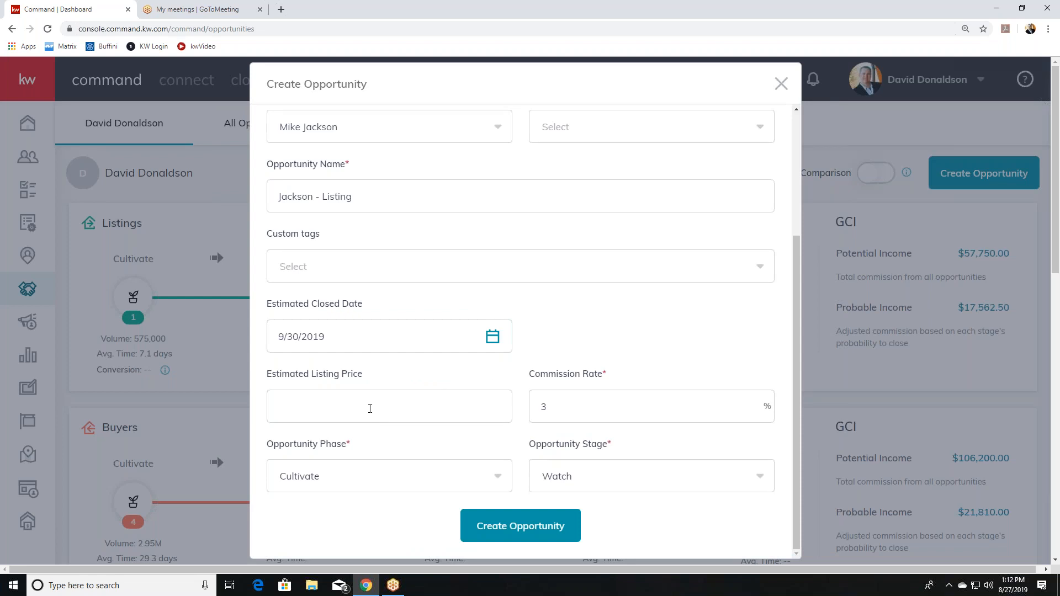
click(370, 407)
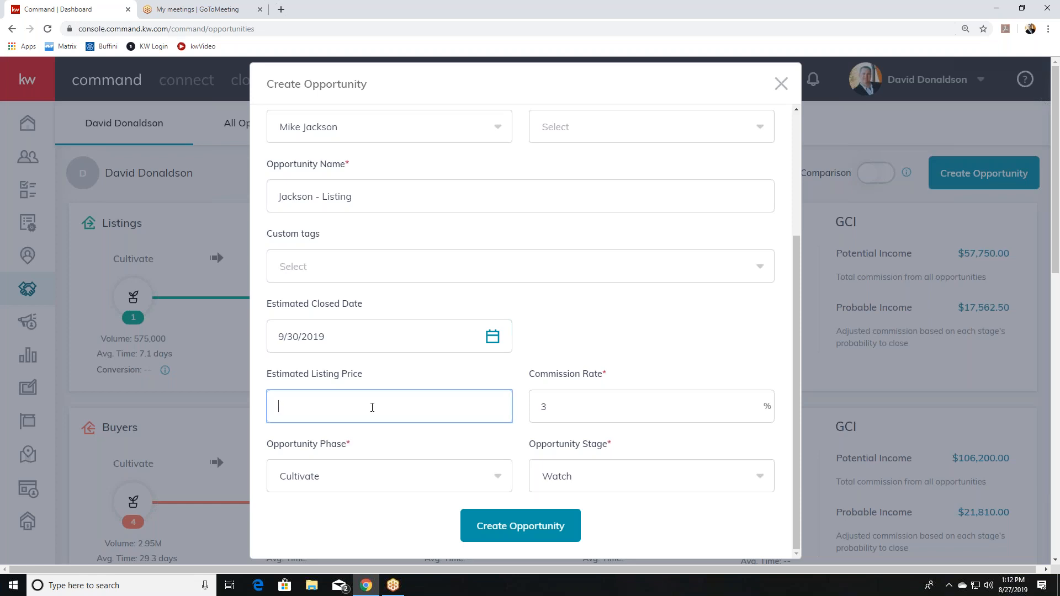
text(50)
scroll(372, 408, up, 4)
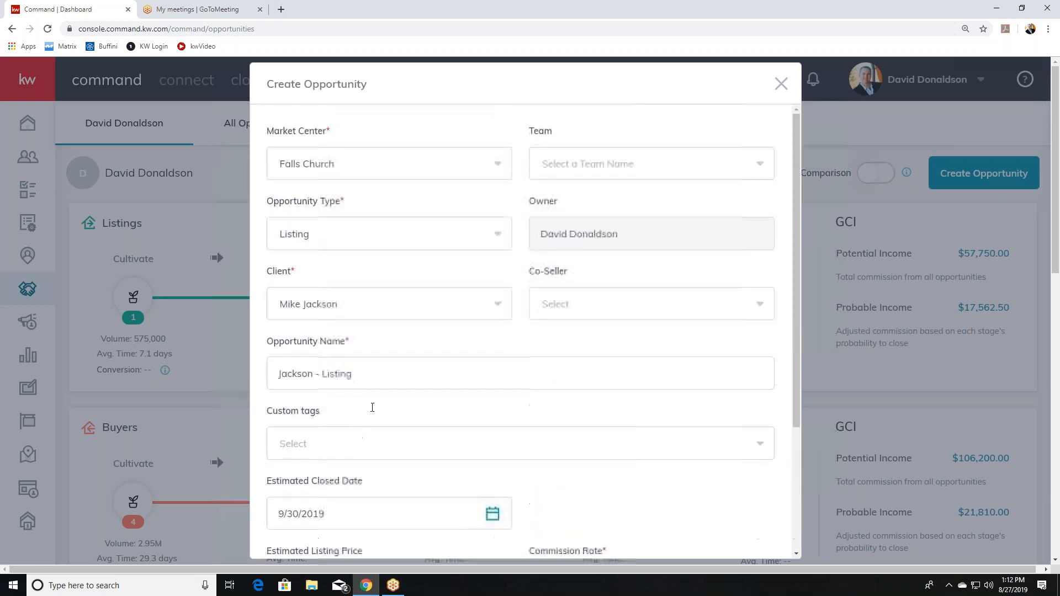
scroll(371, 415, down, 3)
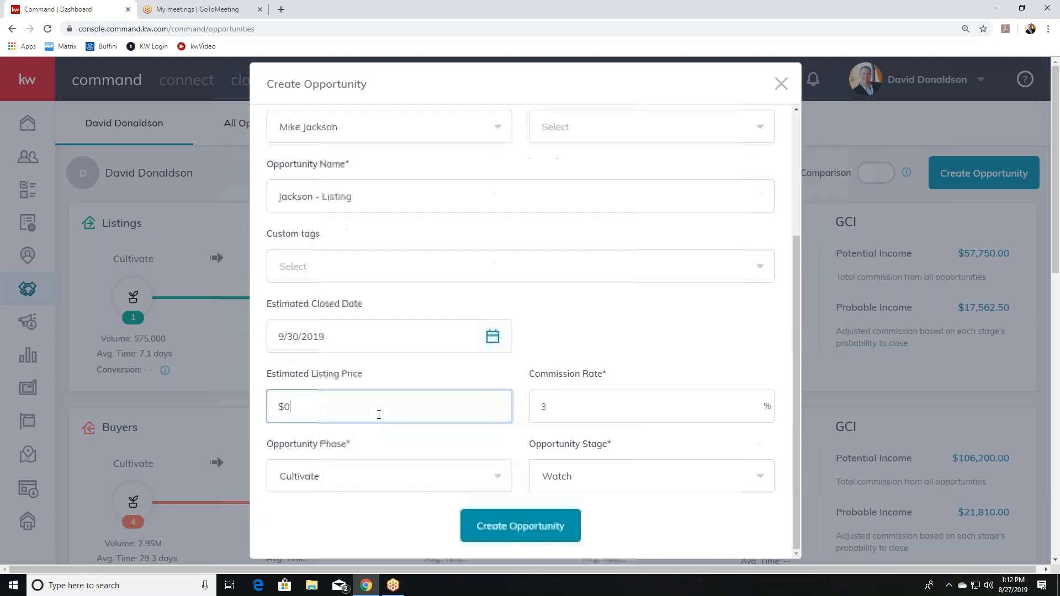
click(377, 407)
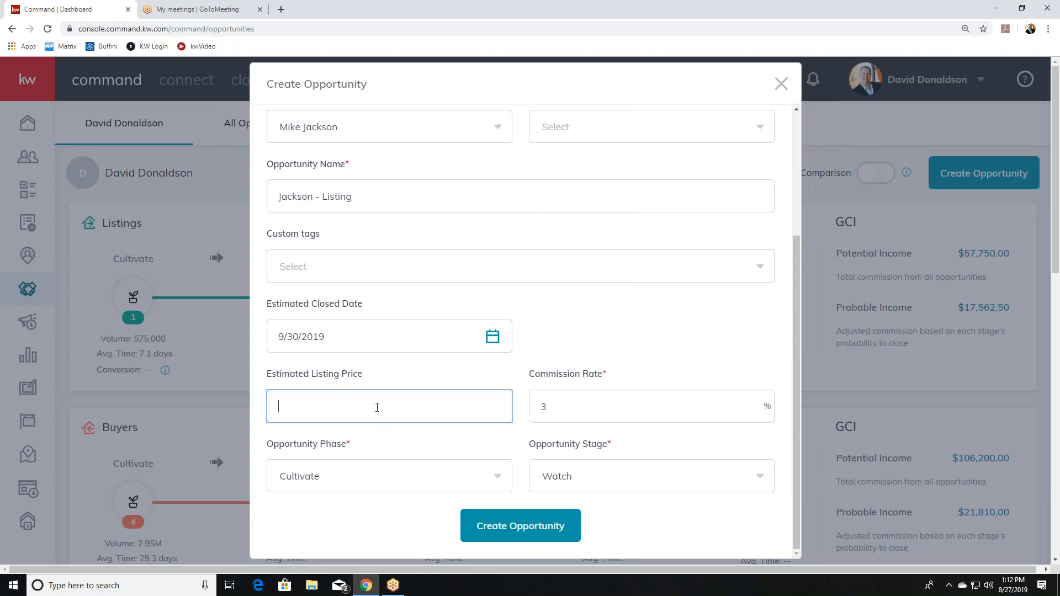
scroll(384, 402, up, 4)
scroll(599, 356, down, 3)
text(9000000)
Set the opportunity phase to Appointment and the stage to Scheduled.
click(383, 481)
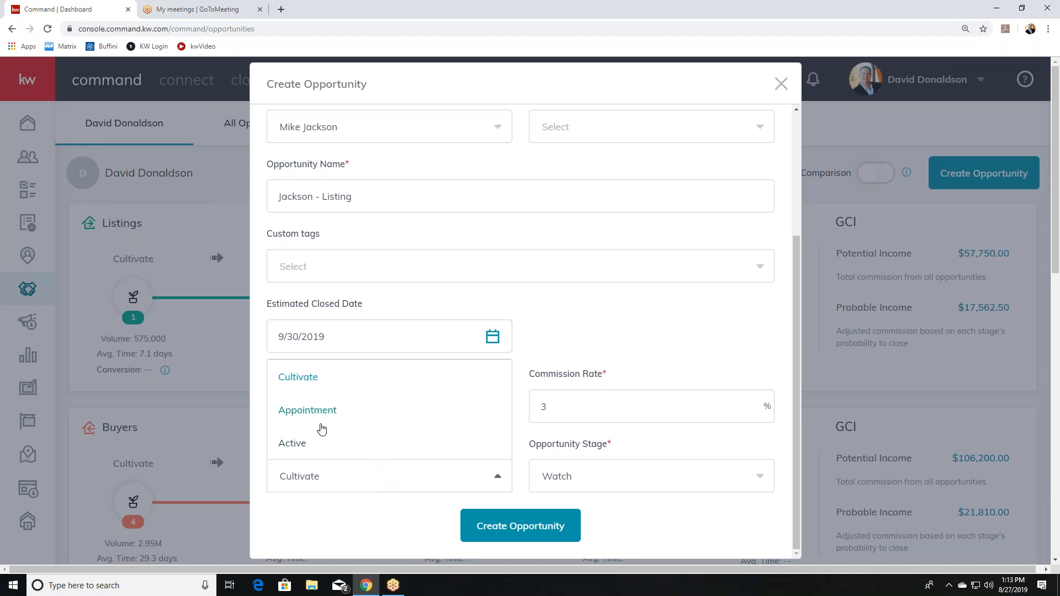
click(324, 415)
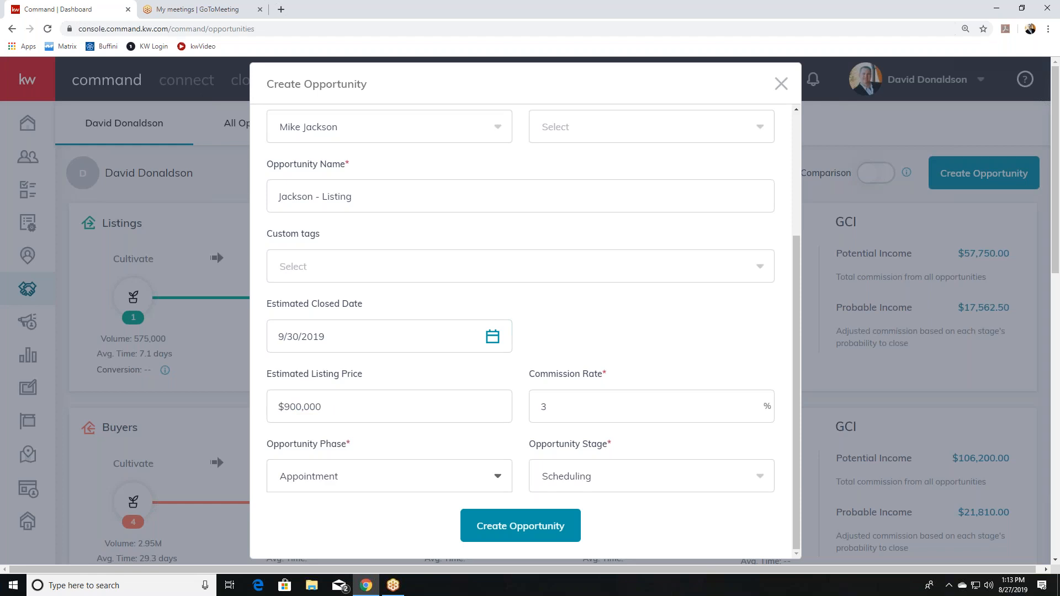
click(609, 477)
click(572, 411)
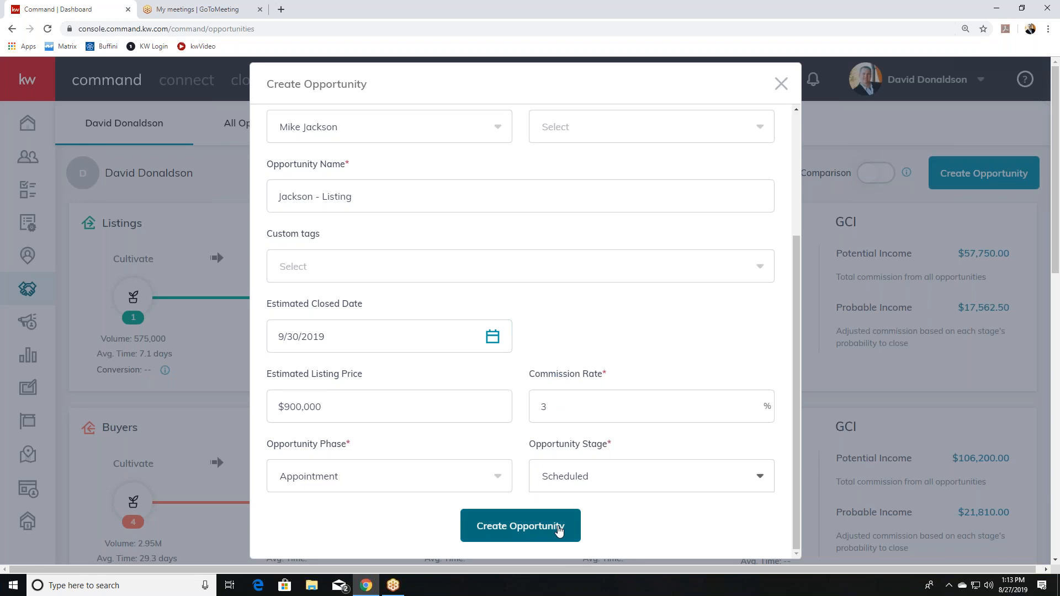
Save the listing opportunity and review its Appointment/Scheduled details with $27,000.00 commission.
click(555, 528)
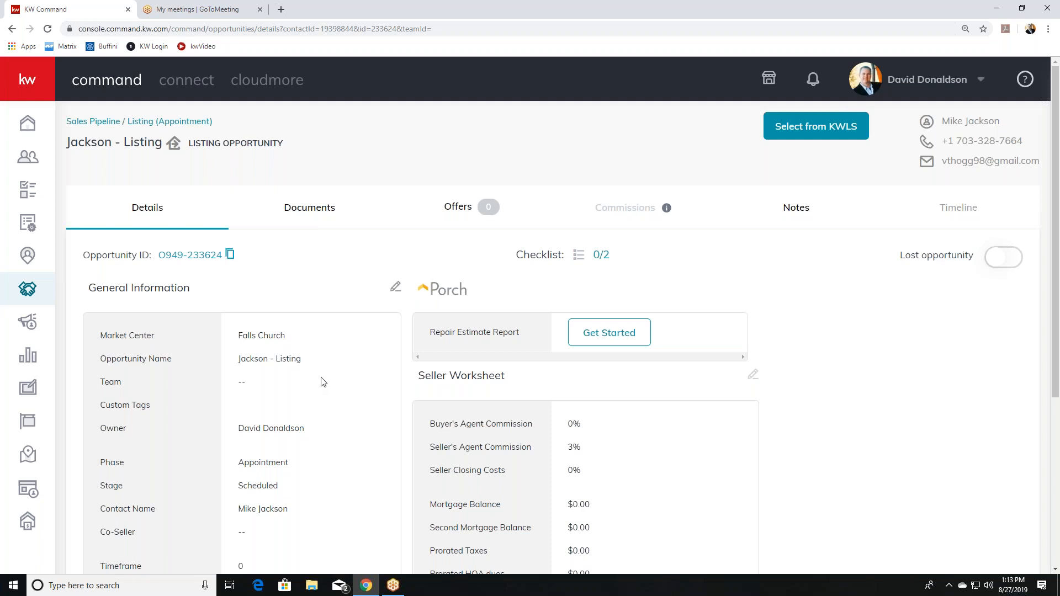
scroll(321, 383, down, 4)
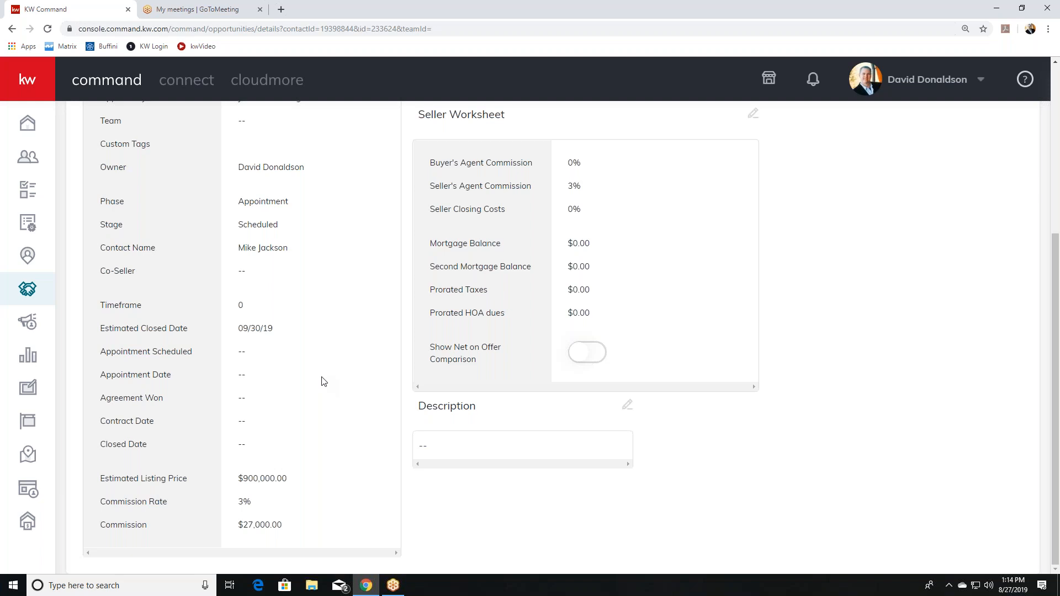
scroll(376, 350, up, 5)
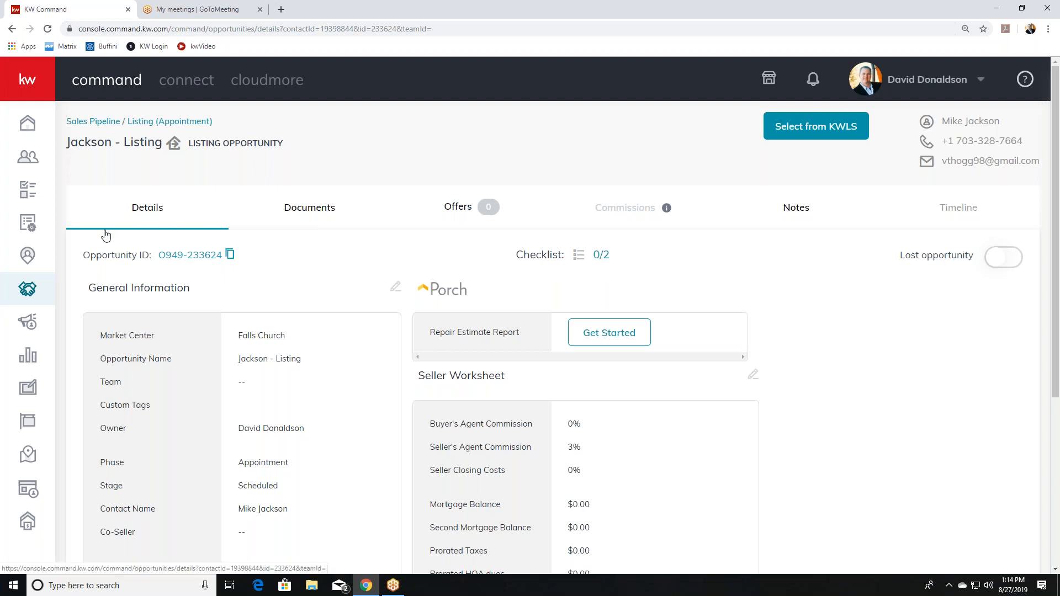
Locate the new Sep 30, 2019 $27,000 listing on the Listings Appointment board and open it.
click(34, 291)
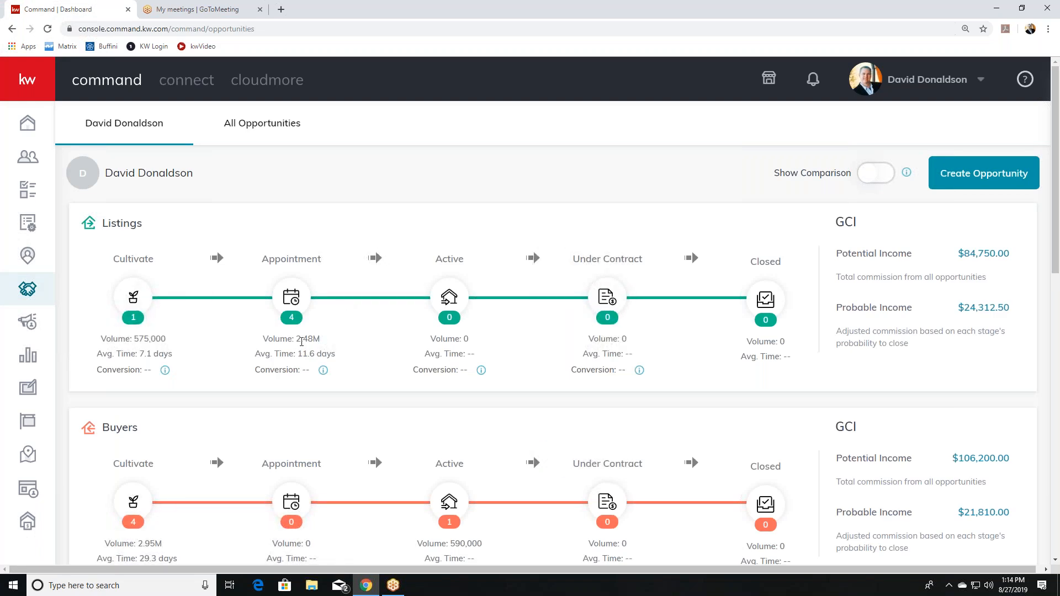
click(300, 266)
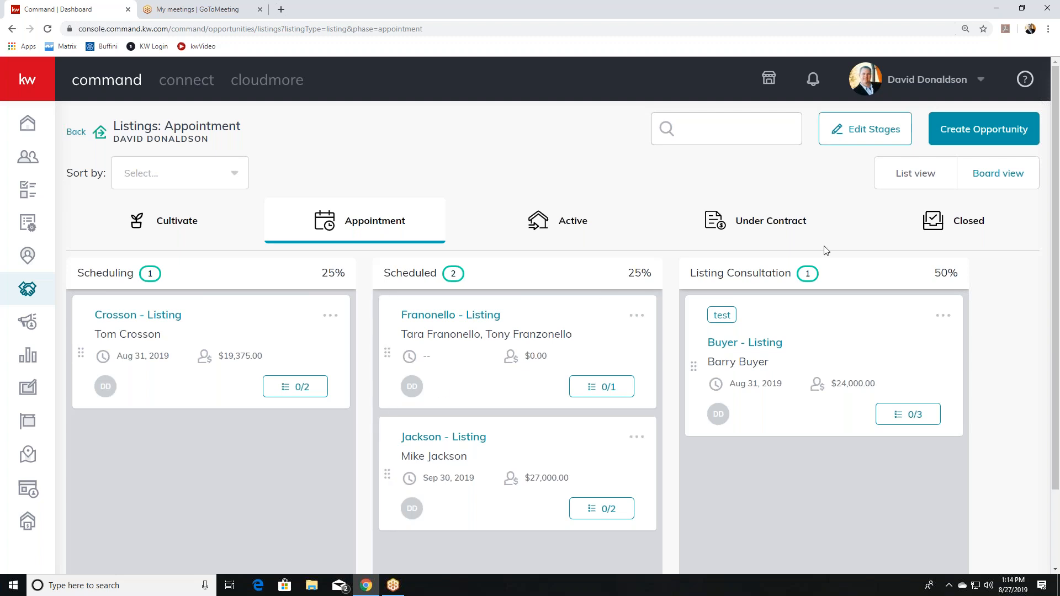
click(930, 174)
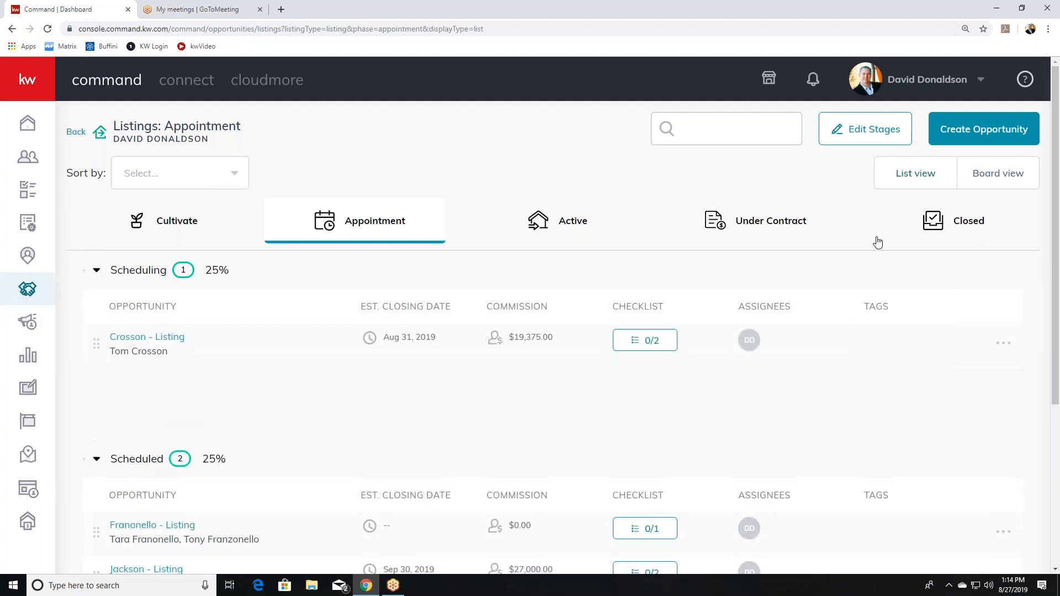
scroll(691, 348, down, 4)
scroll(692, 348, up, 4)
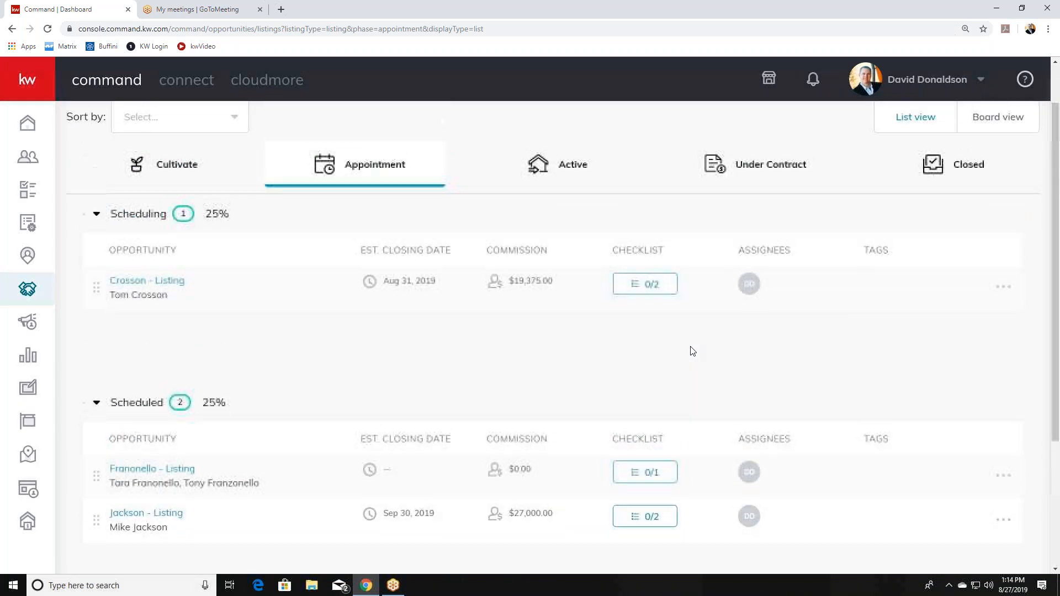
click(986, 178)
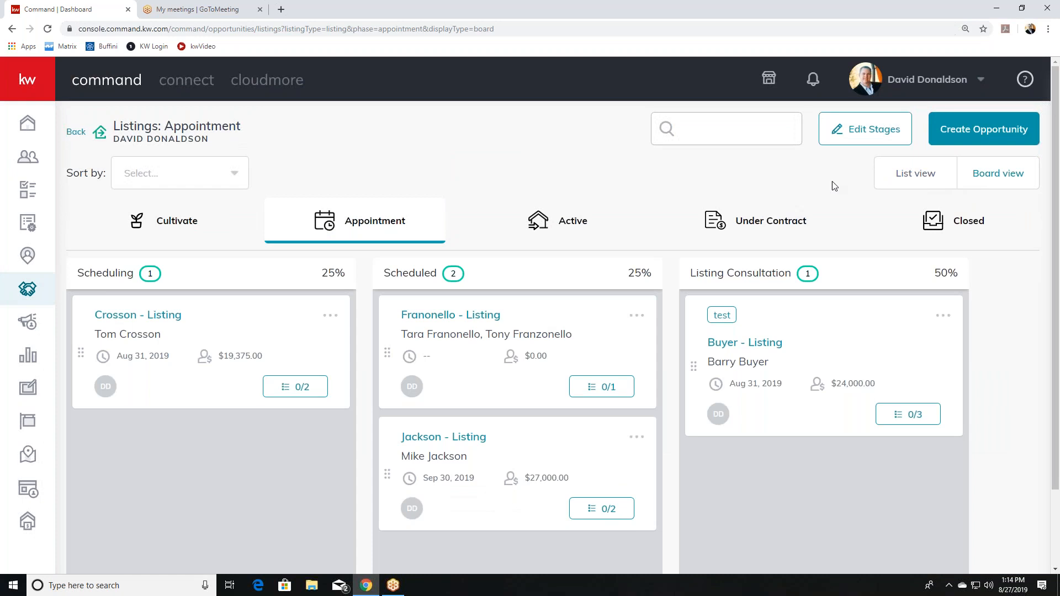
click(475, 443)
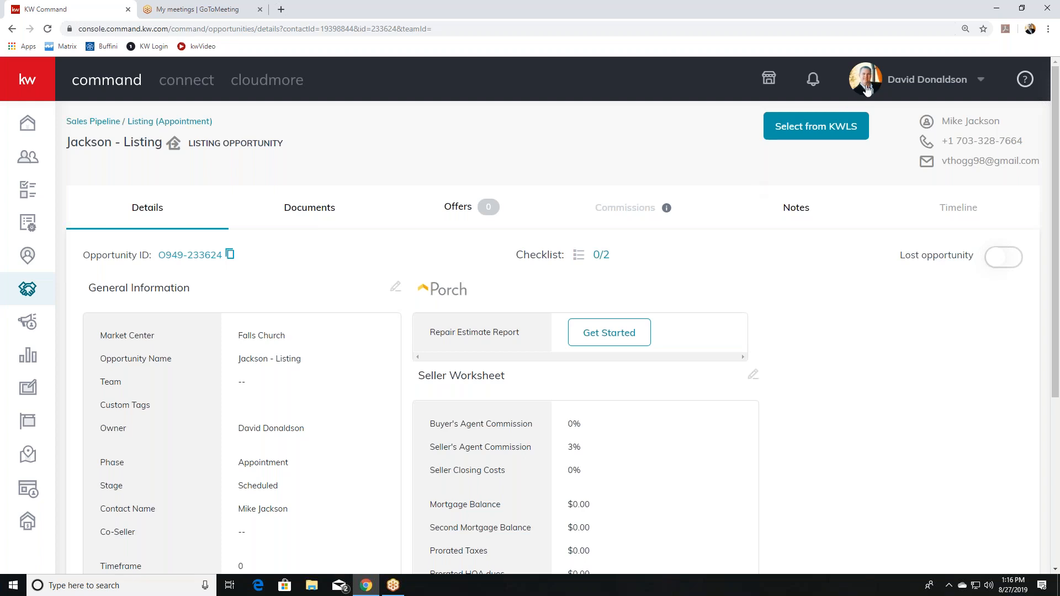
Link the pending $450,000 KWLS property to the listing, then return to the Opportunities dashboard.
click(815, 127)
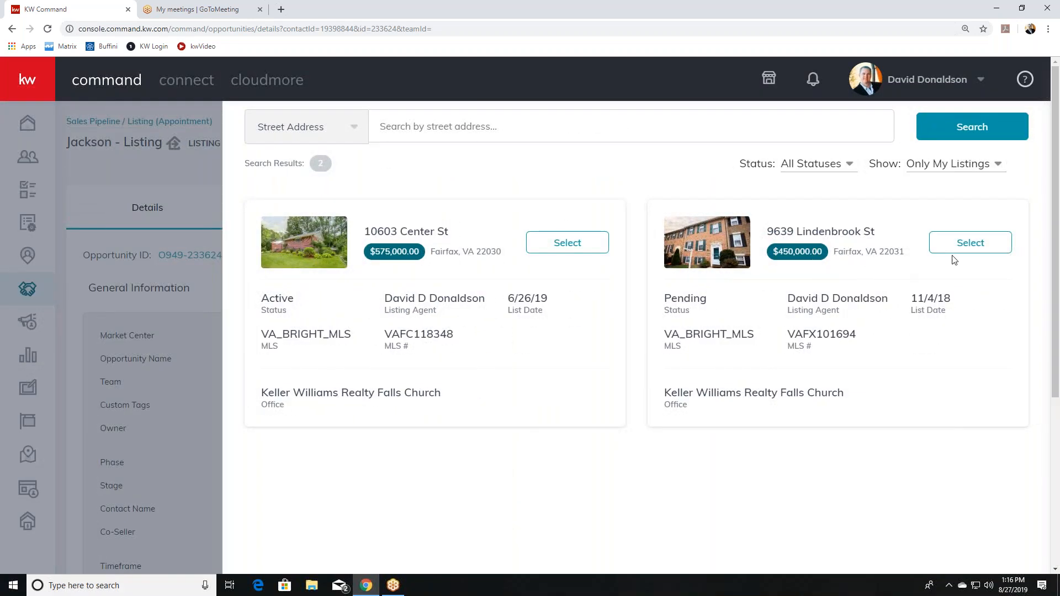
click(943, 243)
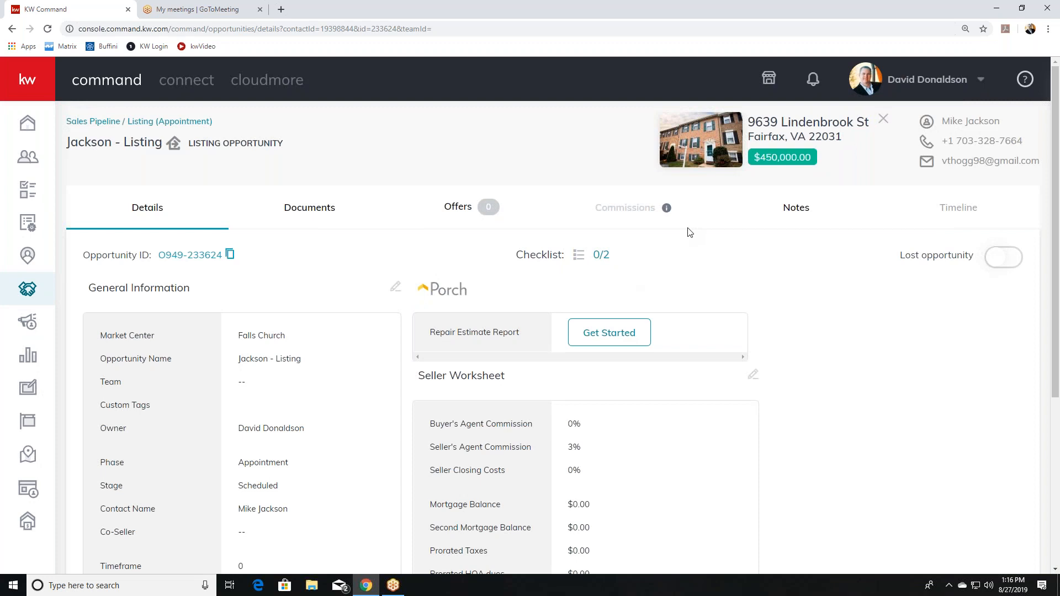
click(39, 289)
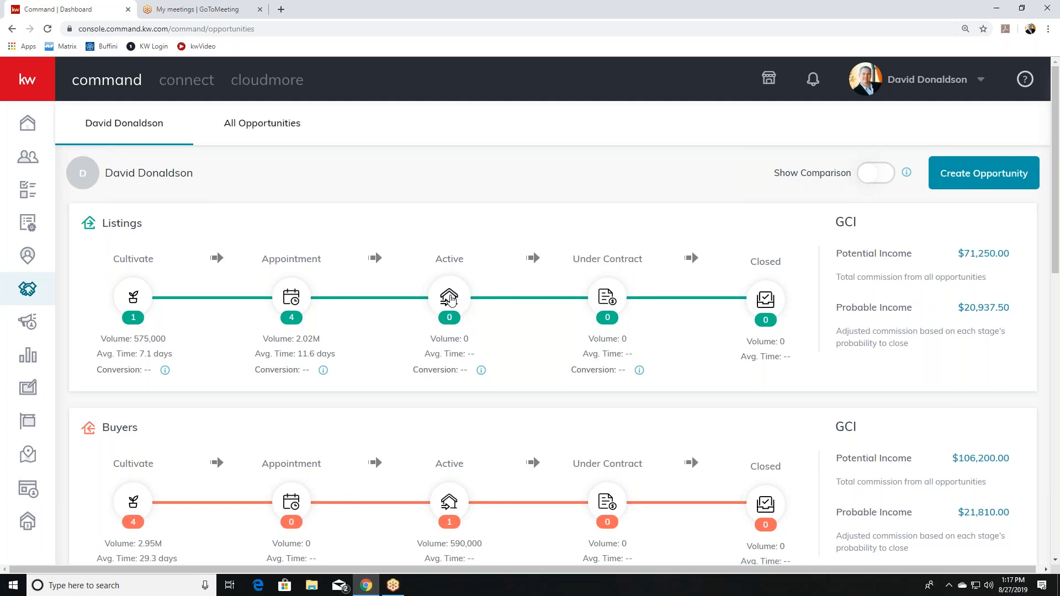
Move an Appointment listing card to Active, then drag the Jackson listing into Under Contract.
click(454, 300)
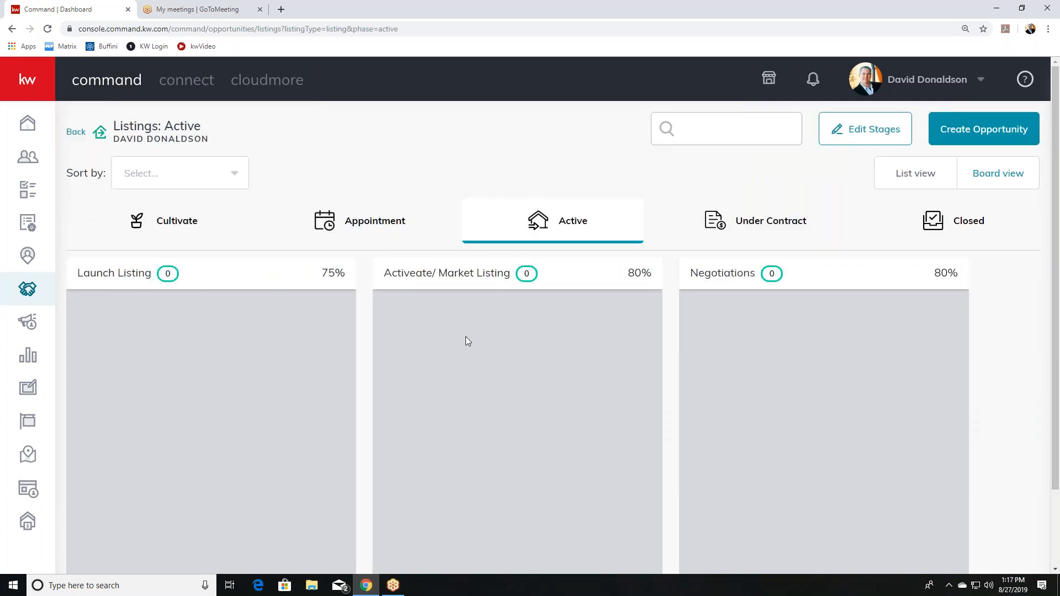
click(389, 231)
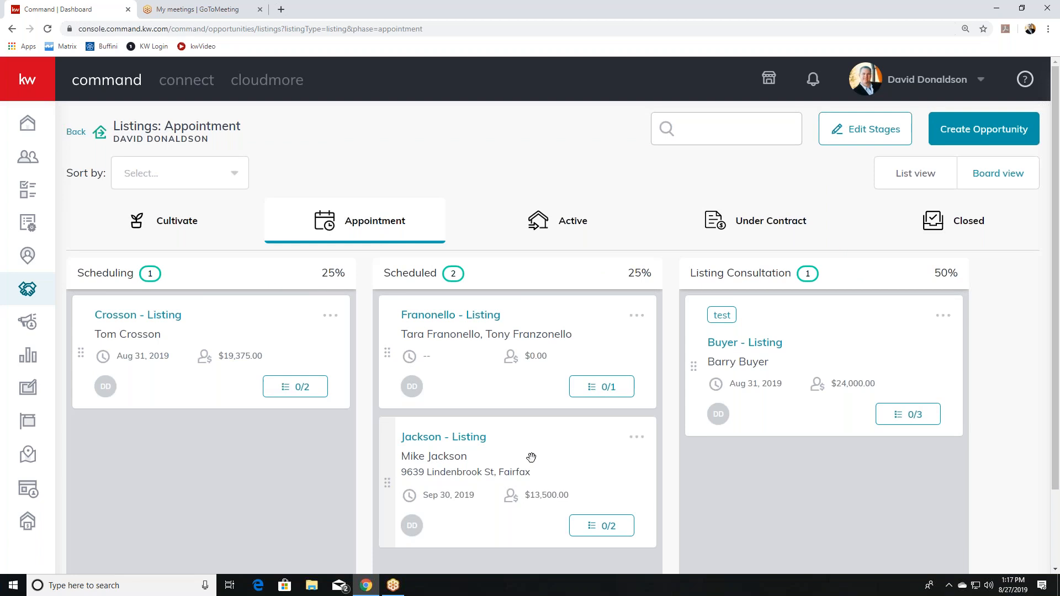
drag(534, 449, 624, 246)
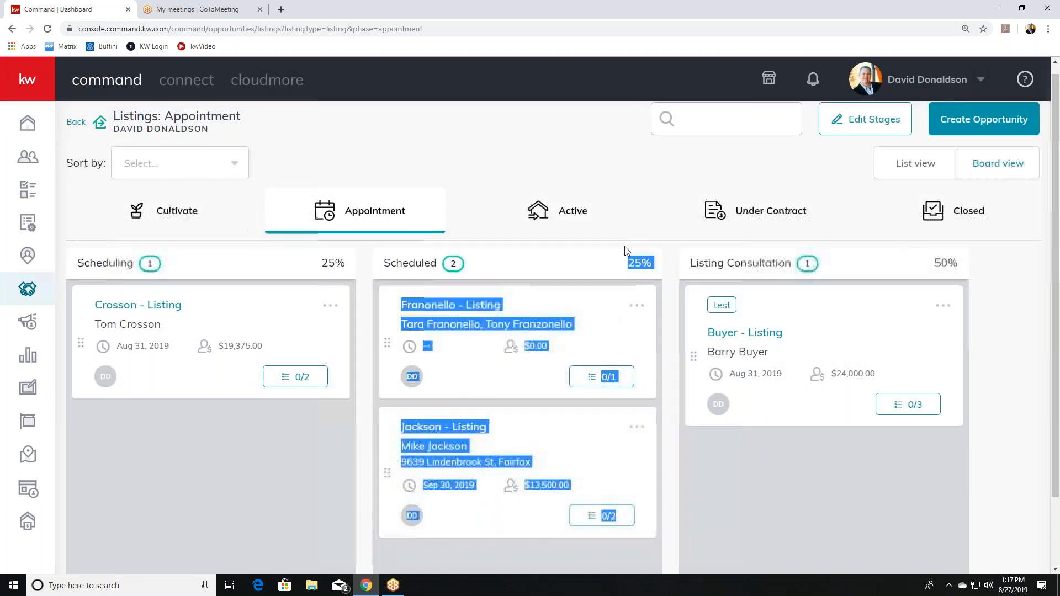
drag(569, 463, 565, 207)
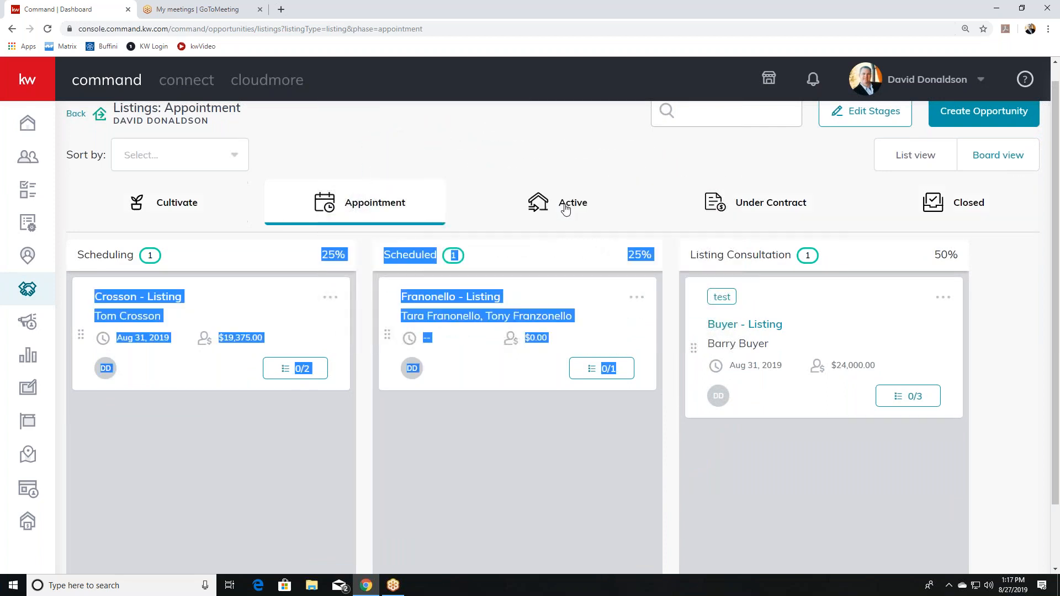
click(565, 209)
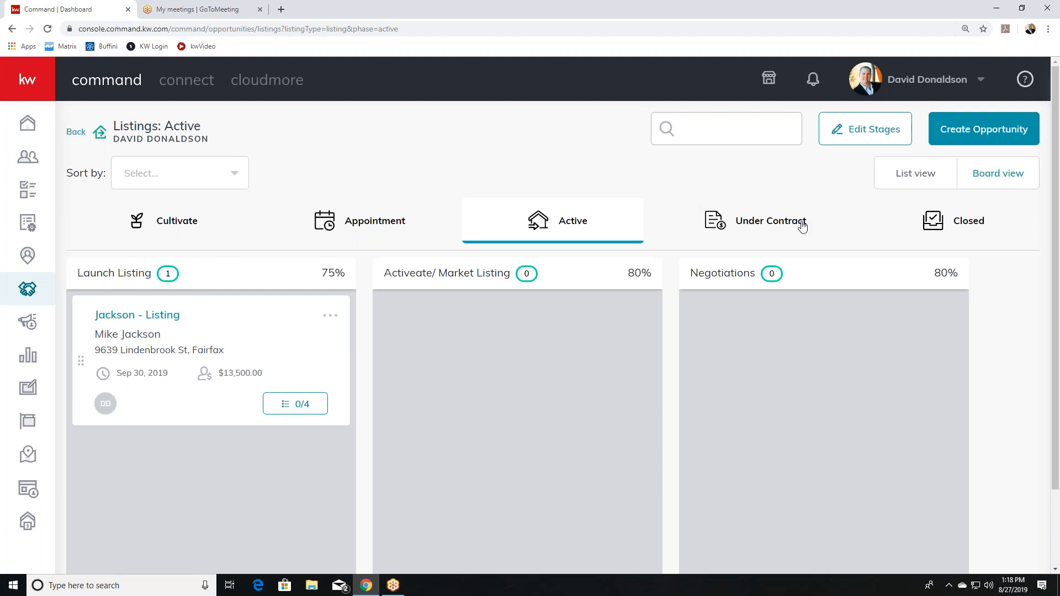
drag(213, 341, 736, 230)
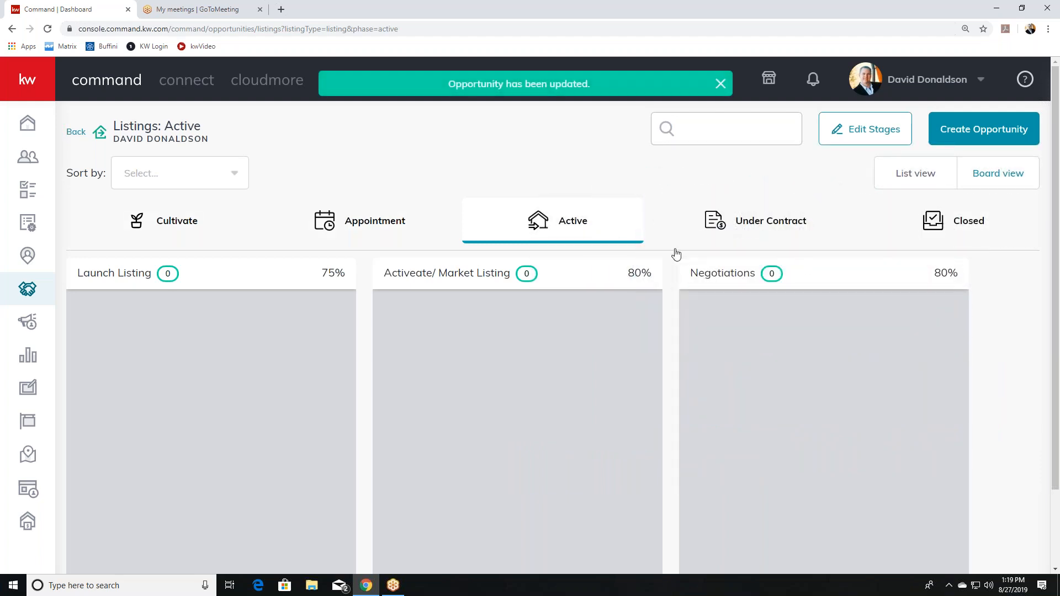
Confirm the Jackson listing sits in Escrow under Under Contract and open its opportunity details.
click(782, 232)
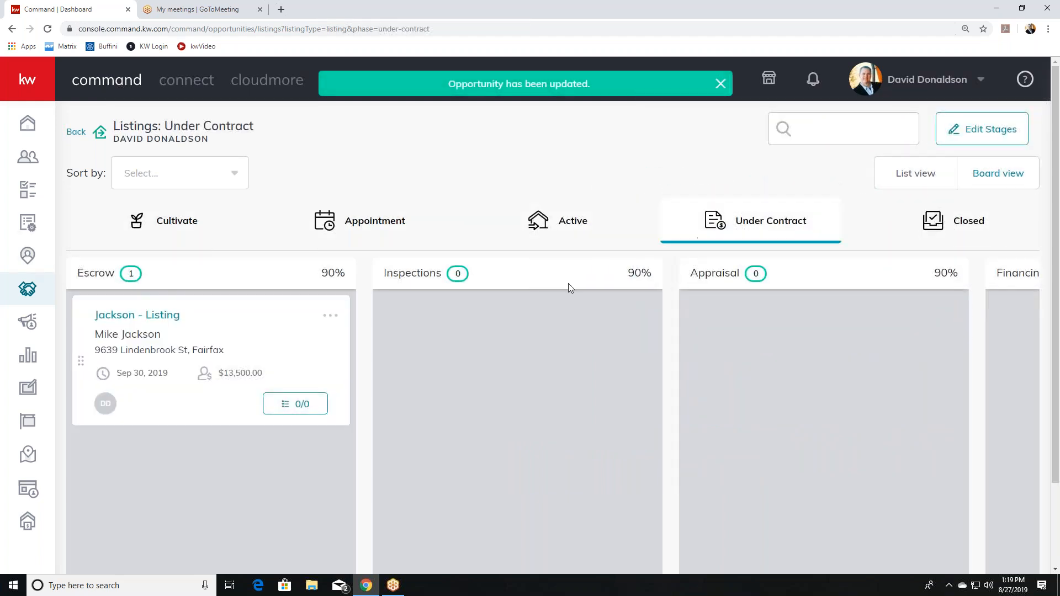
click(162, 316)
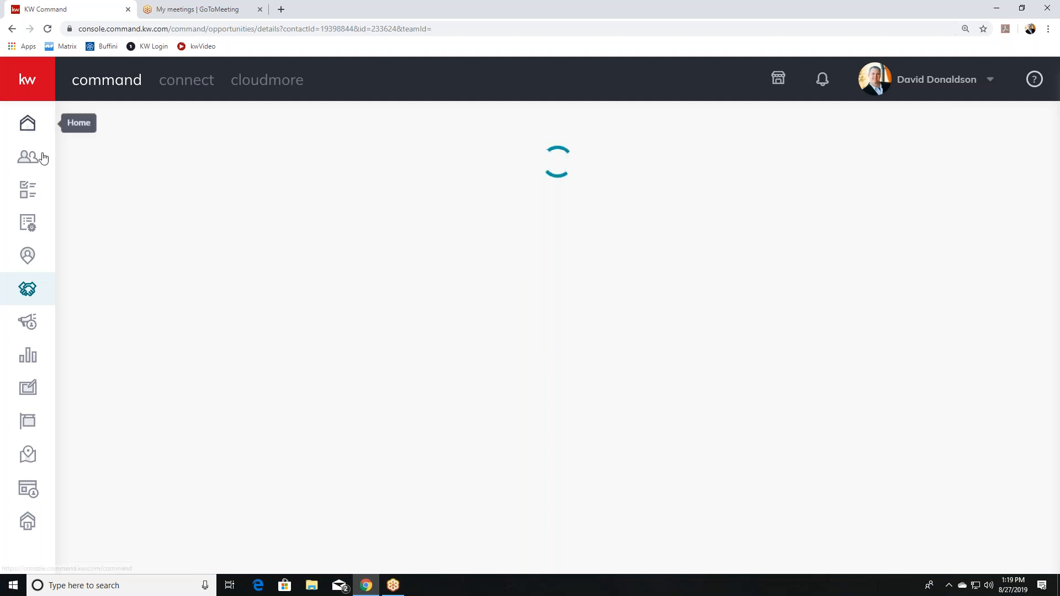
Open the All Opportunities list, scroll through it, and open the Buyer - Listing opportunity.
click(30, 289)
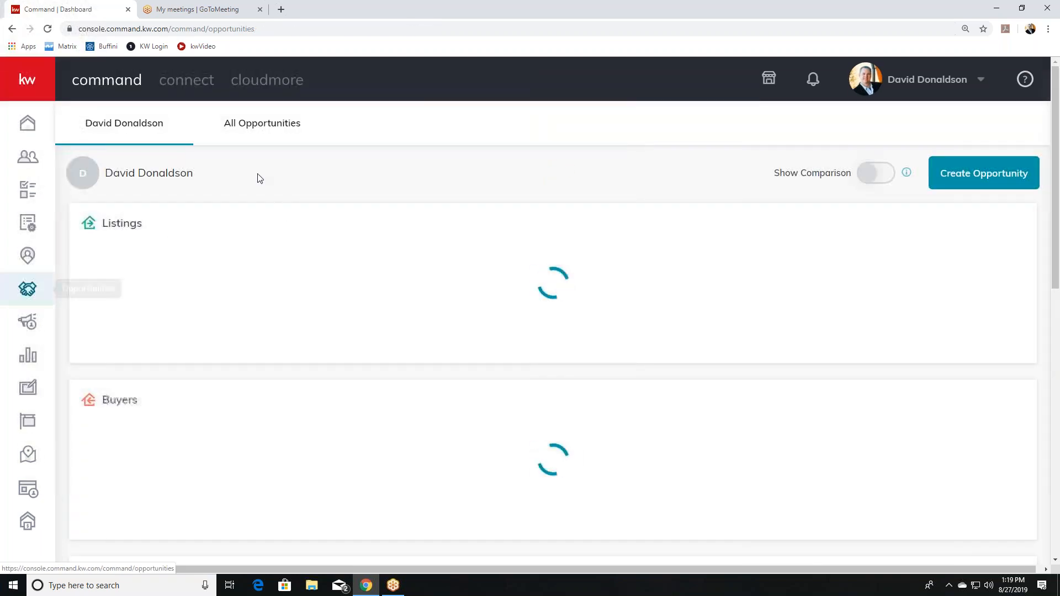
click(263, 123)
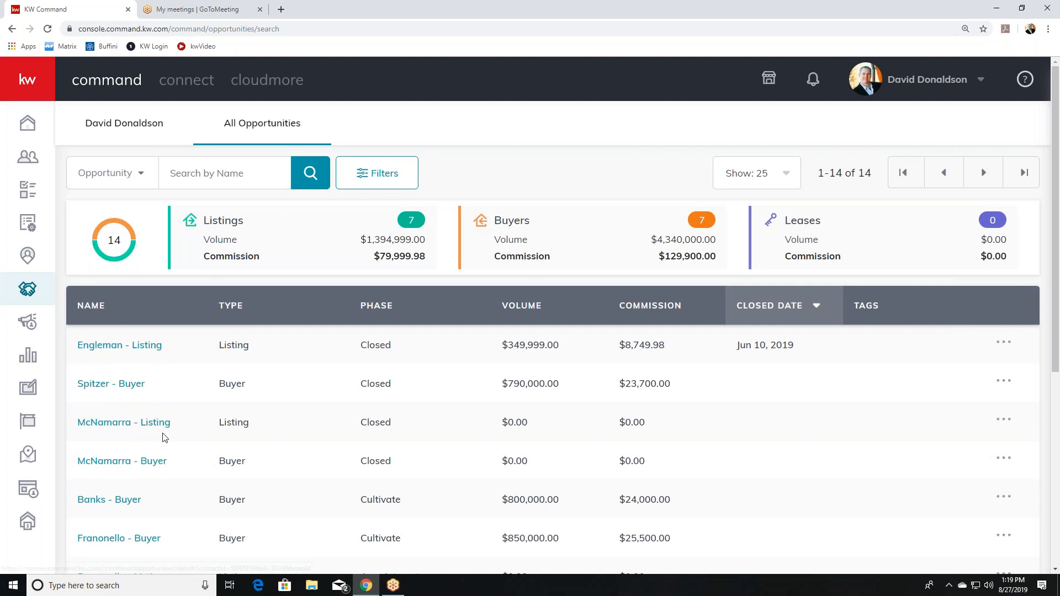
scroll(163, 438, down, 1)
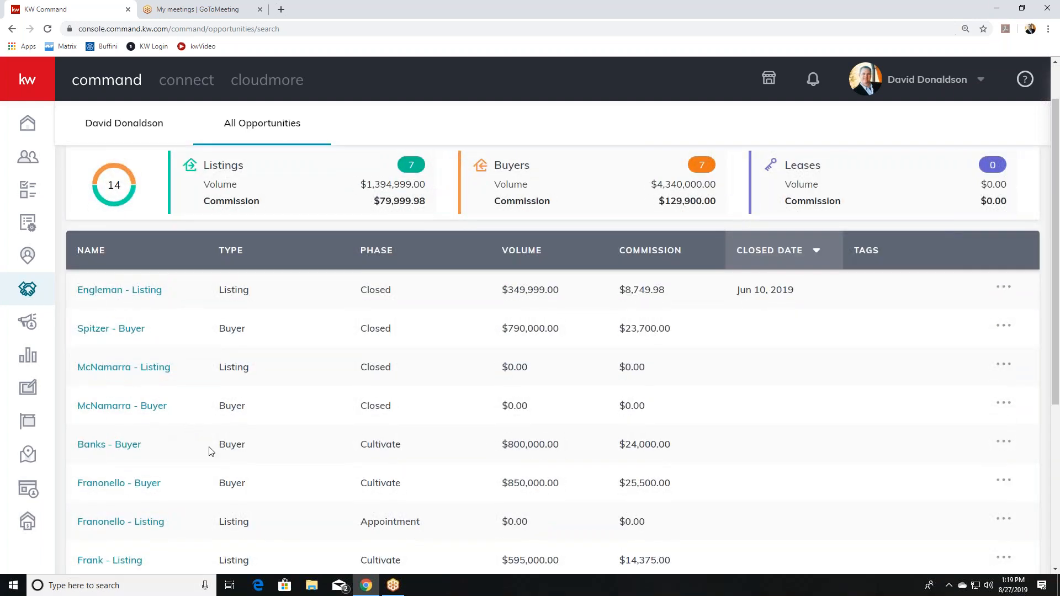
scroll(287, 457, down, 3)
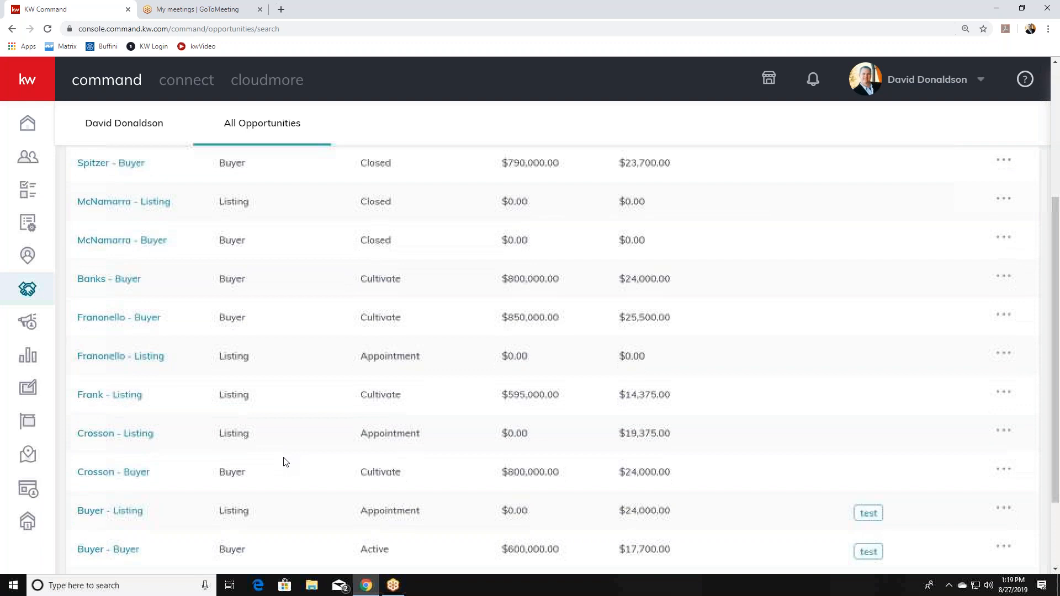
scroll(289, 457, up, 4)
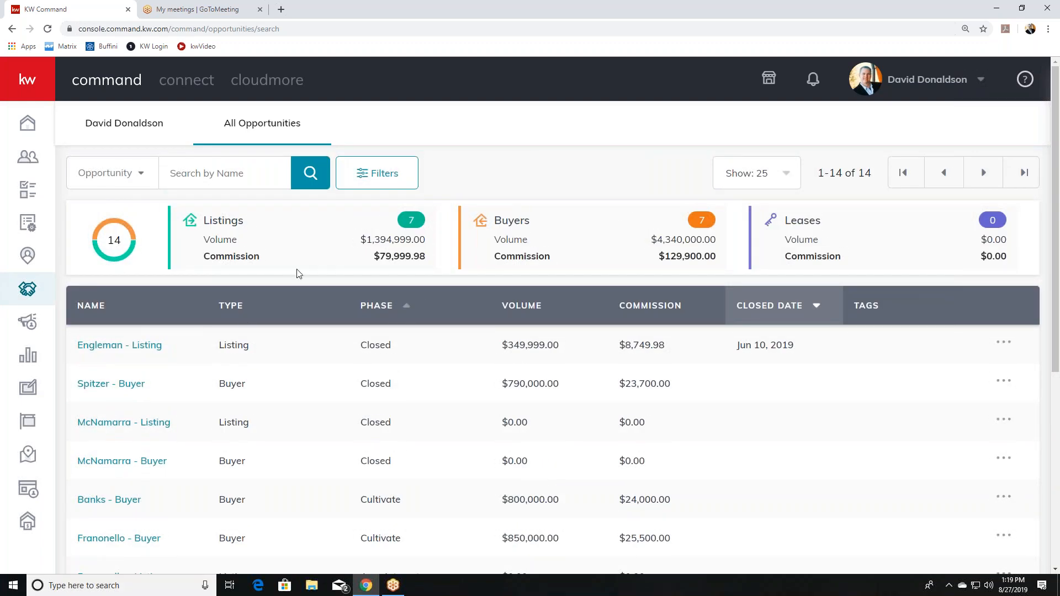
scroll(135, 443, down, 2)
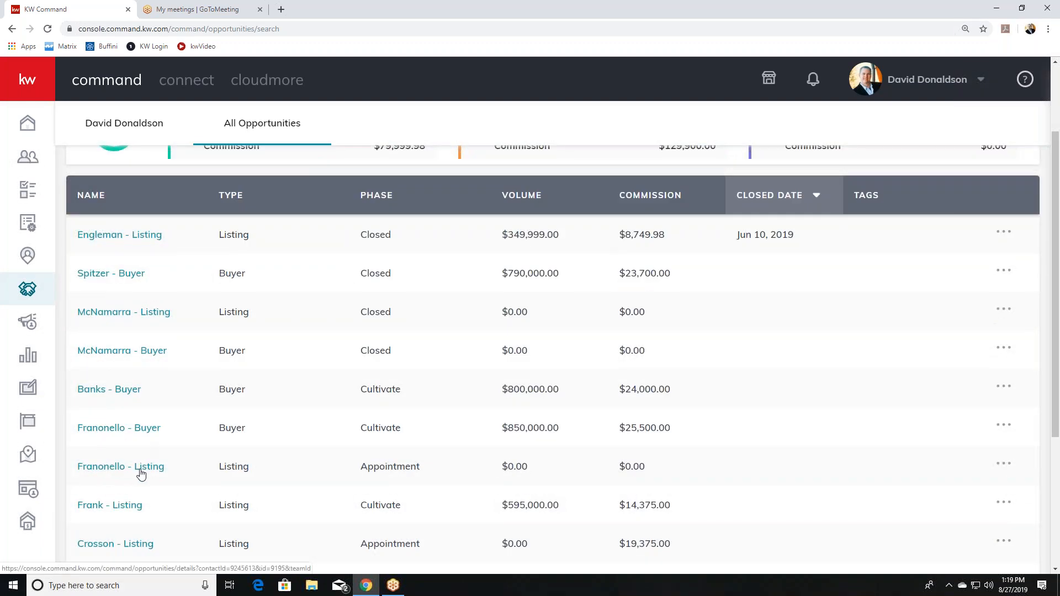
scroll(142, 486, down, 2)
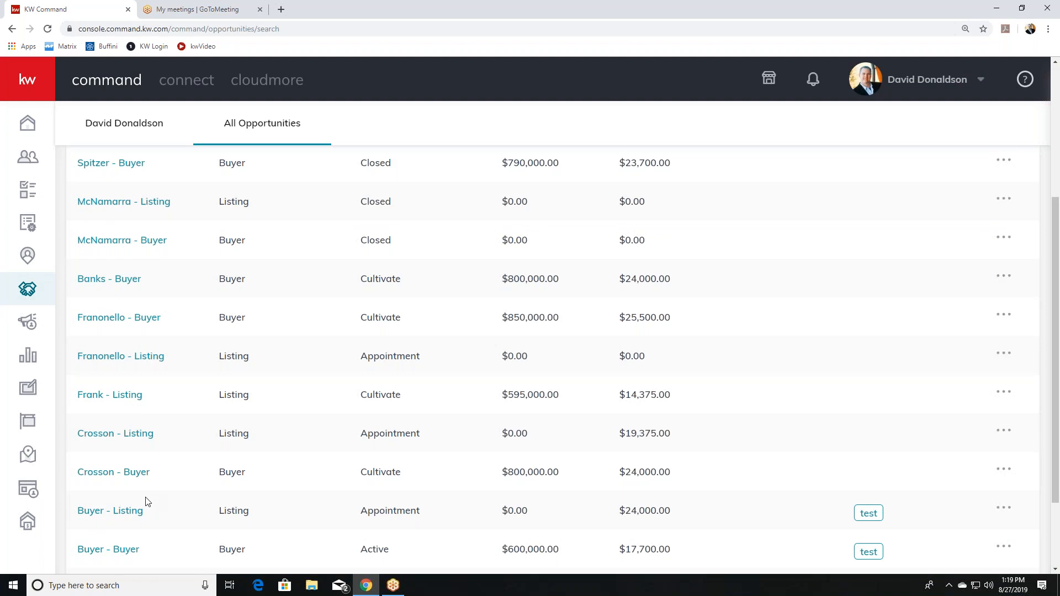
click(134, 509)
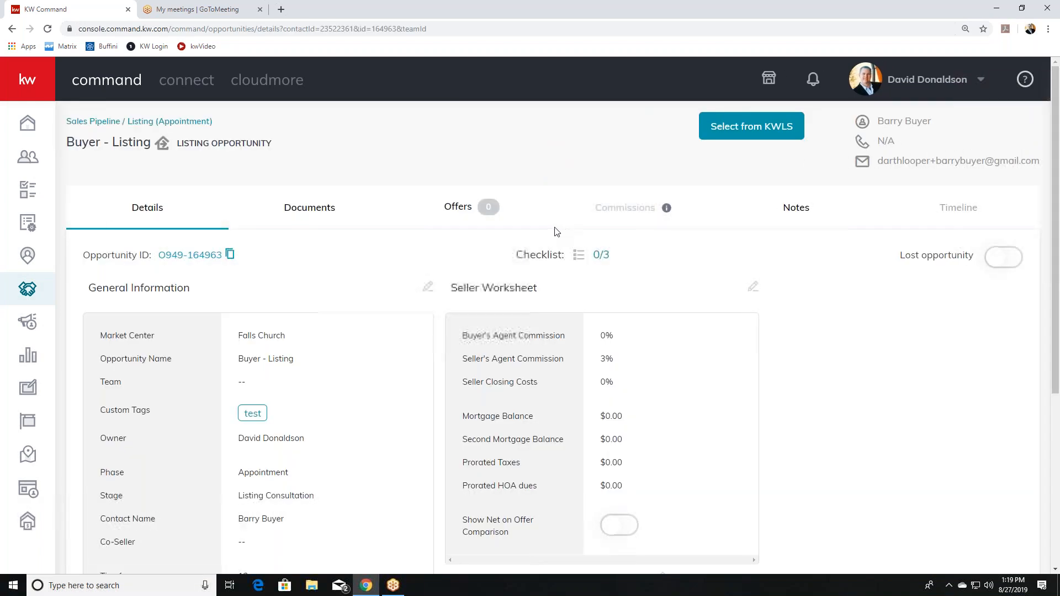
Add a new offer named Initial Offer on the Buyer - Listing opportunity's Offers tab.
click(458, 213)
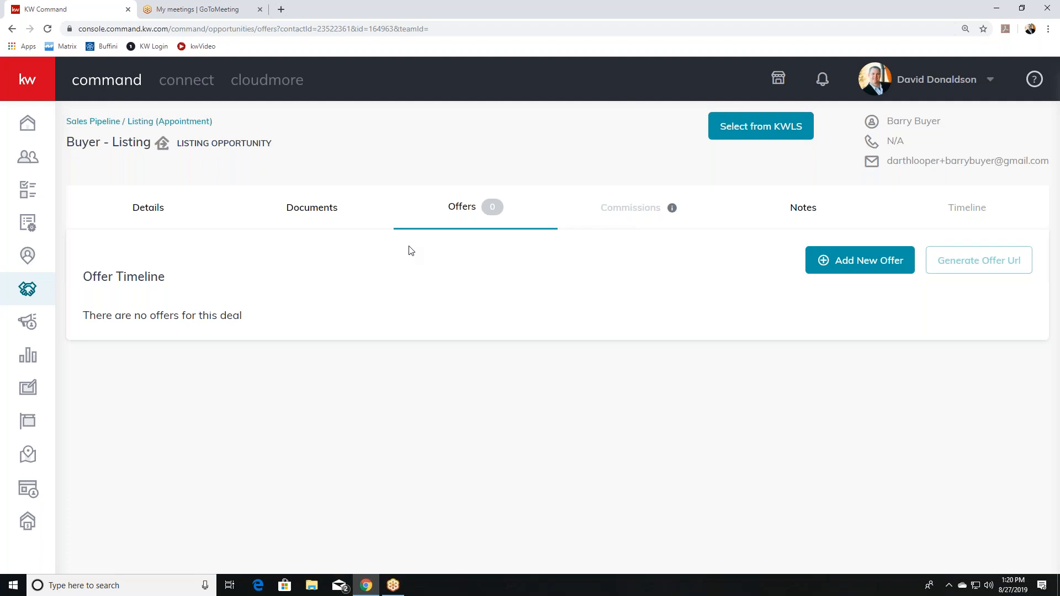
click(853, 265)
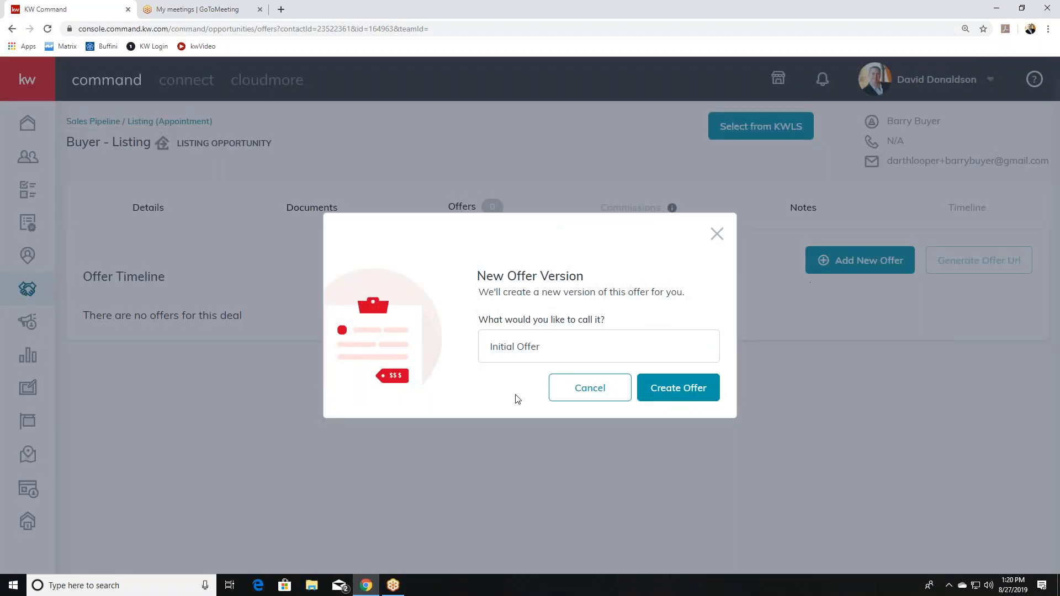
click(654, 389)
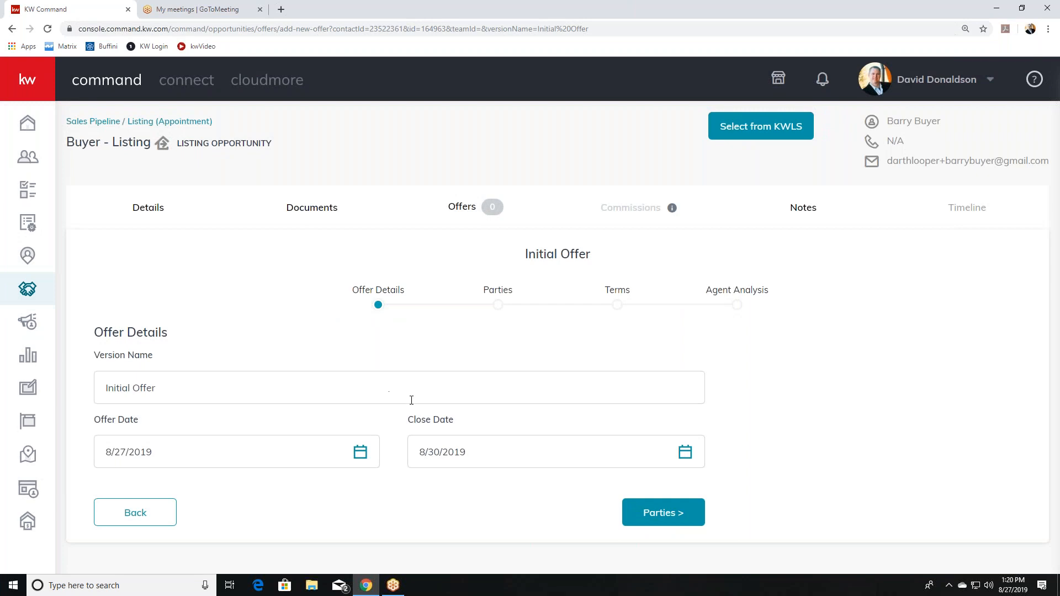
Set the offer date to 8/27/2019 and the close date to 9/30/2019, then go to Parties.
click(299, 451)
scroll(295, 486, down, 2)
click(290, 541)
click(279, 448)
scroll(248, 519, down, 2)
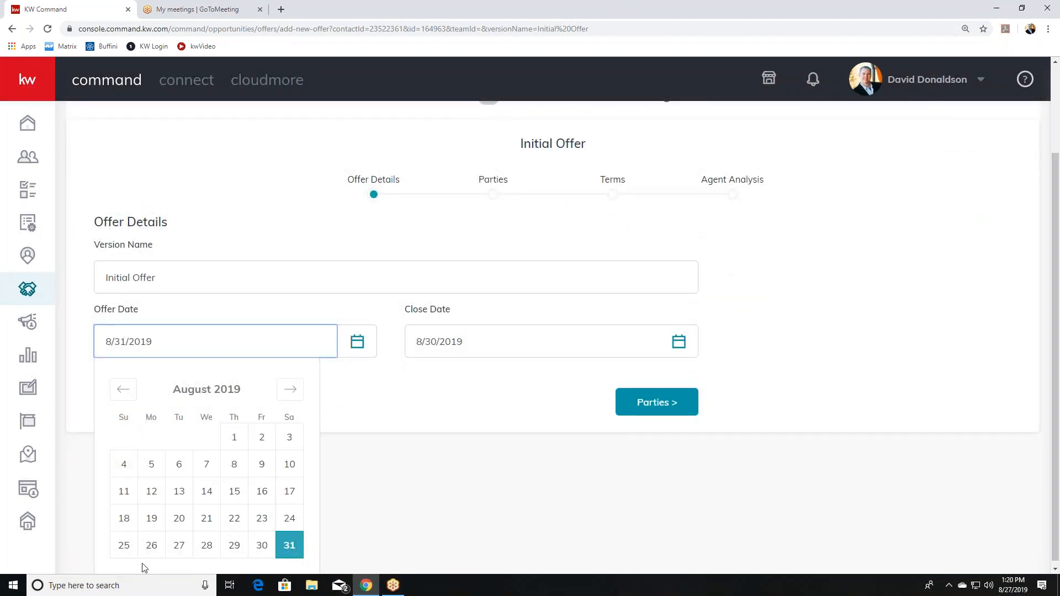
click(178, 546)
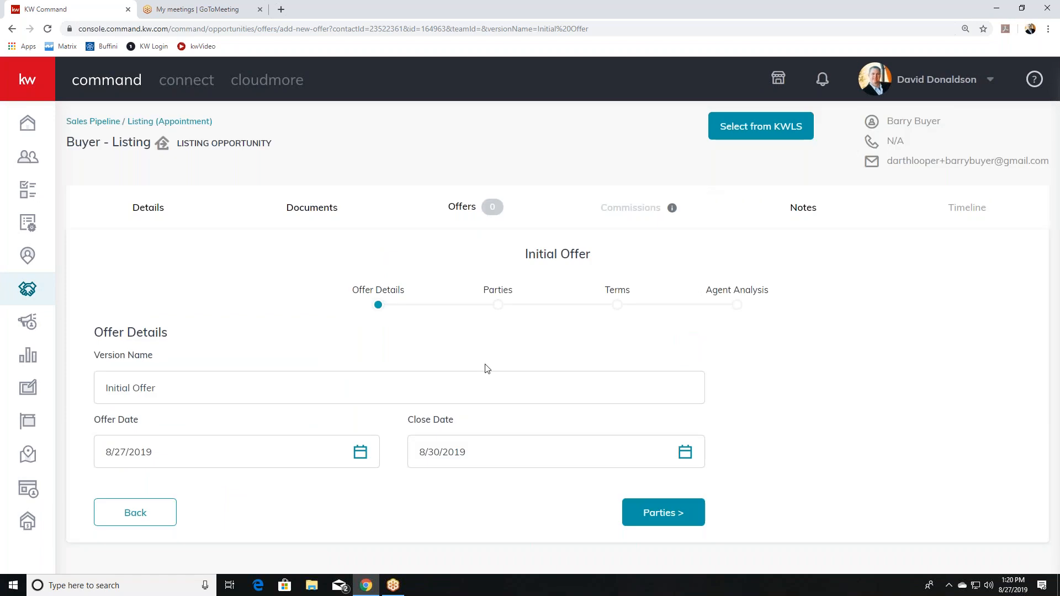
click(498, 446)
scroll(524, 458, down, 2)
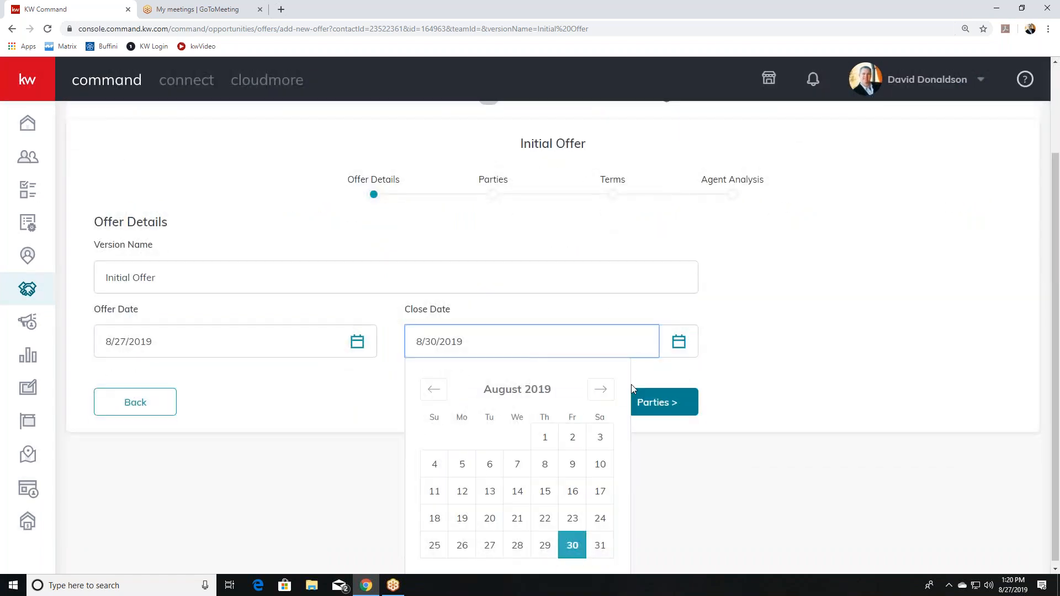
click(600, 389)
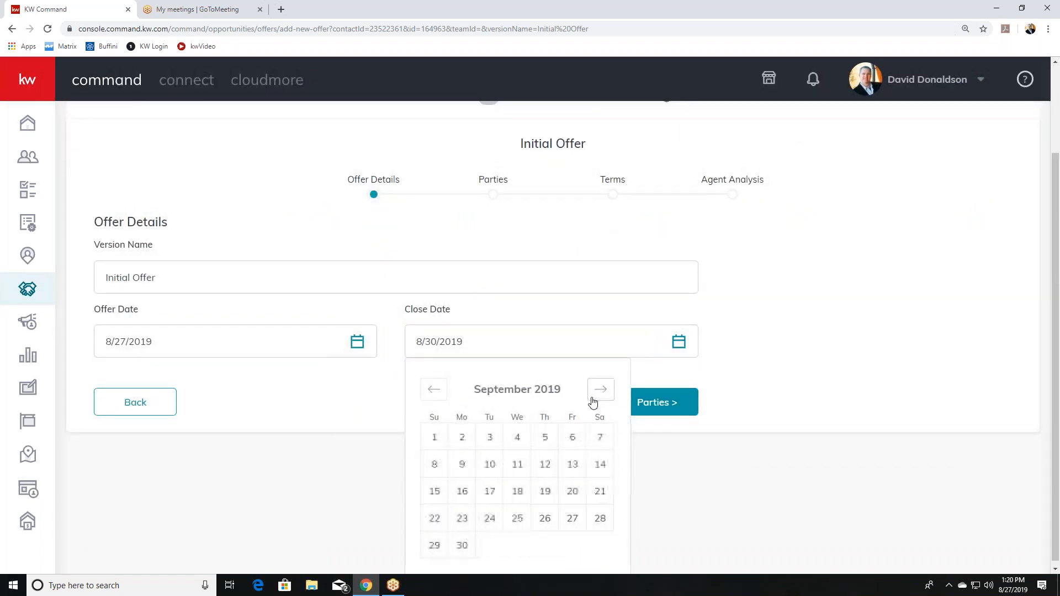
click(460, 545)
click(651, 521)
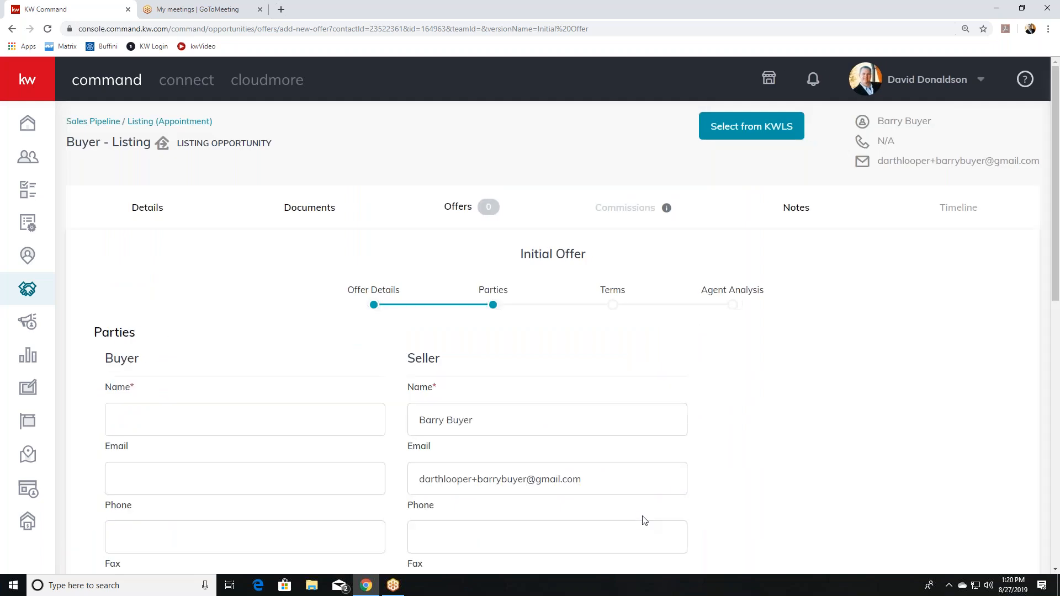
Enter the buyer's name and overwrite the prefilled seller name with the seller's name.
scroll(476, 425, down, 2)
click(254, 307)
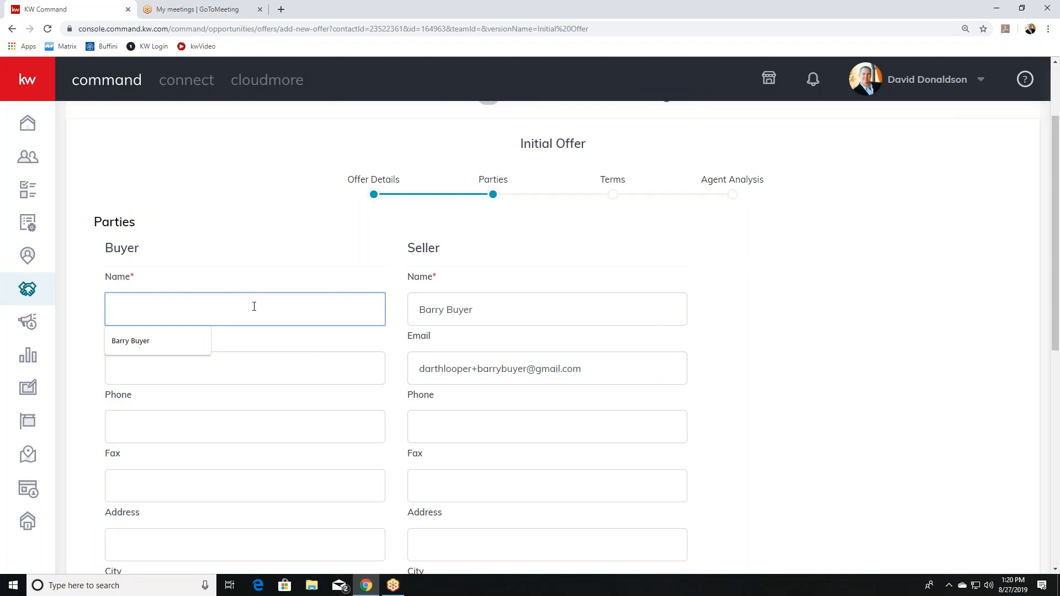
text(barry buyer)
drag(480, 310, 366, 307)
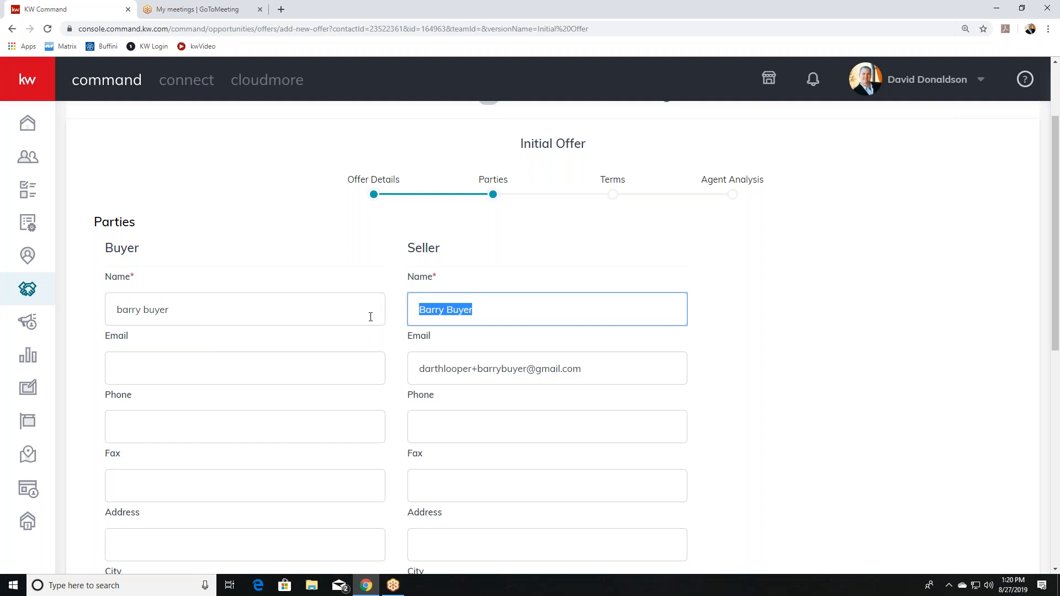
text(sam )
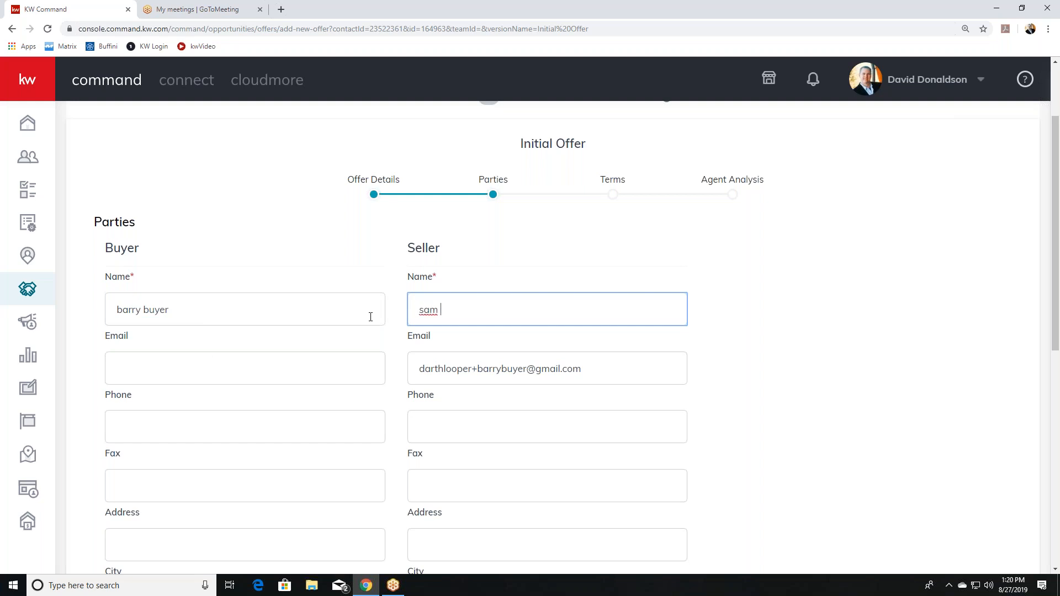
text(seller)
scroll(704, 482, down, 3)
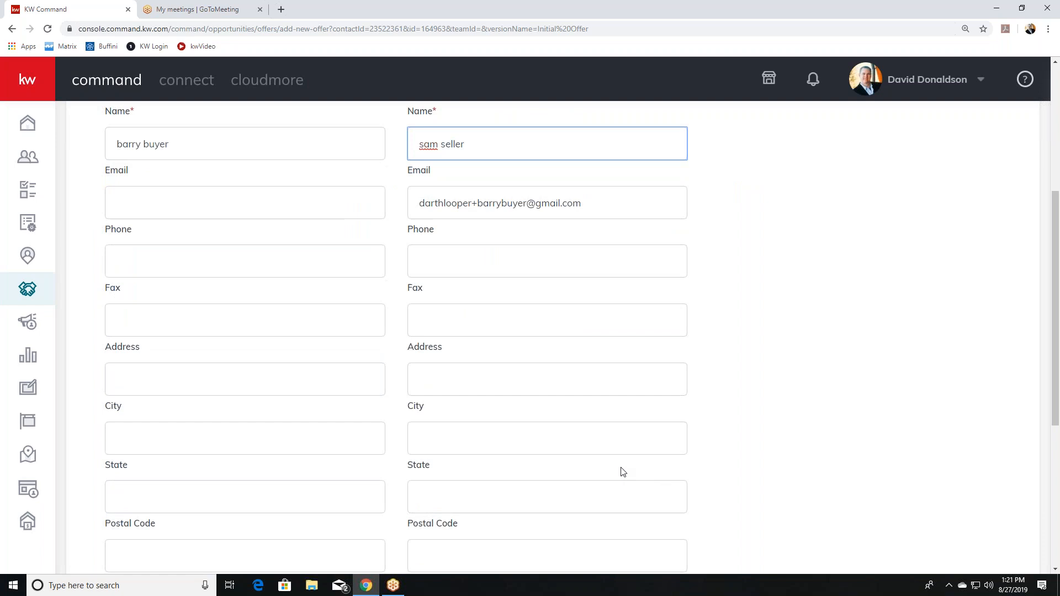
scroll(623, 472, down, 5)
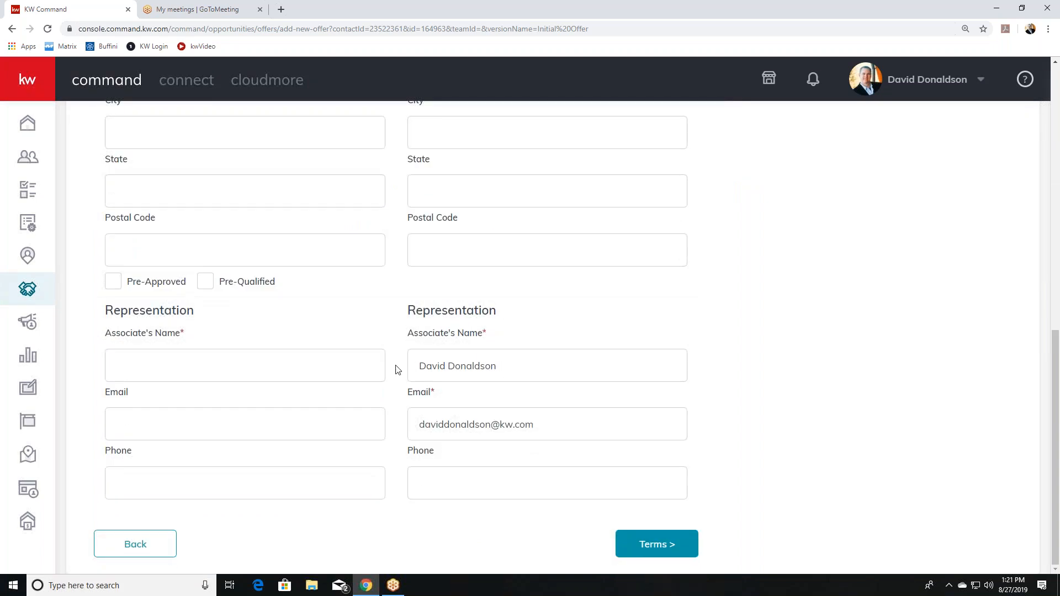
Replace the seller's associate name and email with a different associate's name and email.
click(360, 369)
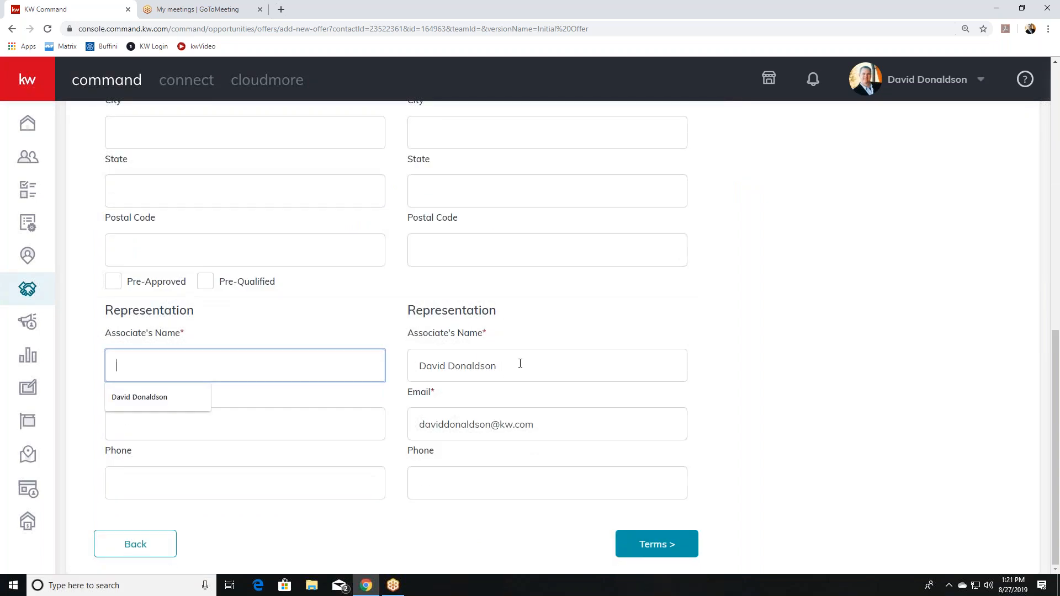
drag(520, 363, 374, 357)
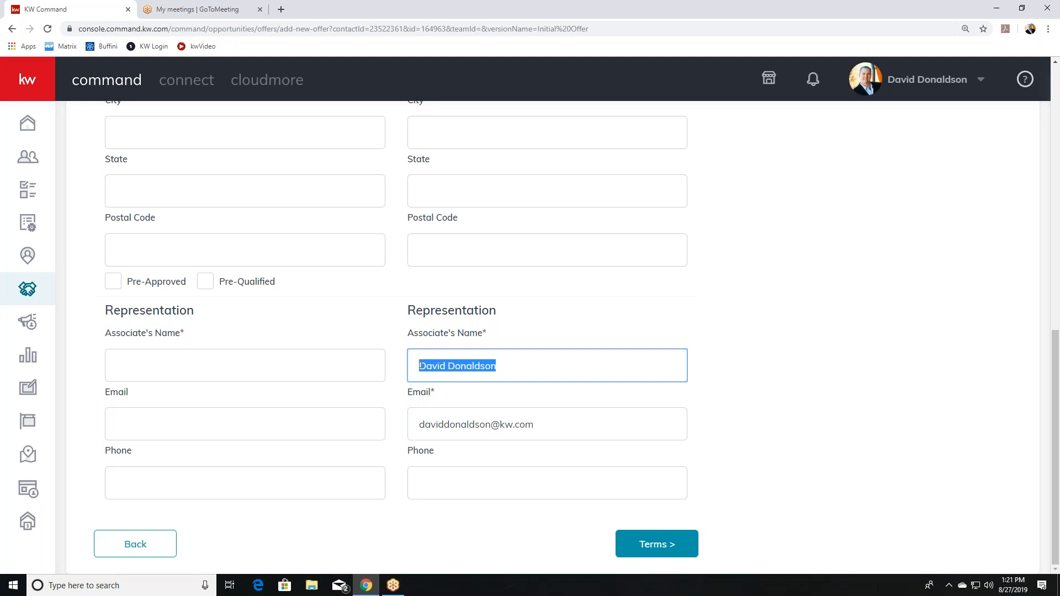
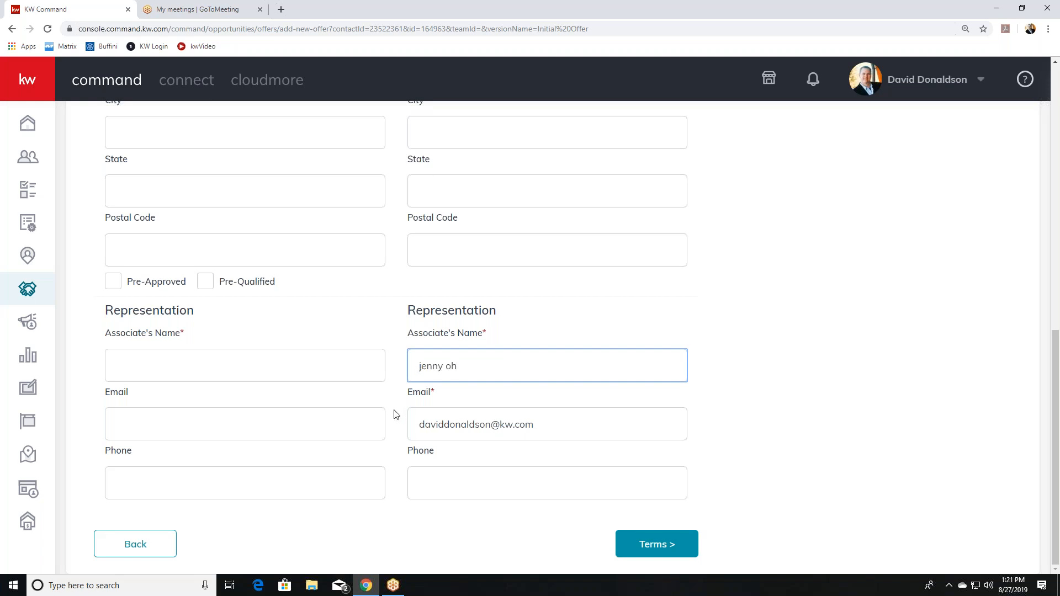
drag(569, 434, 286, 435)
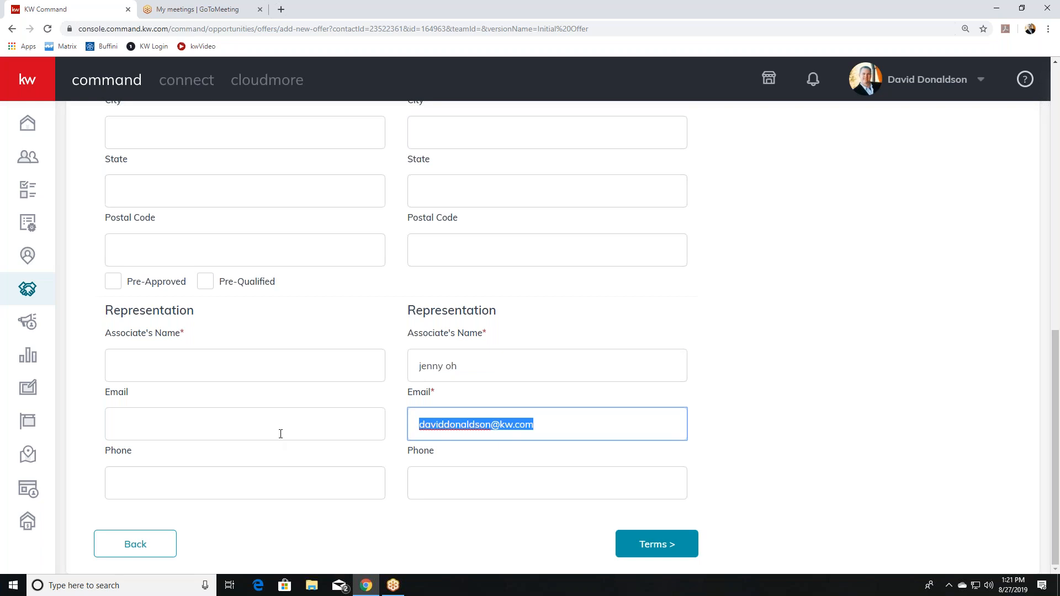
key(BackSpace)
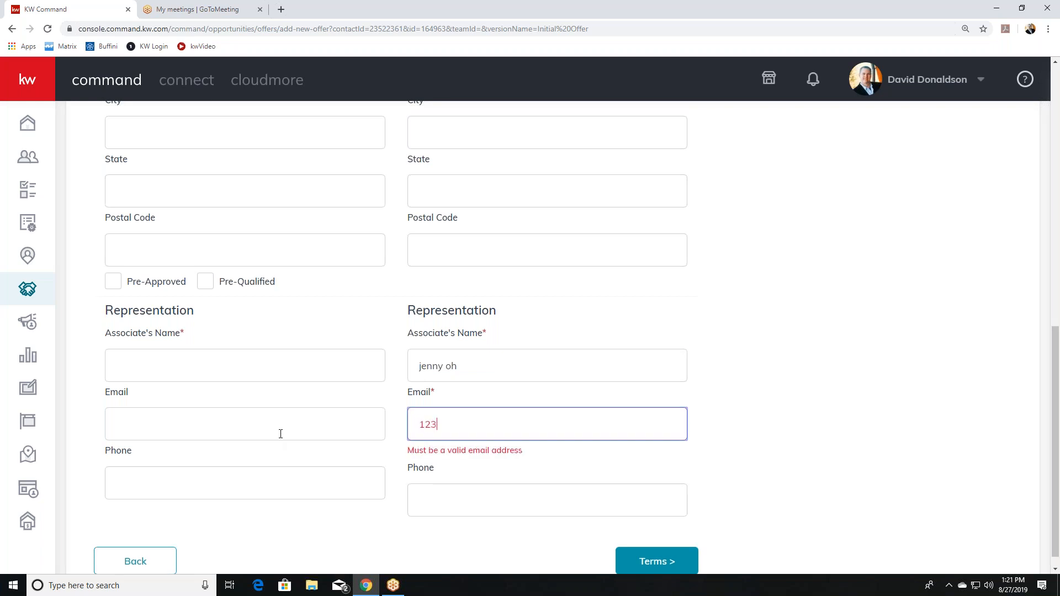
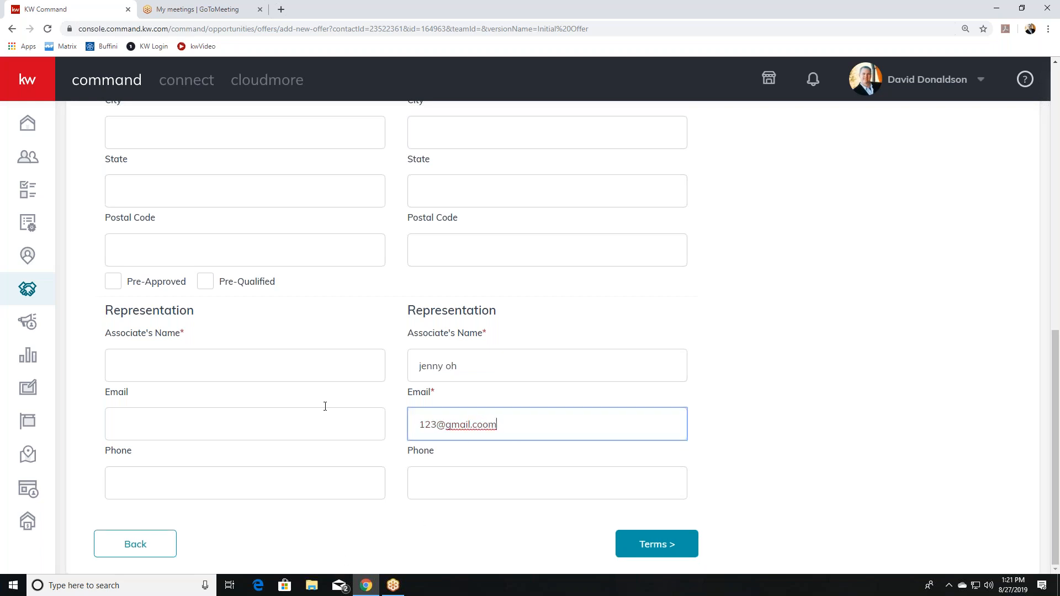
Fill the buyer's representation with the agent's suggested name and email, then continue to Terms.
click(284, 364)
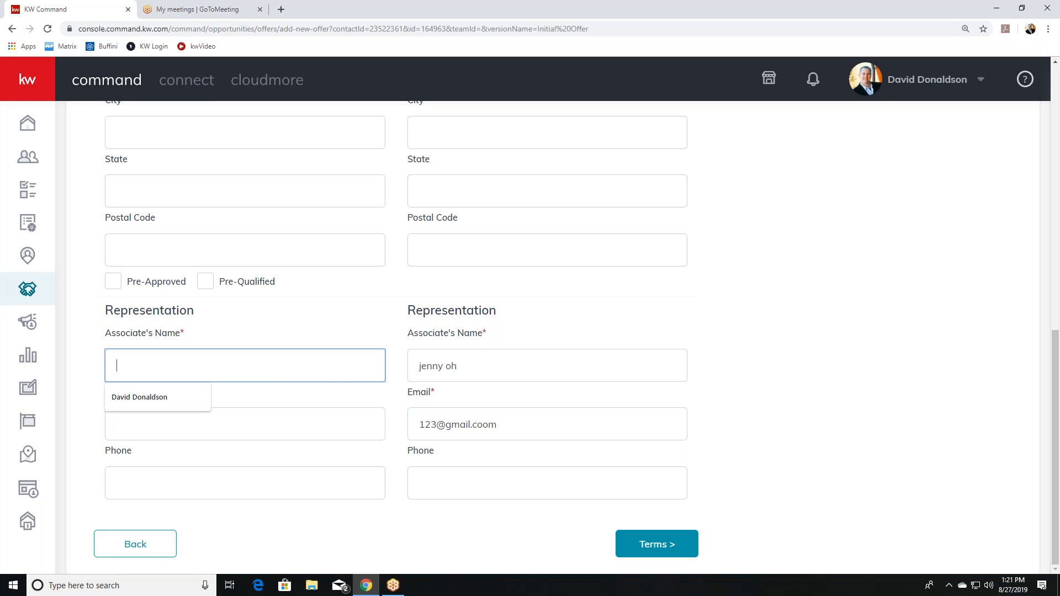
click(161, 397)
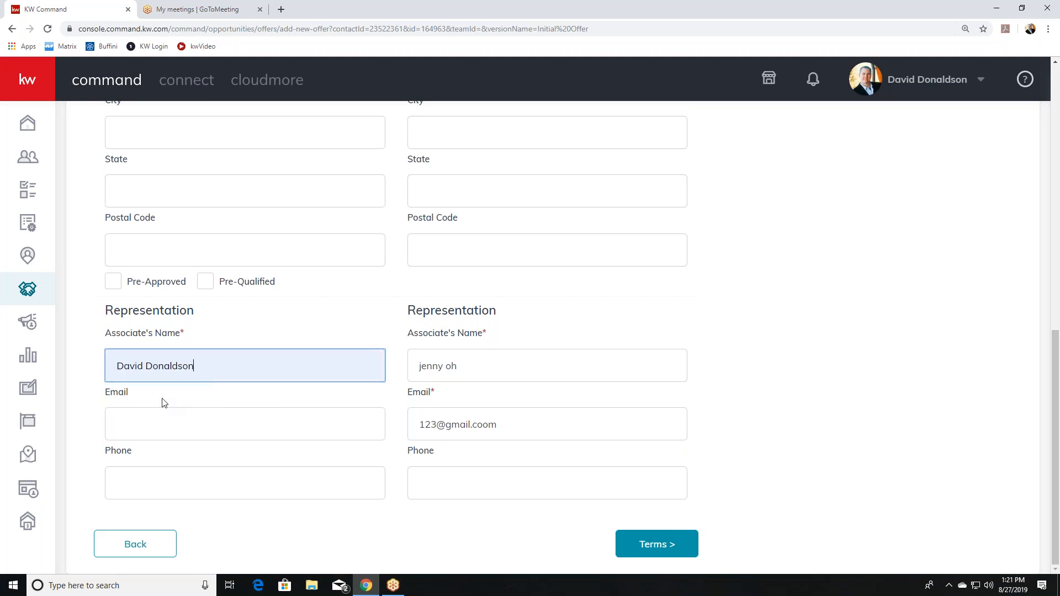
click(180, 423)
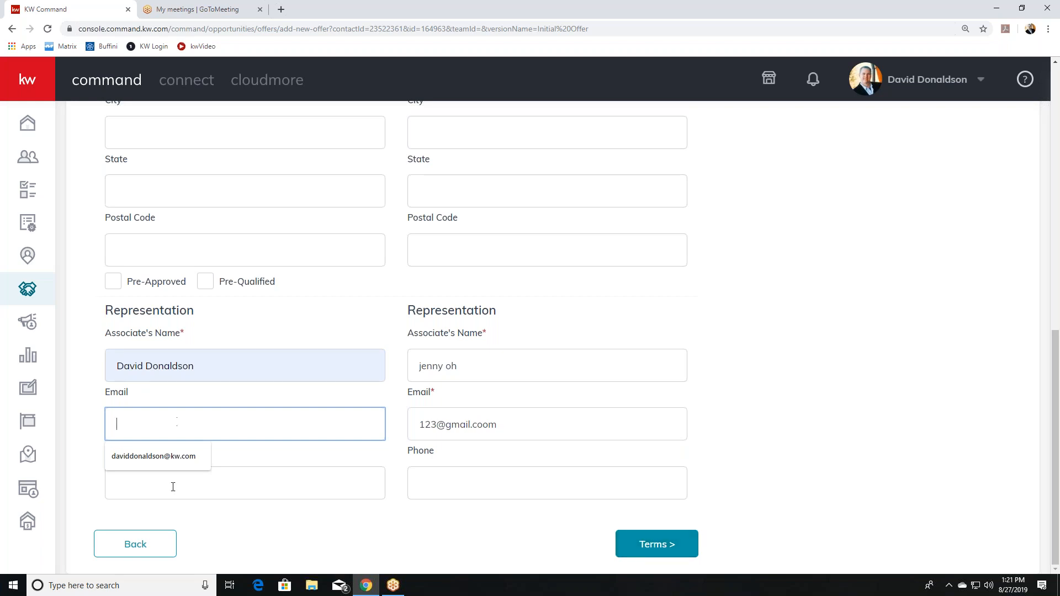
click(173, 461)
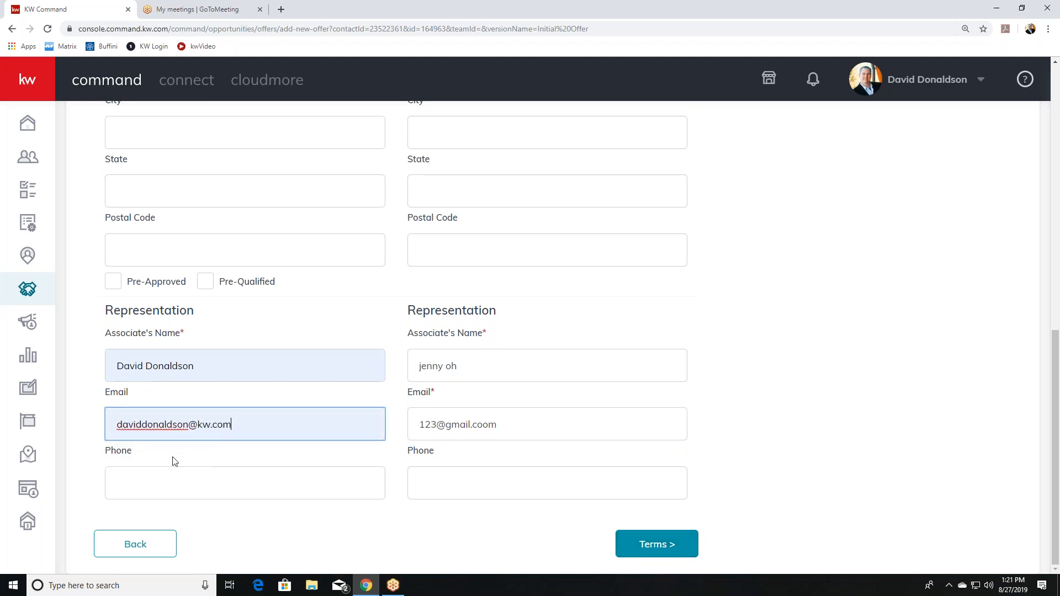
click(639, 547)
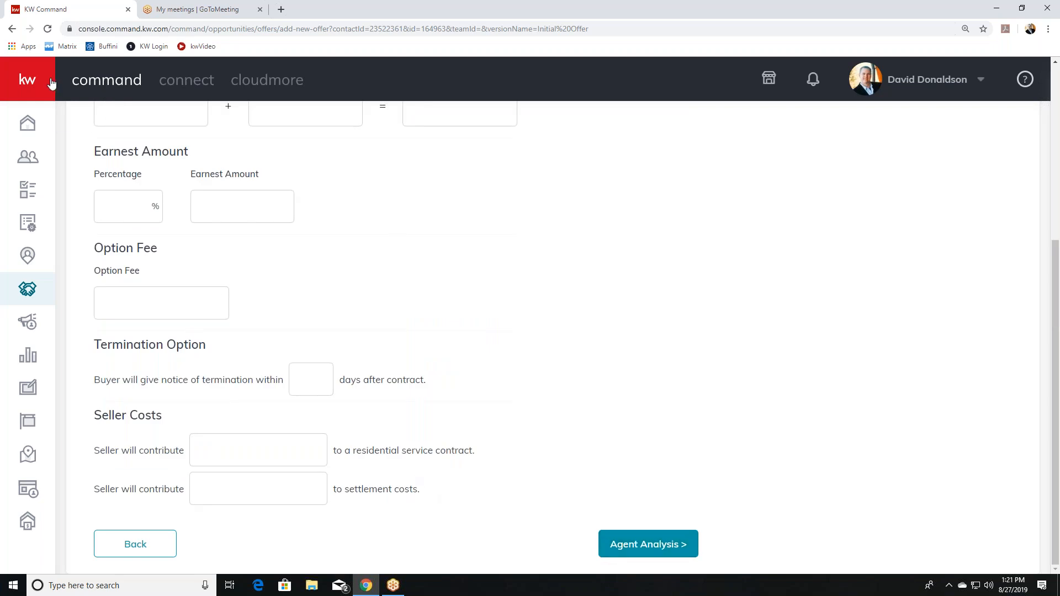
Enter $50,000 cash and correct the finance amount to $850,000.
scroll(245, 182, up, 5)
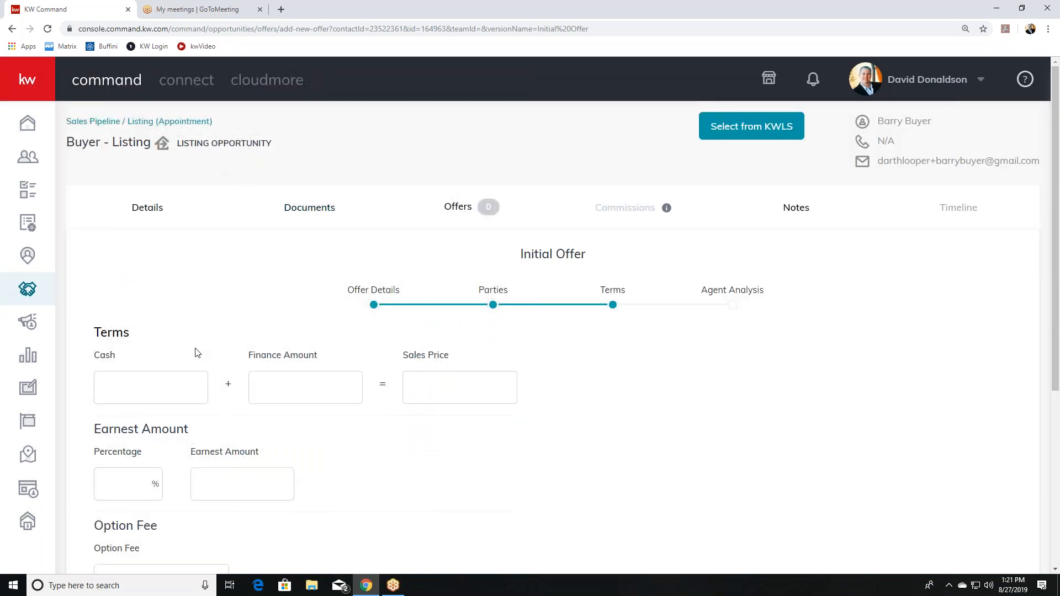
click(181, 386)
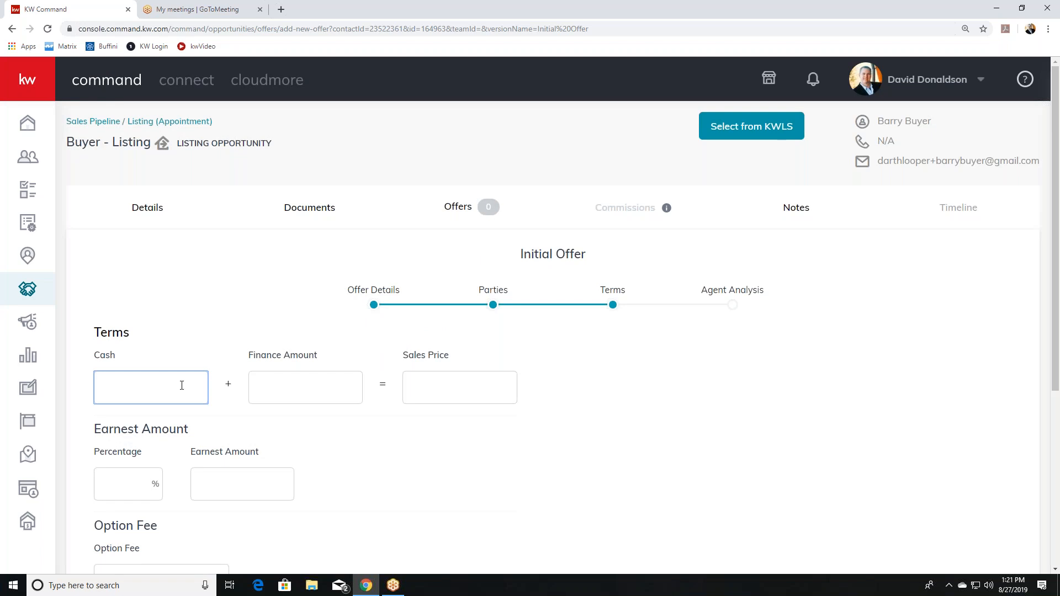
text(50,000)
click(316, 388)
text(85,0)
text(0)
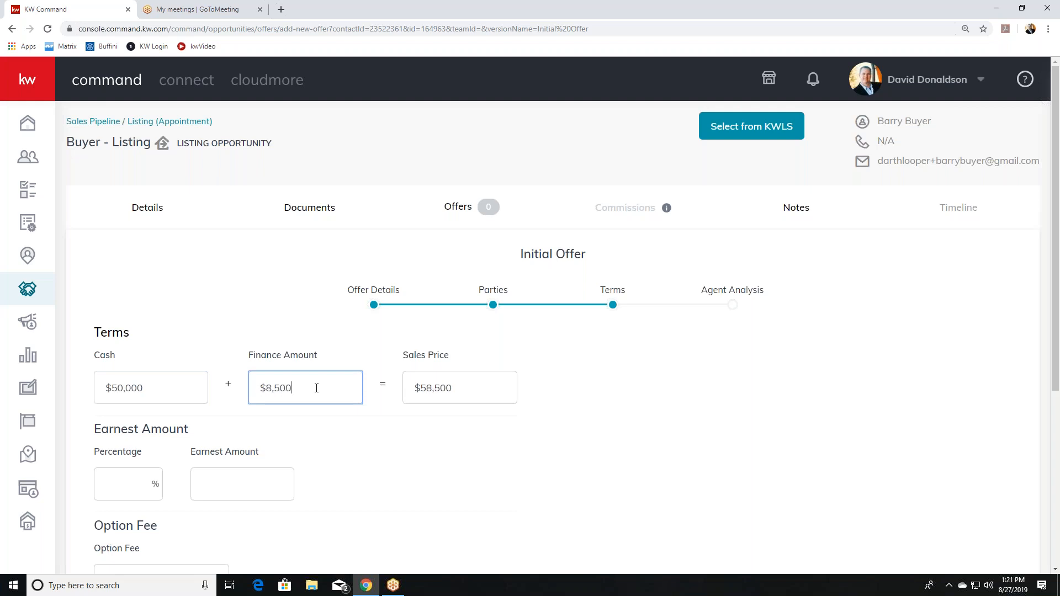
text(0)
click(160, 394)
click(300, 381)
triple_click(300, 384)
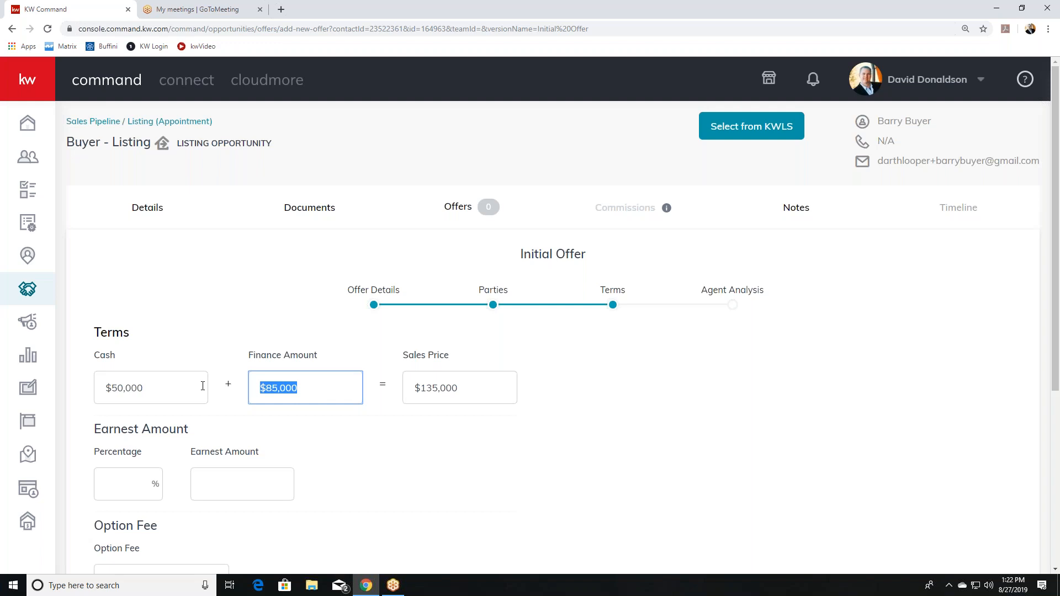
click(271, 327)
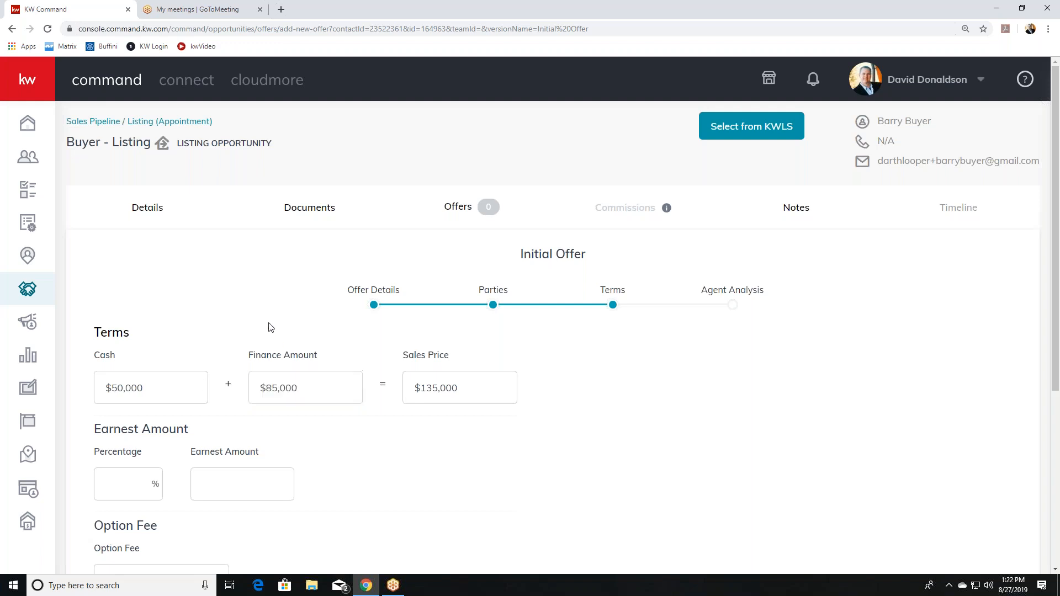
click(300, 390)
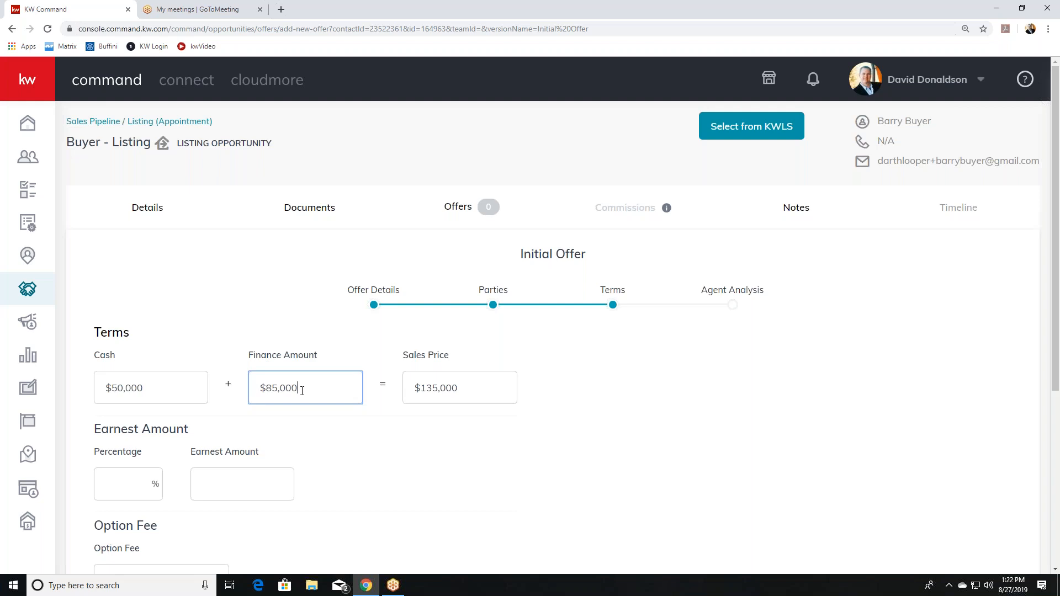
key(BackSpace)
key(BackSpace)
key(BackSpace)
key(BackSpace)
key(BackSpace)
key(BackSpace)
key(BackSpace)
text(850,000)
Enter $10,000 as the earnest money amount.
click(219, 490)
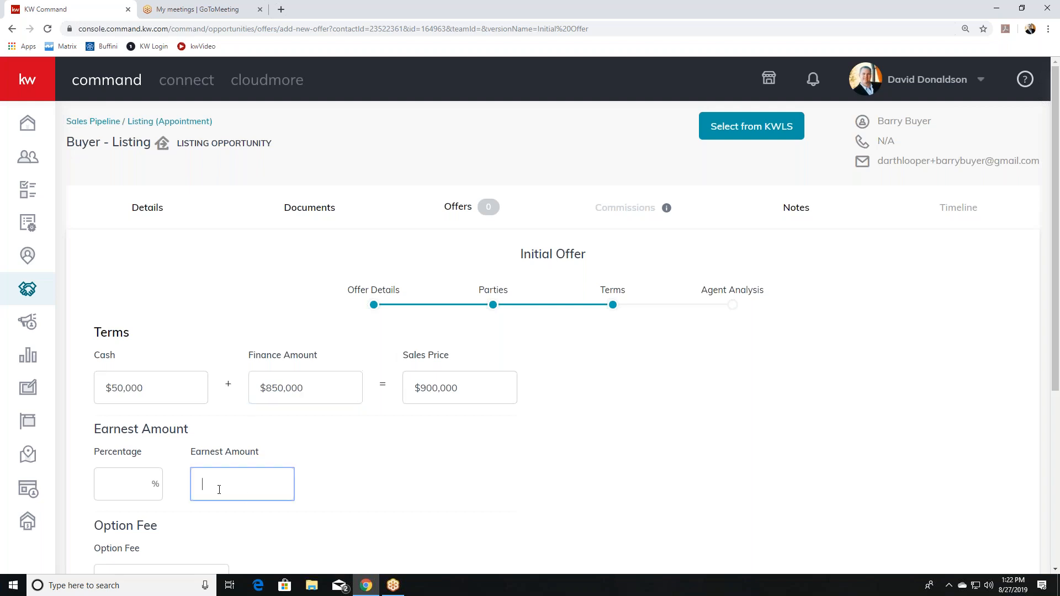
text(10,000)
scroll(219, 495, down, 4)
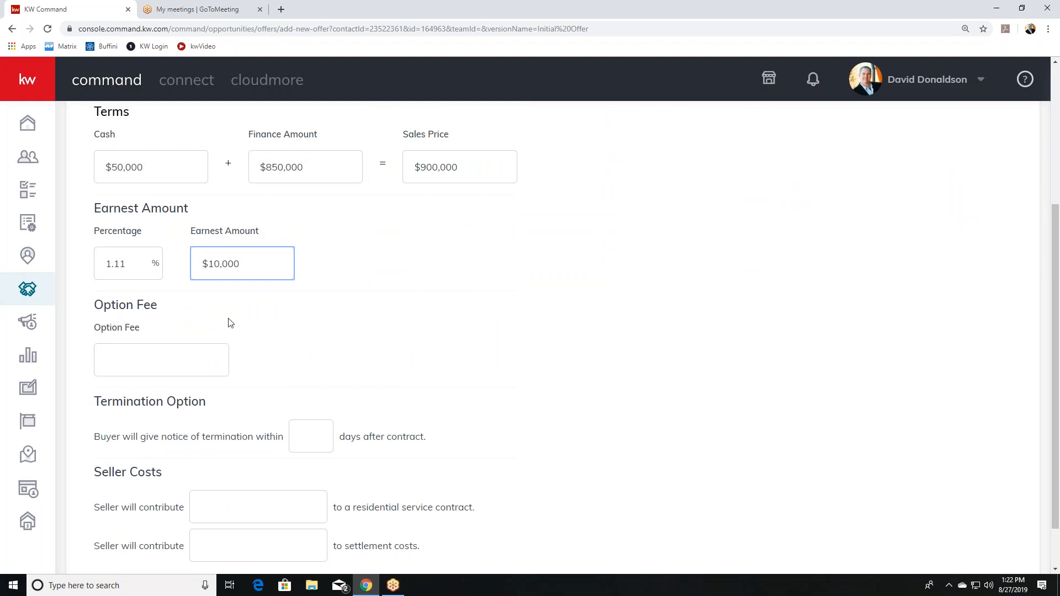
scroll(229, 348, down, 1)
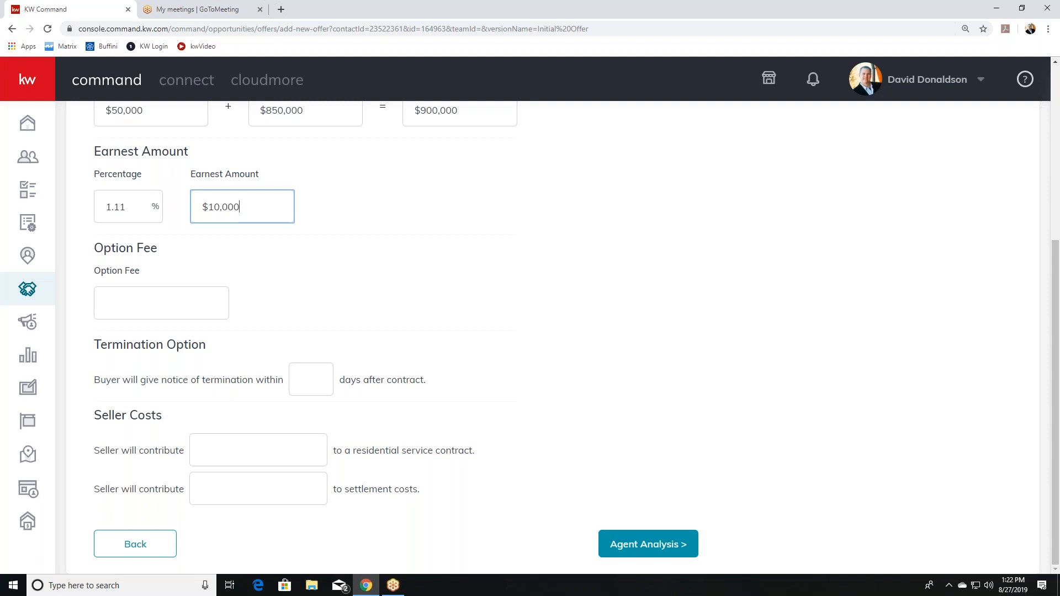
Save the Initial Offer from Agent Analysis with Pros, Cons and Summary left empty.
click(656, 545)
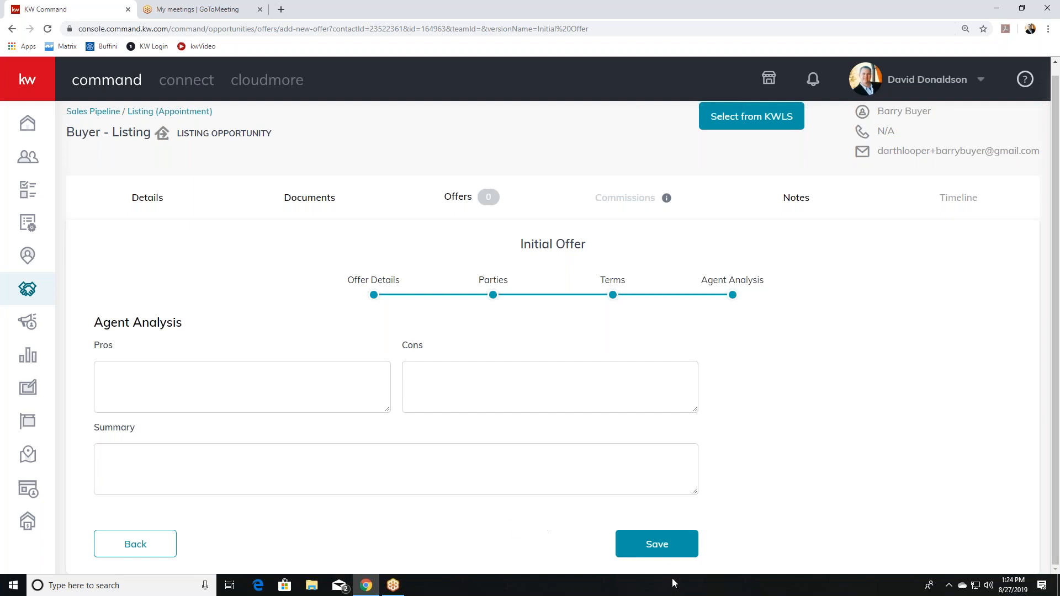
click(664, 554)
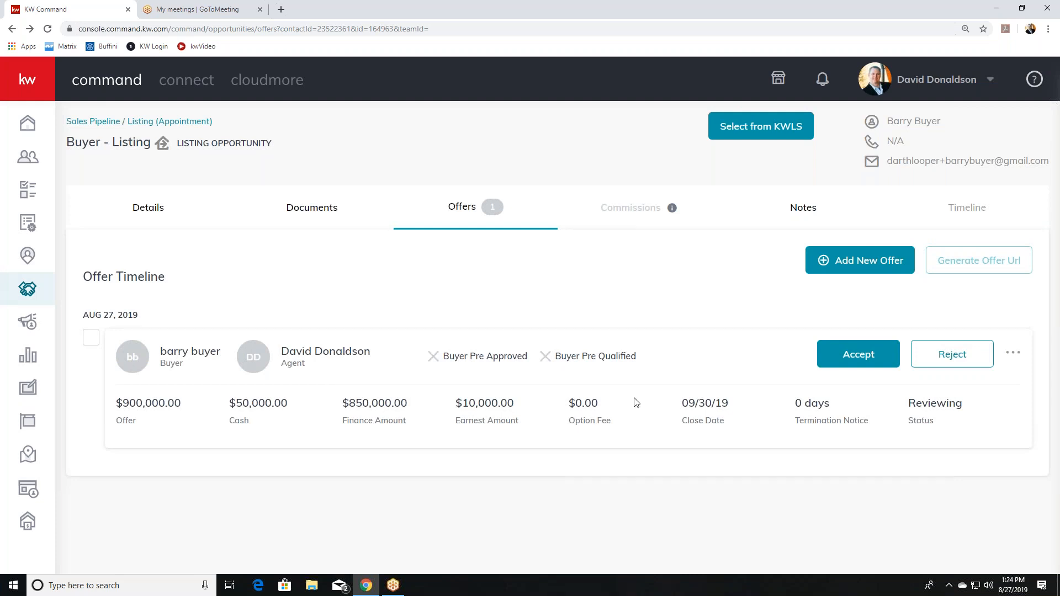
Create a second offer version named Initial Offer2.
click(852, 265)
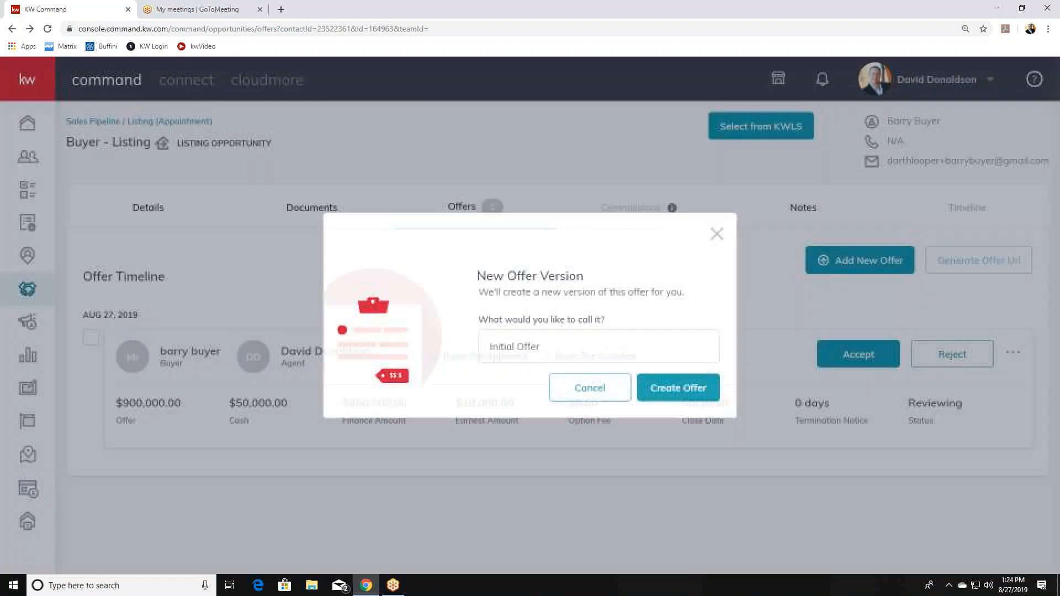
click(596, 336)
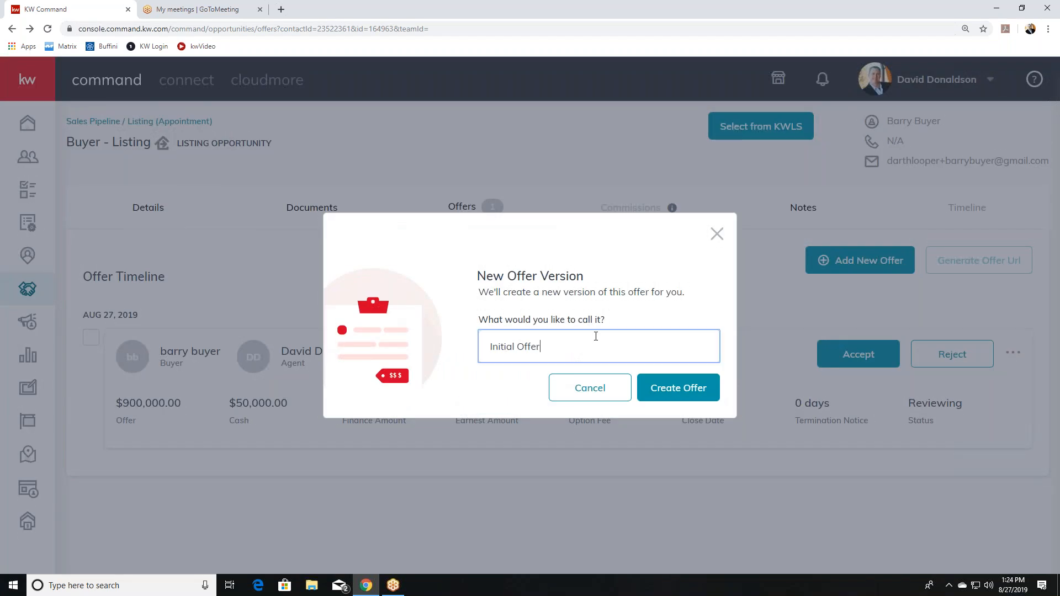
text(2)
click(698, 397)
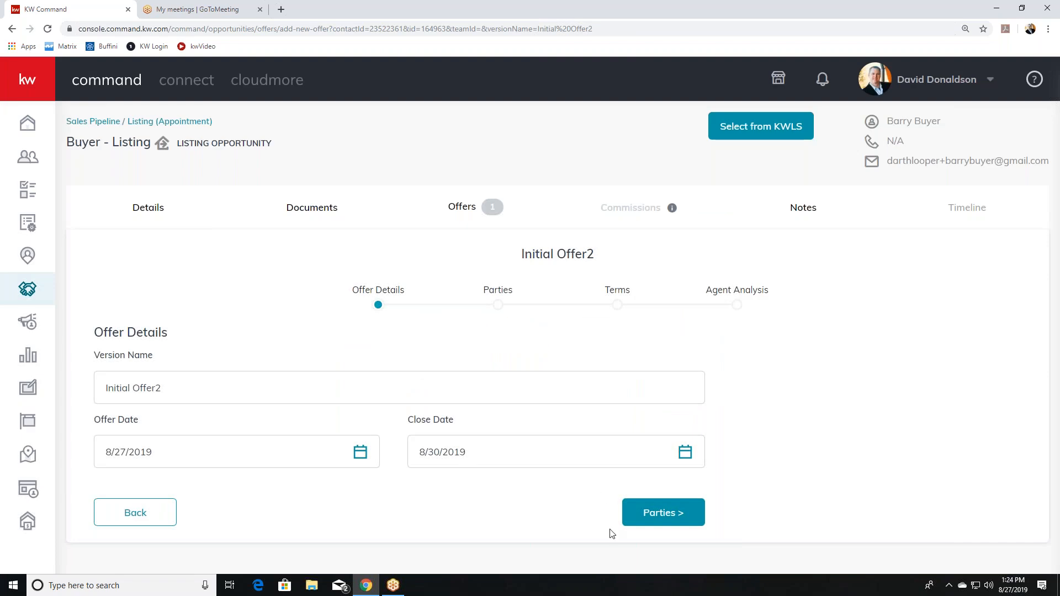
Enter the second buyer's full name on the Parties step.
click(651, 520)
click(191, 415)
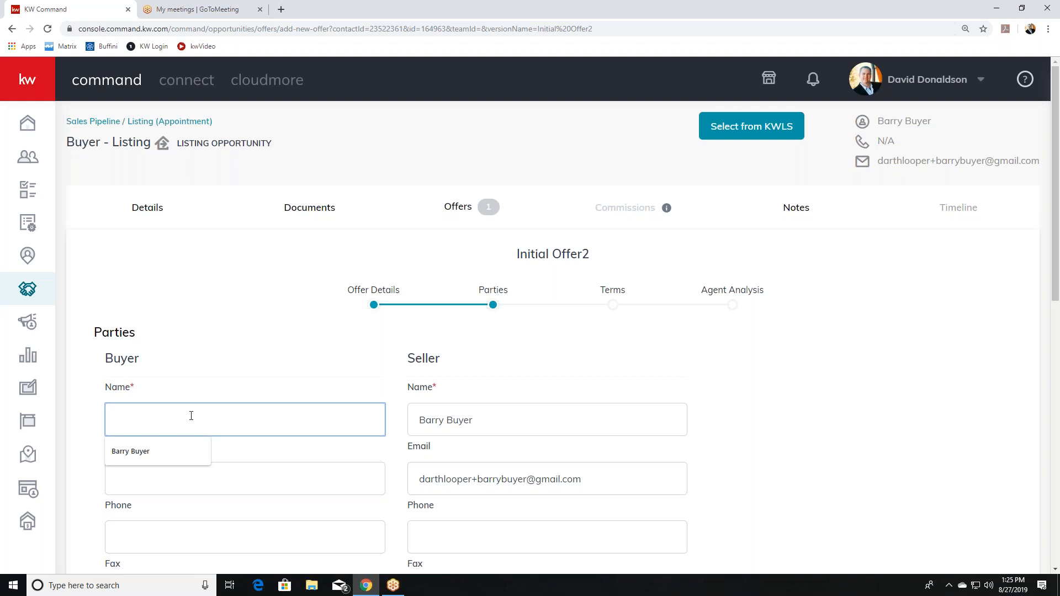
text(ordan)
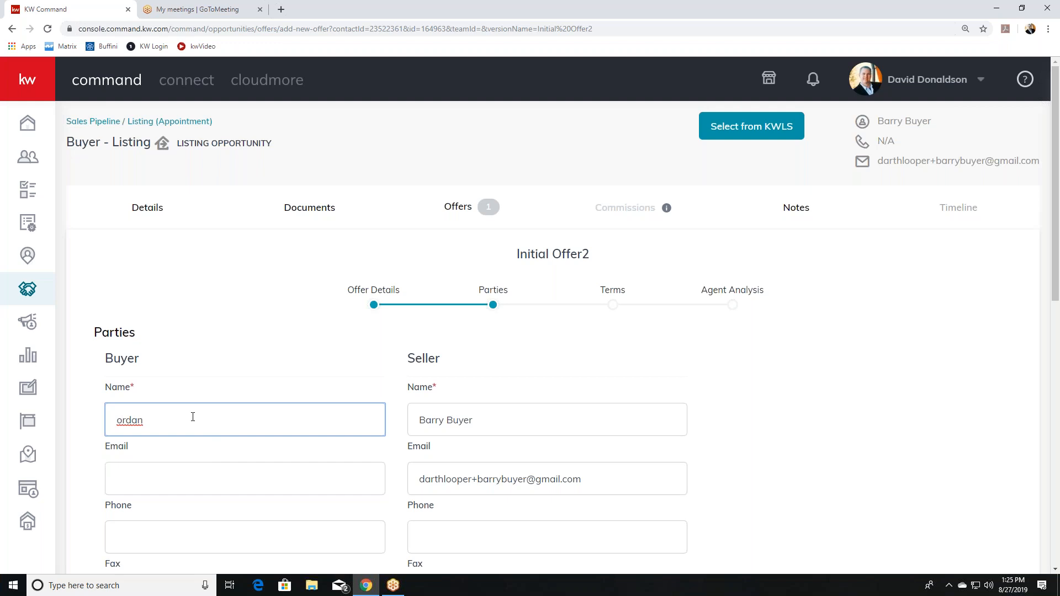
key(BackSpace)
key(BackSpace)
key(BackSpace)
key(BackSpace)
key(BackSpace)
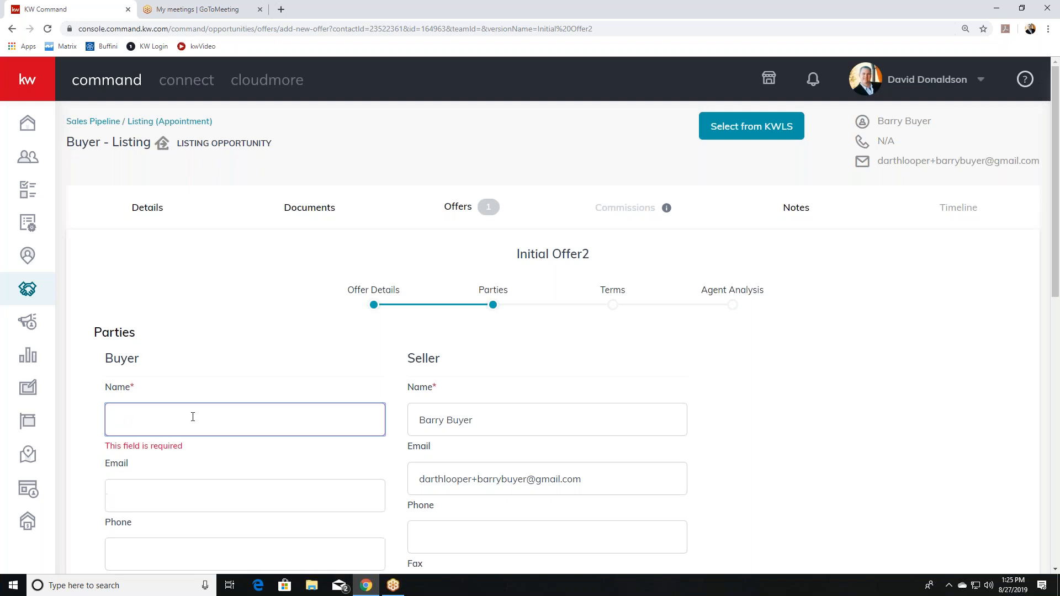
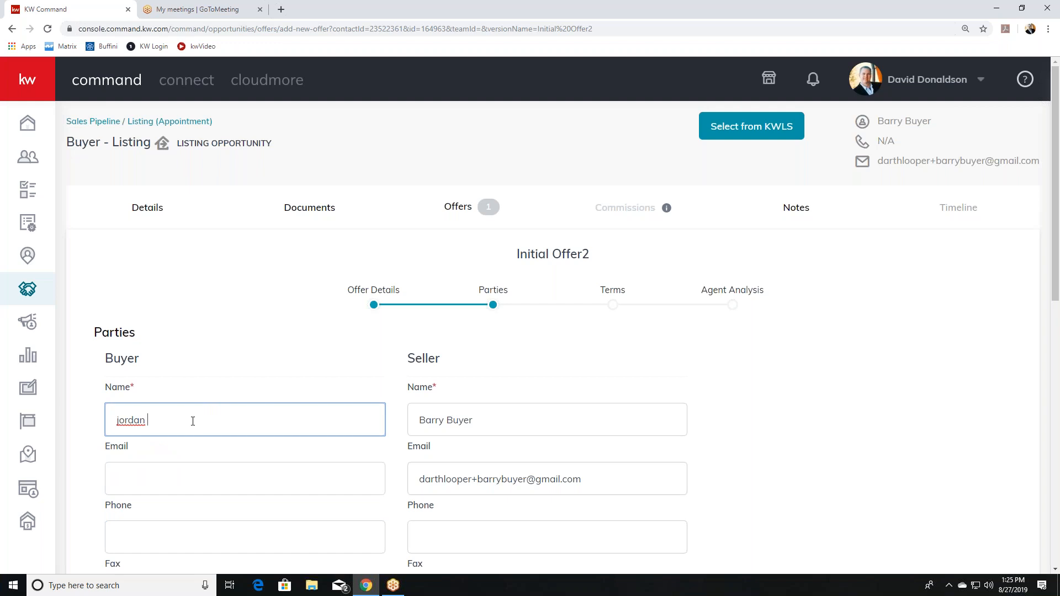
Fill the buyer's associate field with the associate's email and advance to Terms.
scroll(215, 457, down, 5)
scroll(347, 462, down, 3)
scroll(361, 460, up, 5)
scroll(350, 463, down, 6)
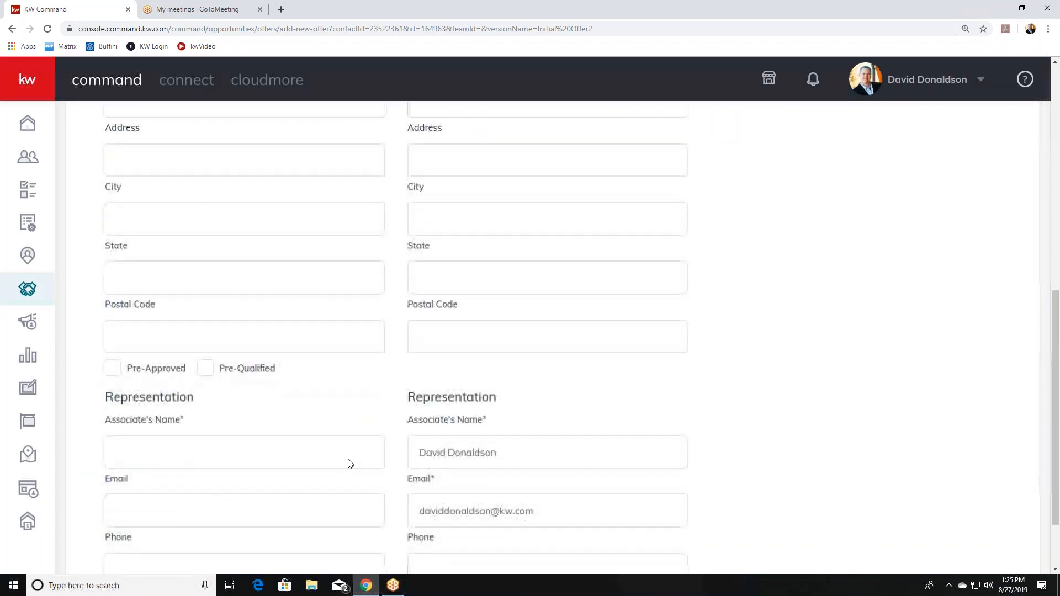
scroll(348, 463, down, 2)
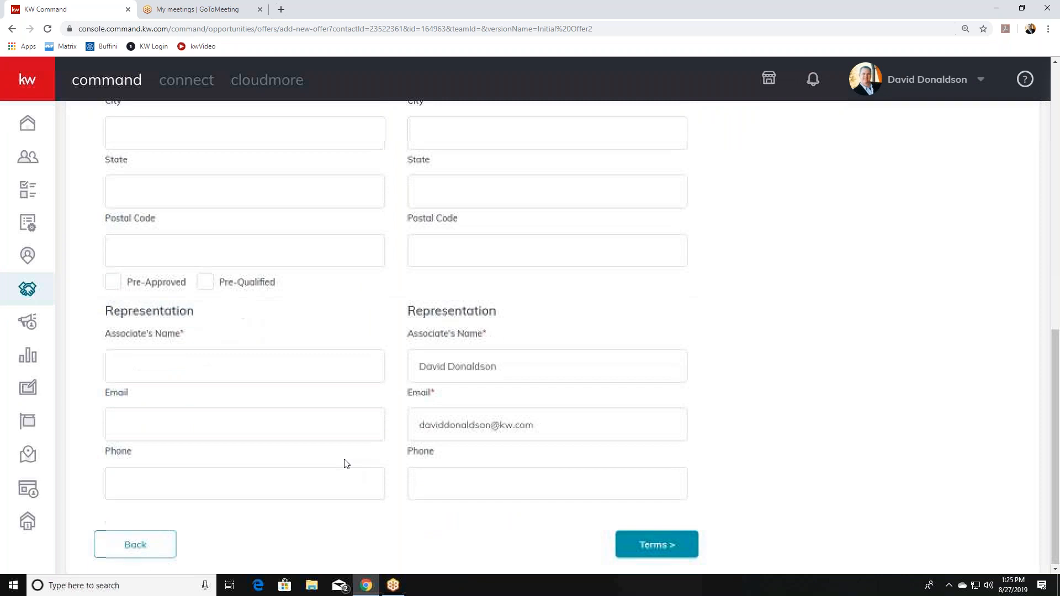
click(656, 545)
click(169, 356)
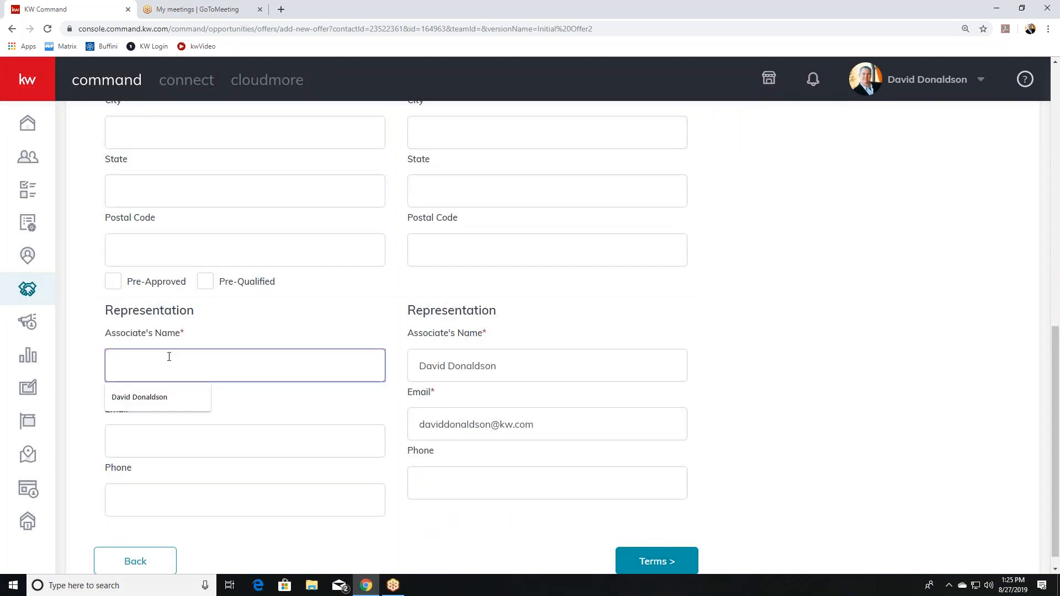
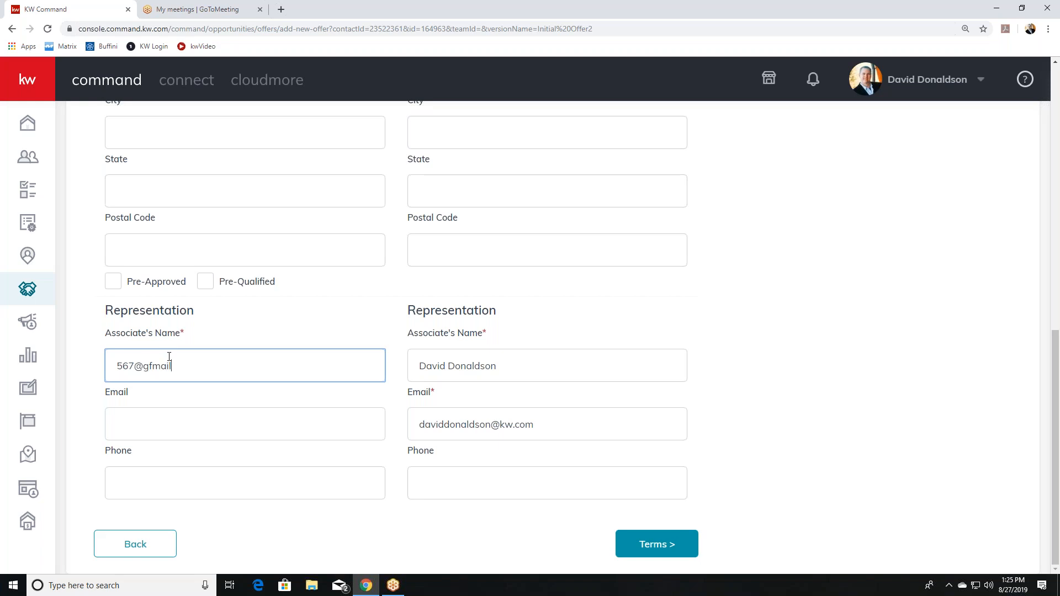
click(641, 545)
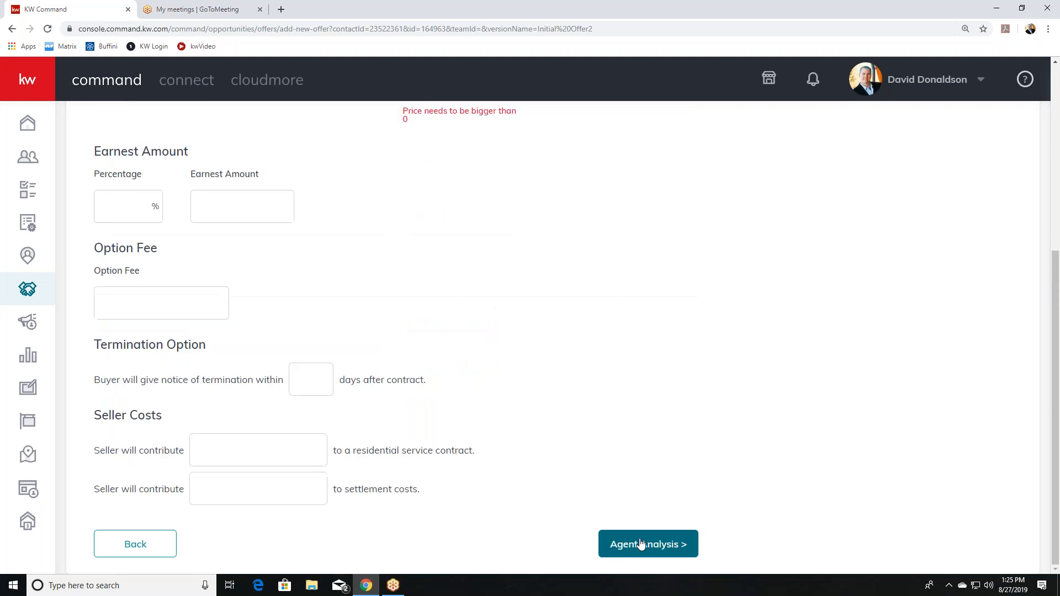
Enter $910,000 as the all-cash amount.
click(670, 554)
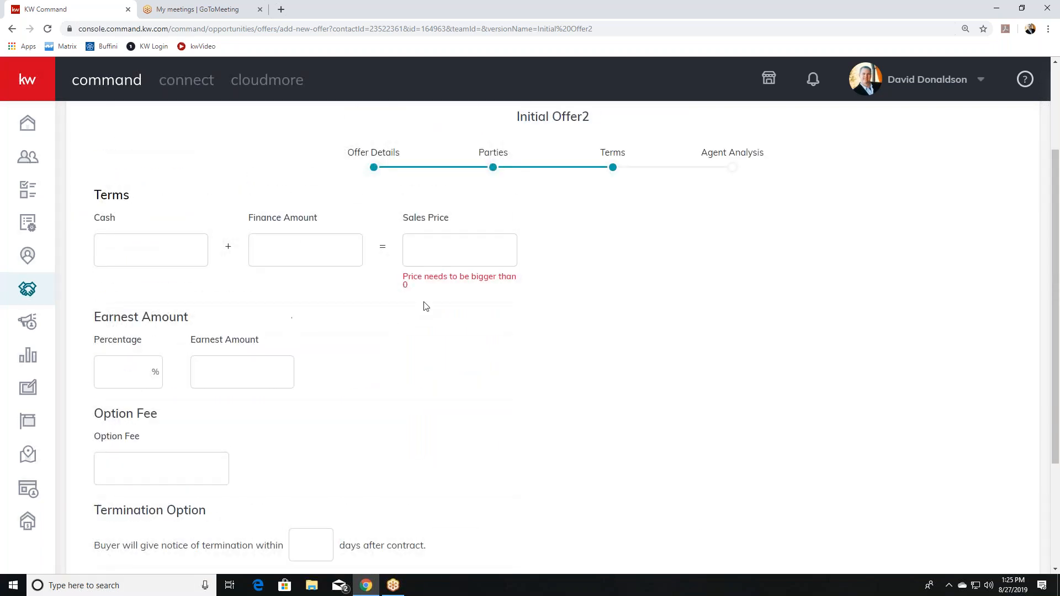
click(419, 252)
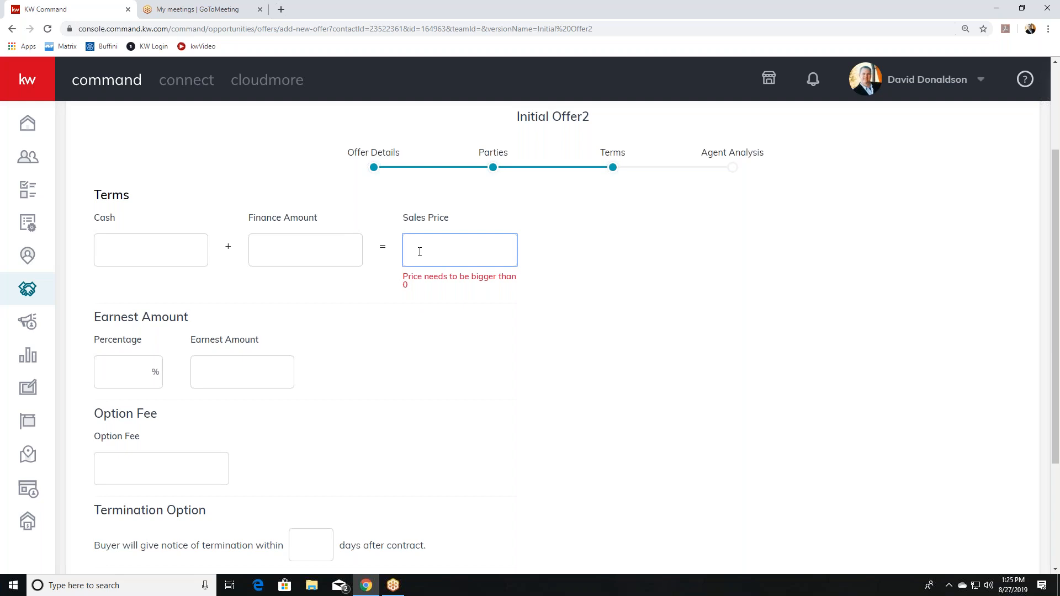
click(178, 245)
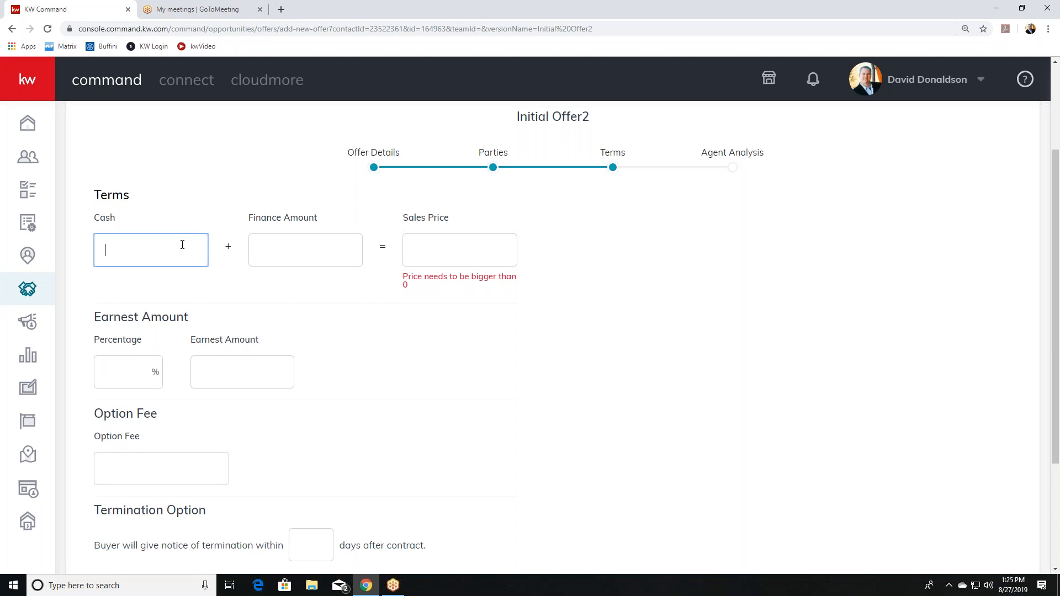
text(191)
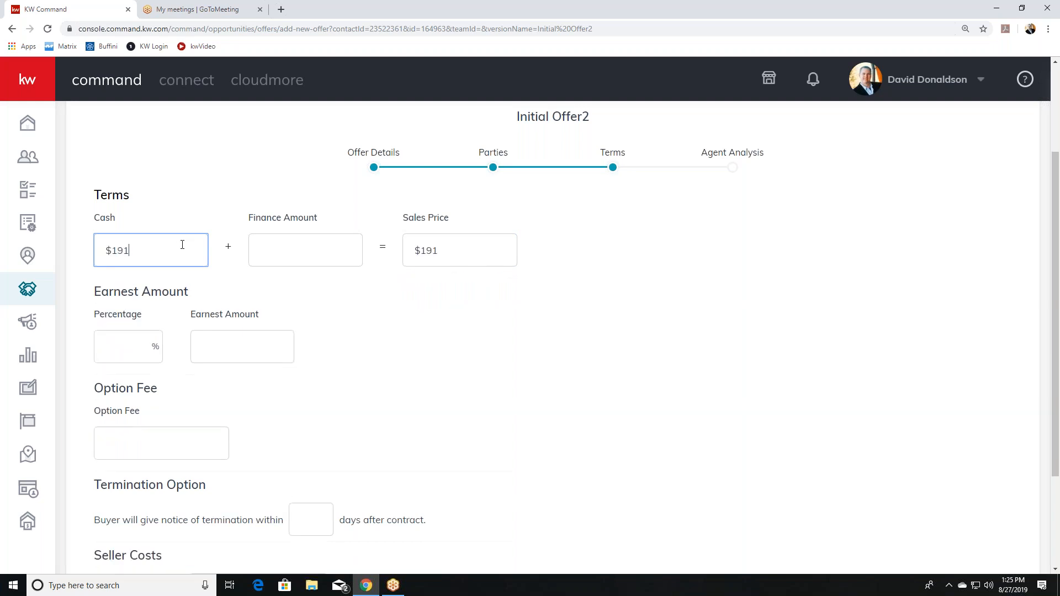
key(BackSpace)
key(BackSpace)
key(BackSpace)
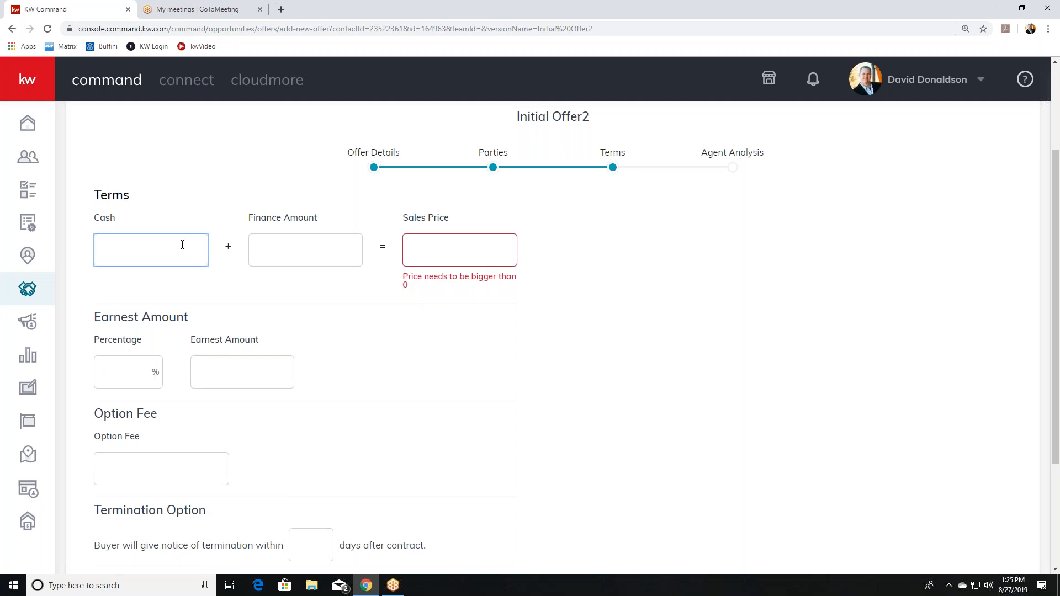
text(910,000)
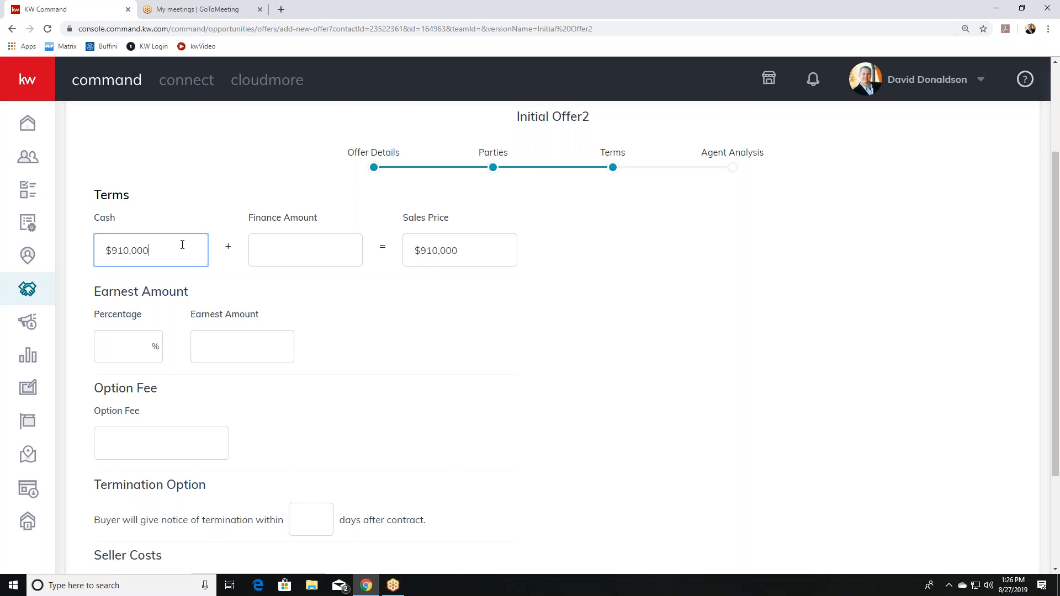
Enter $50,000 earnest money, then advance through Agent Analysis and save the offer.
scroll(237, 338, down, 1)
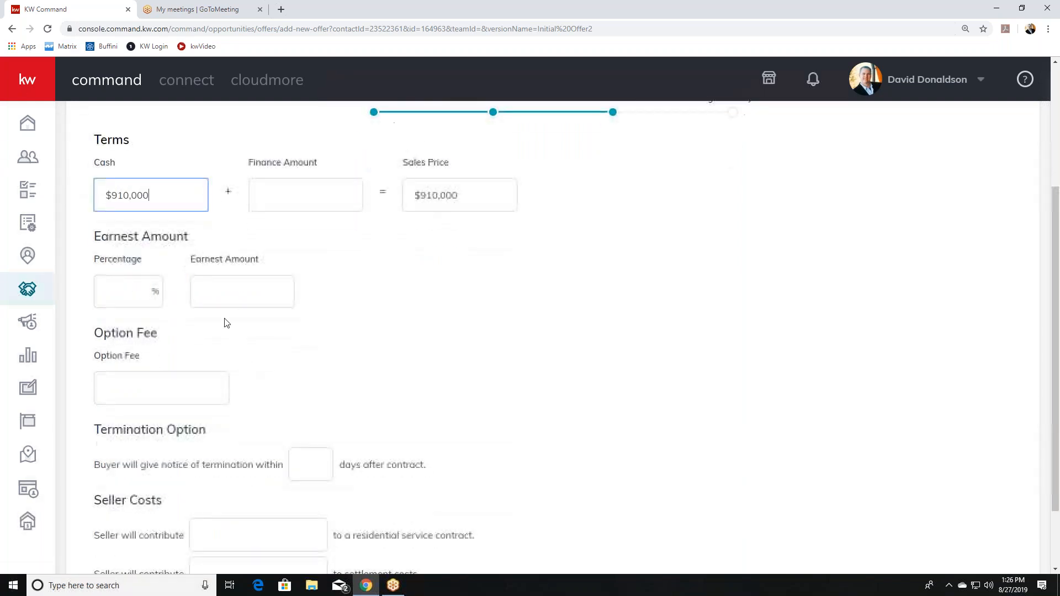
click(223, 289)
text(50,000)
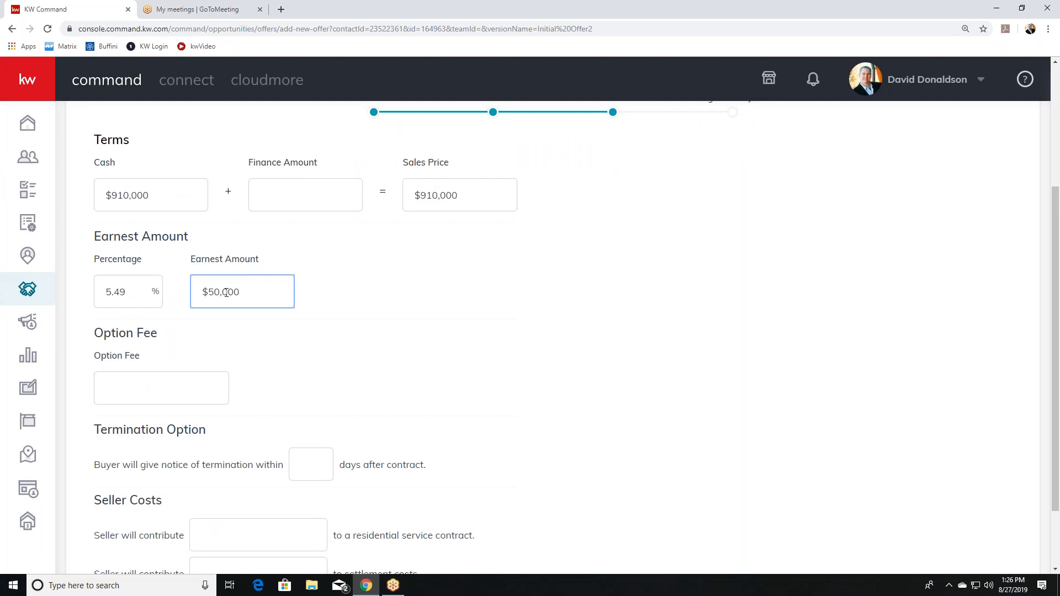
scroll(414, 326, down, 3)
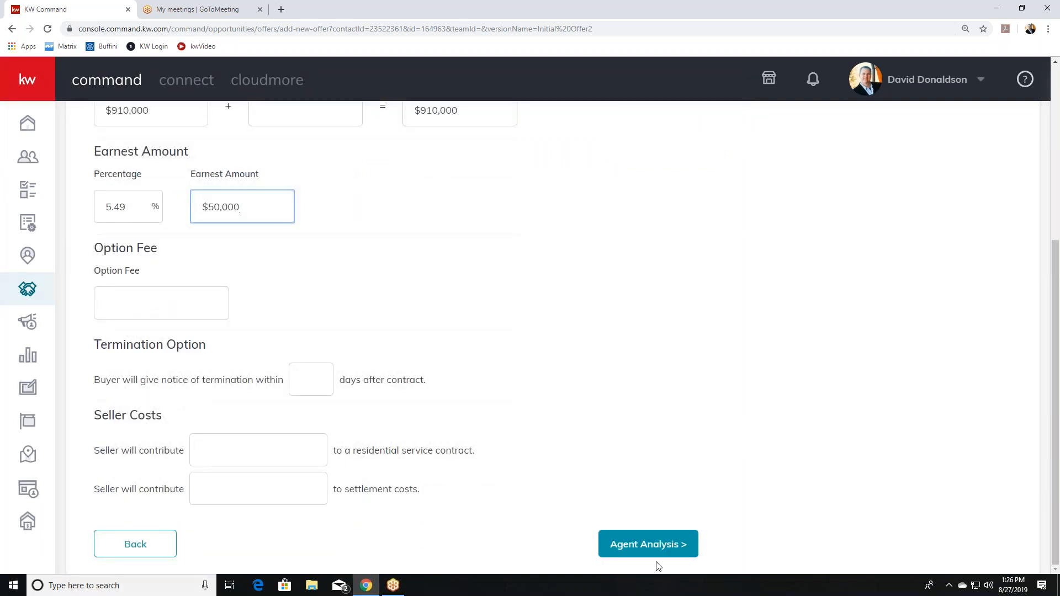
click(651, 544)
click(645, 545)
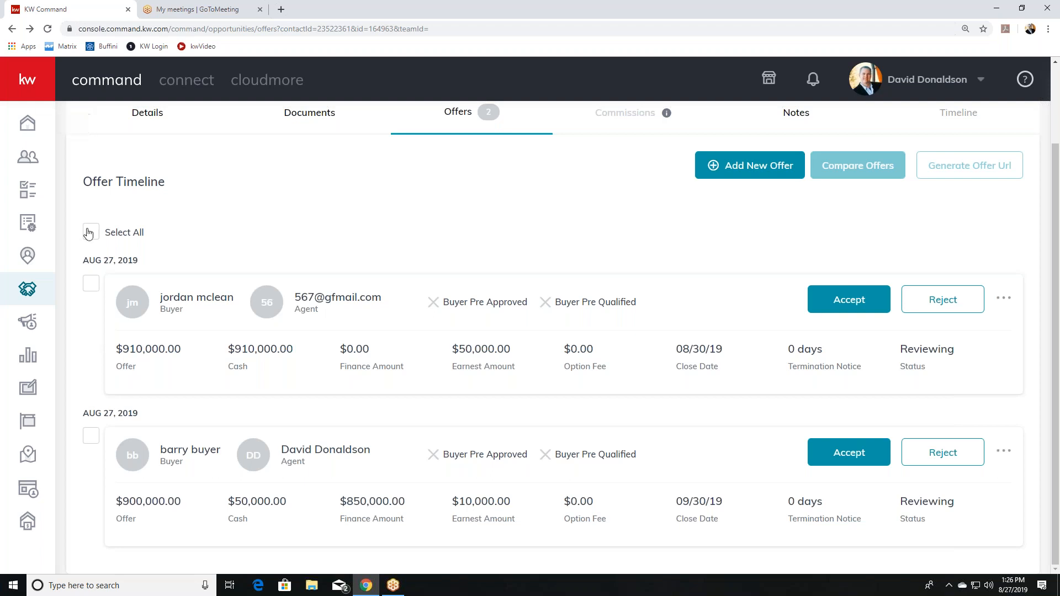
Select both listed offers, $910,000 cash and $900,000 financed, for comparison.
click(96, 238)
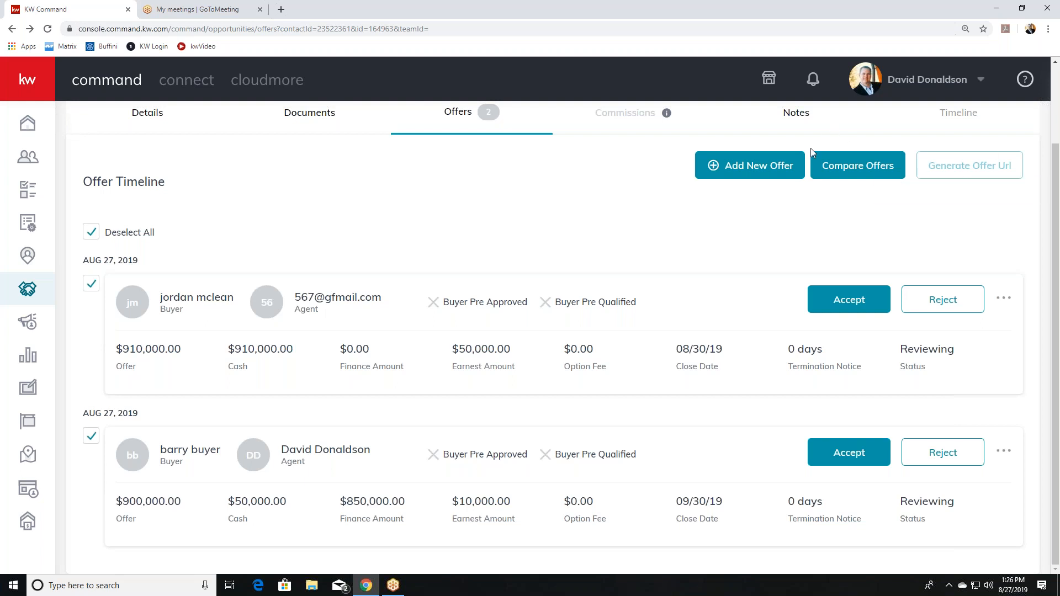
Compare the offers: $900,000 ($850,000 financed, closing 09/30/19) versus $910,000 cash closing 08/30/19.
click(871, 167)
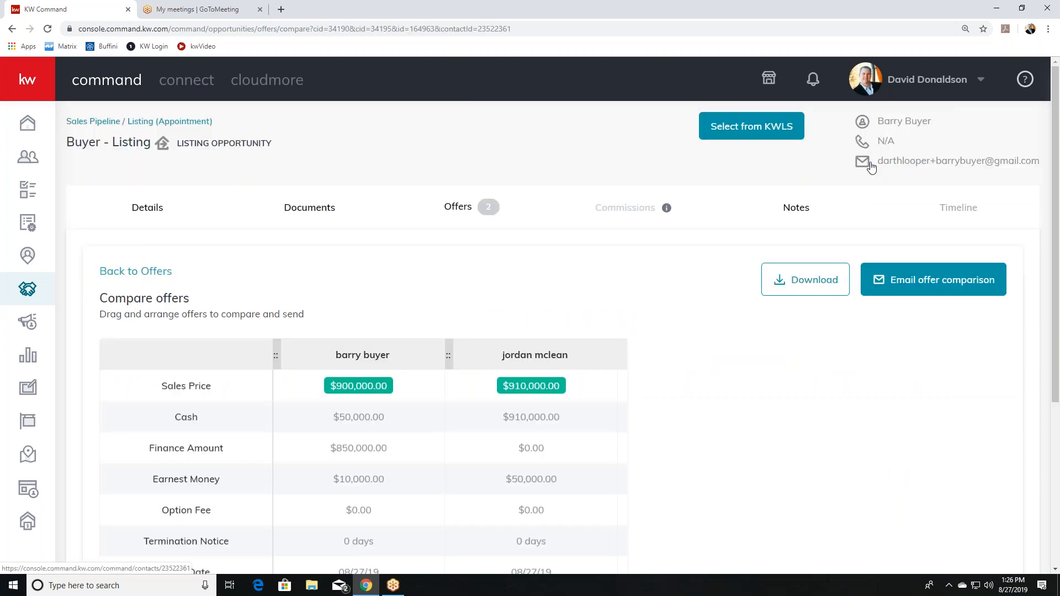
scroll(673, 307, down, 3)
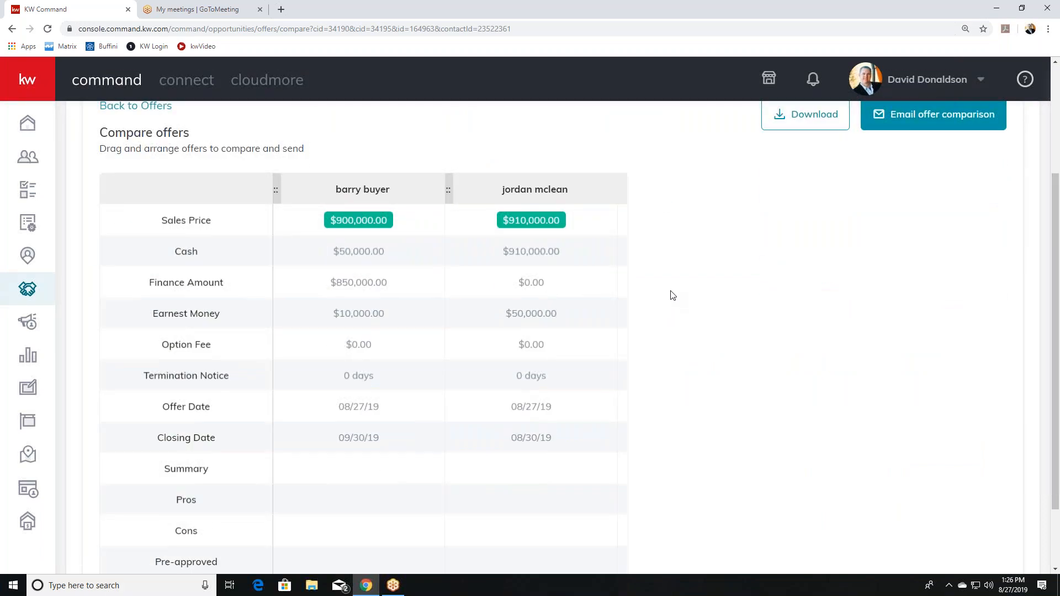
scroll(677, 297, down, 2)
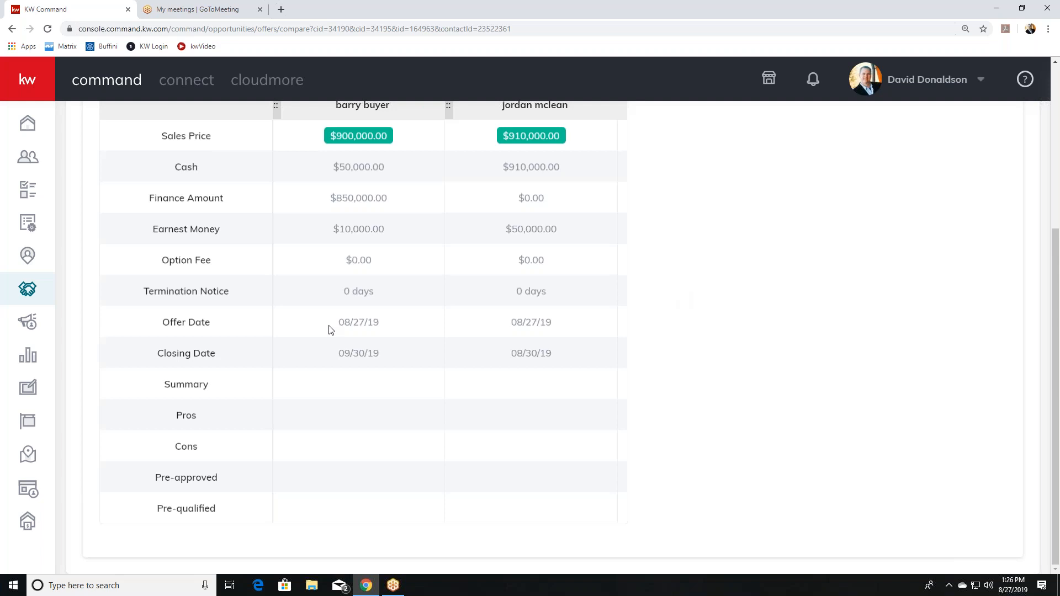
scroll(270, 330, up, 5)
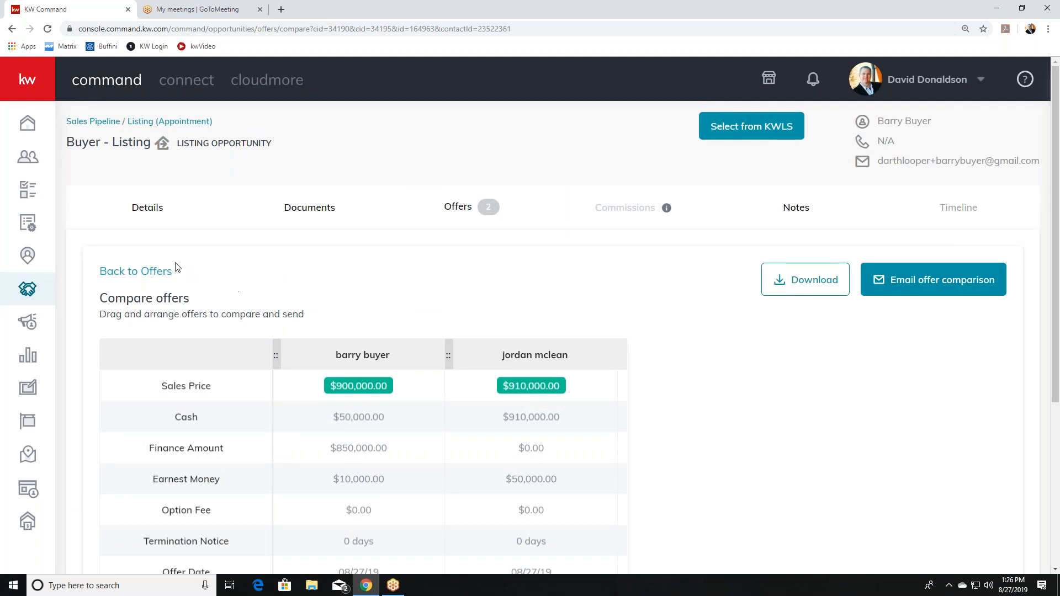
Accept the $900,000 offer from the offers list and bring up its commission details.
click(156, 277)
scroll(755, 333, down, 2)
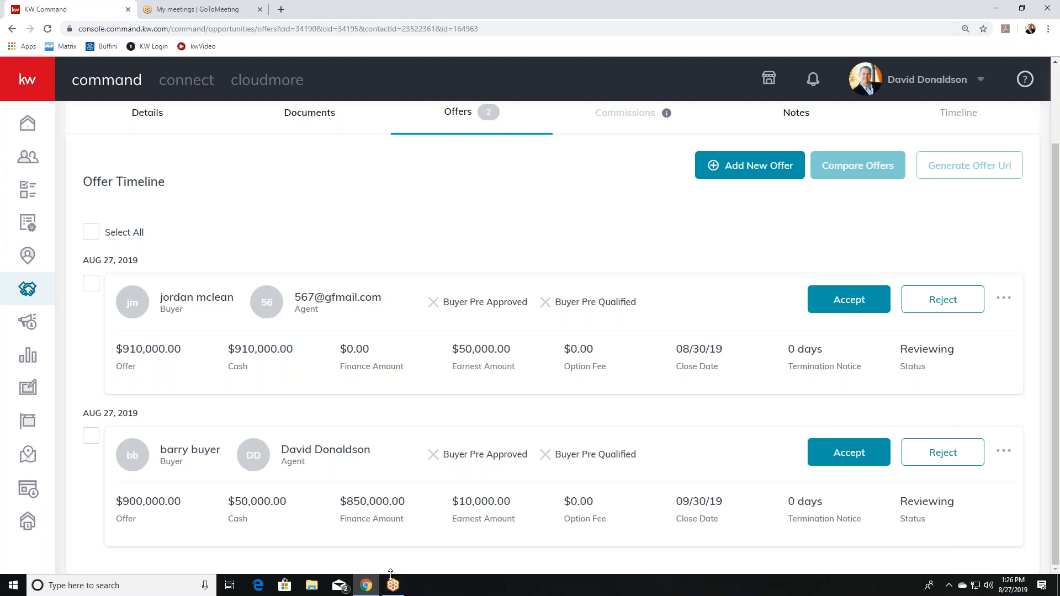
click(852, 447)
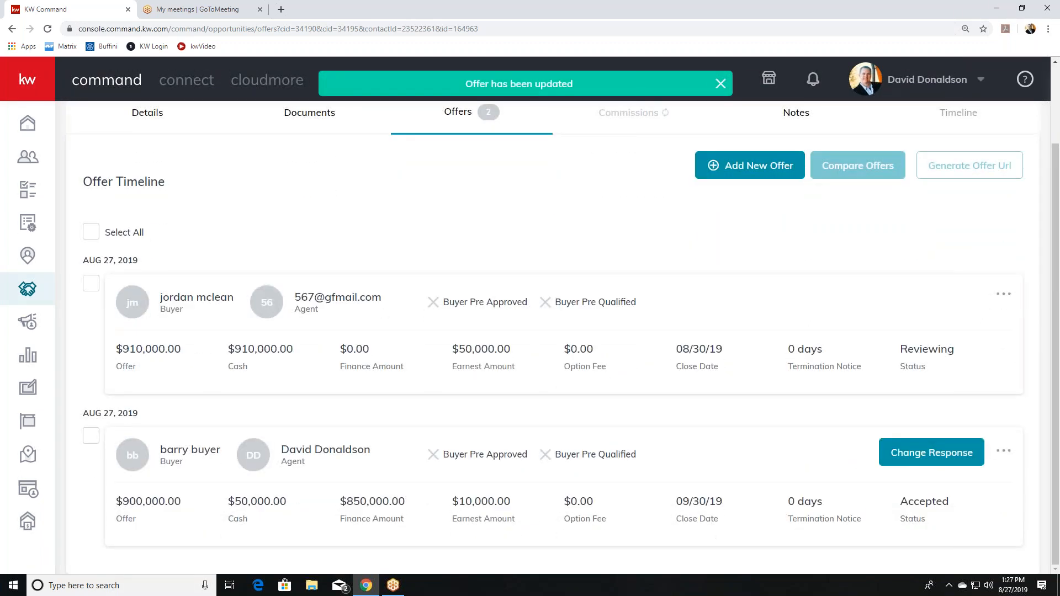
scroll(900, 389, up, 2)
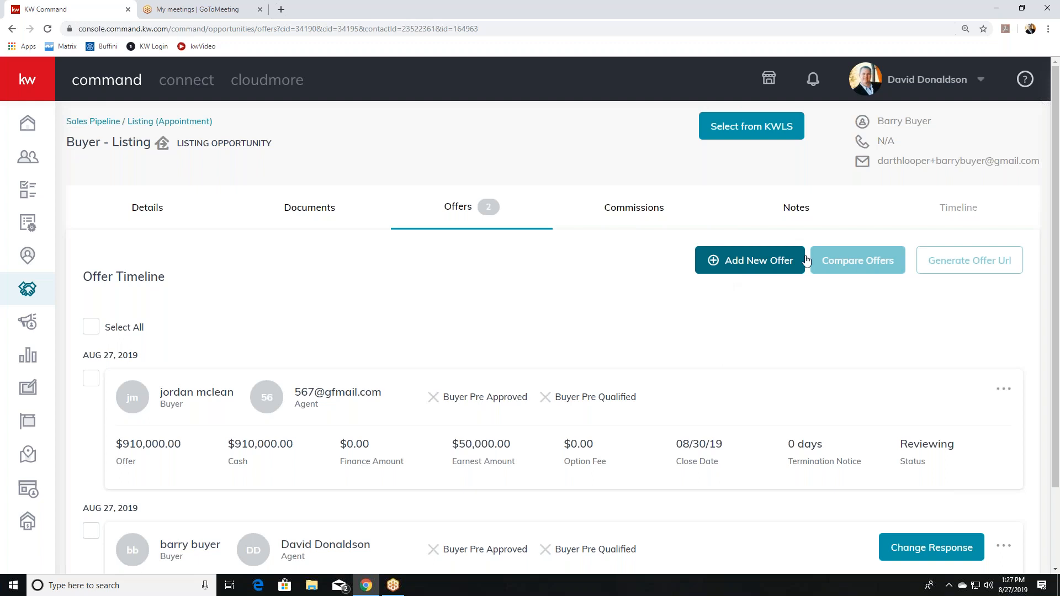
click(654, 210)
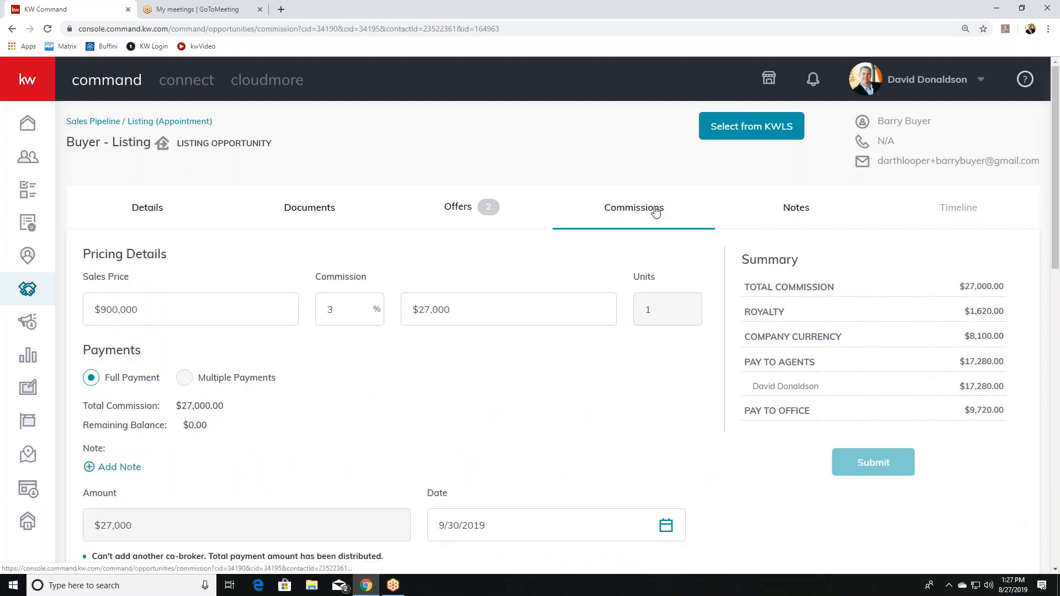
Review the commission breakdown: $1,620 royalty, $8,100 company commission, no deductions, $17,280.00 check.
scroll(656, 211, down, 1)
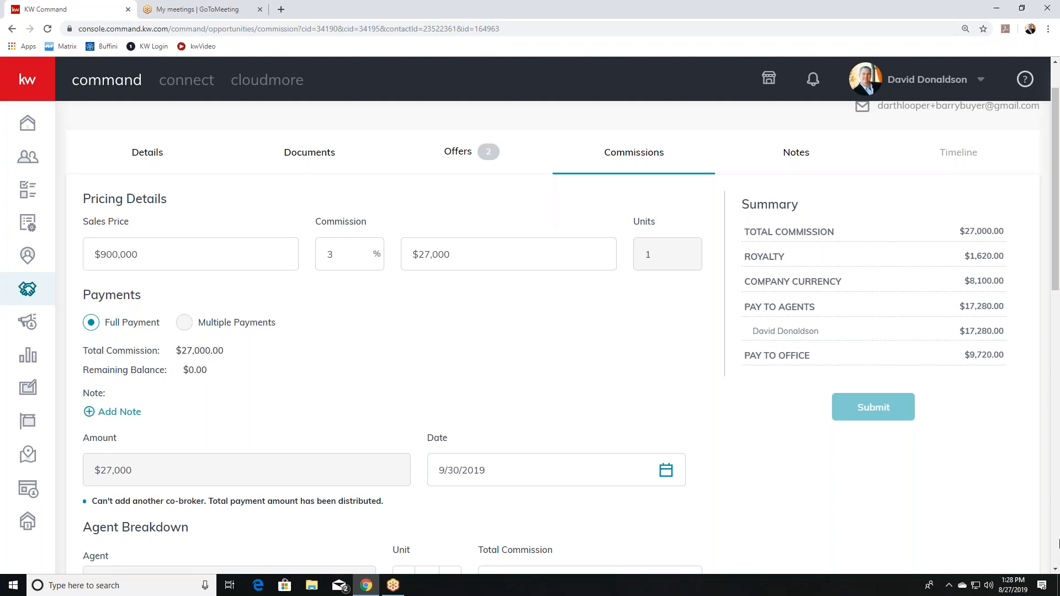
scroll(399, 428, down, 2)
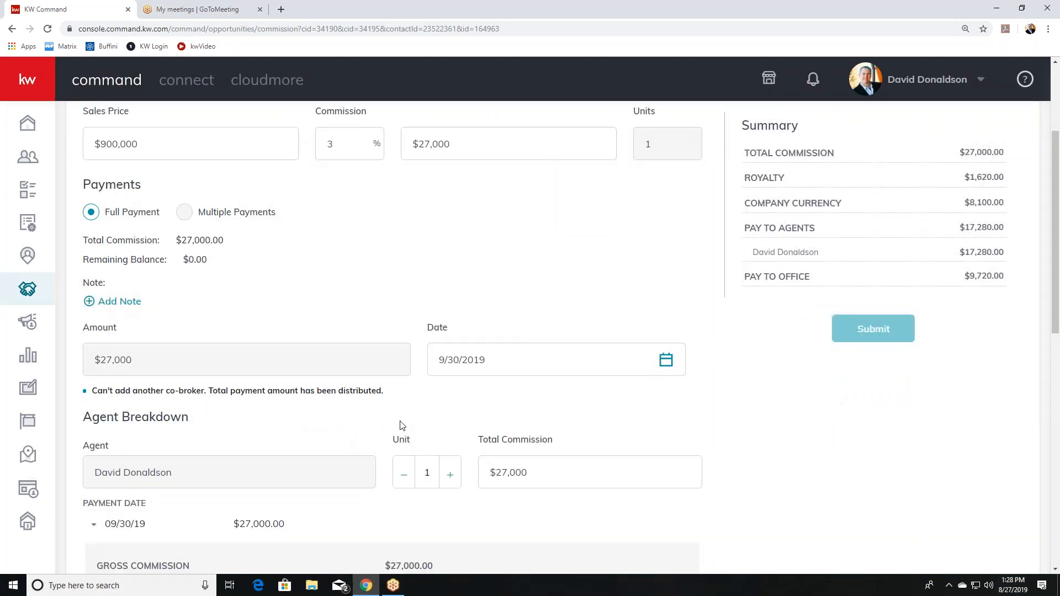
scroll(403, 426, up, 3)
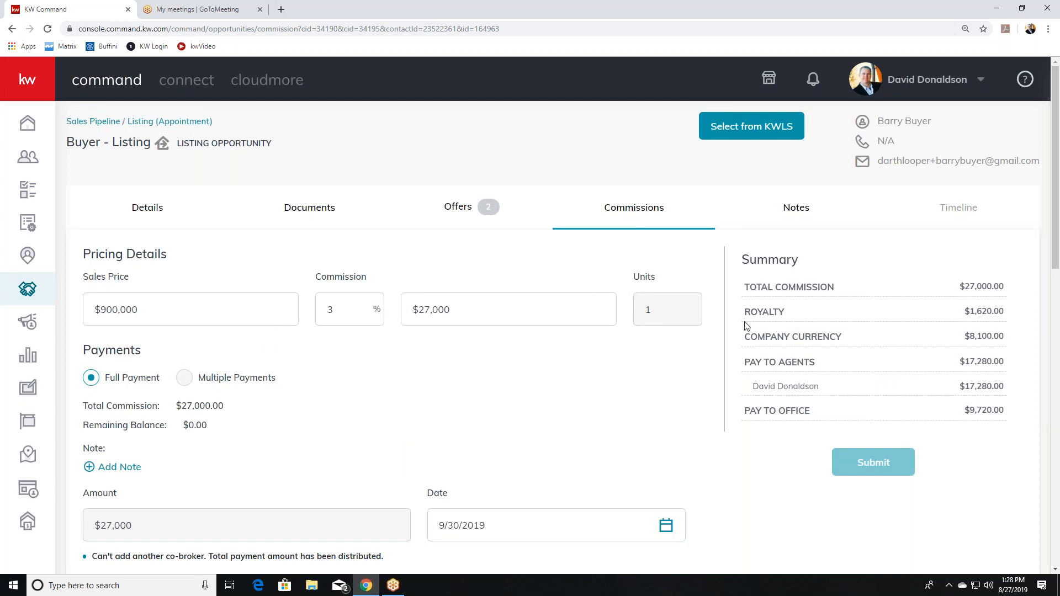
double_click(646, 312)
scroll(467, 413, down, 8)
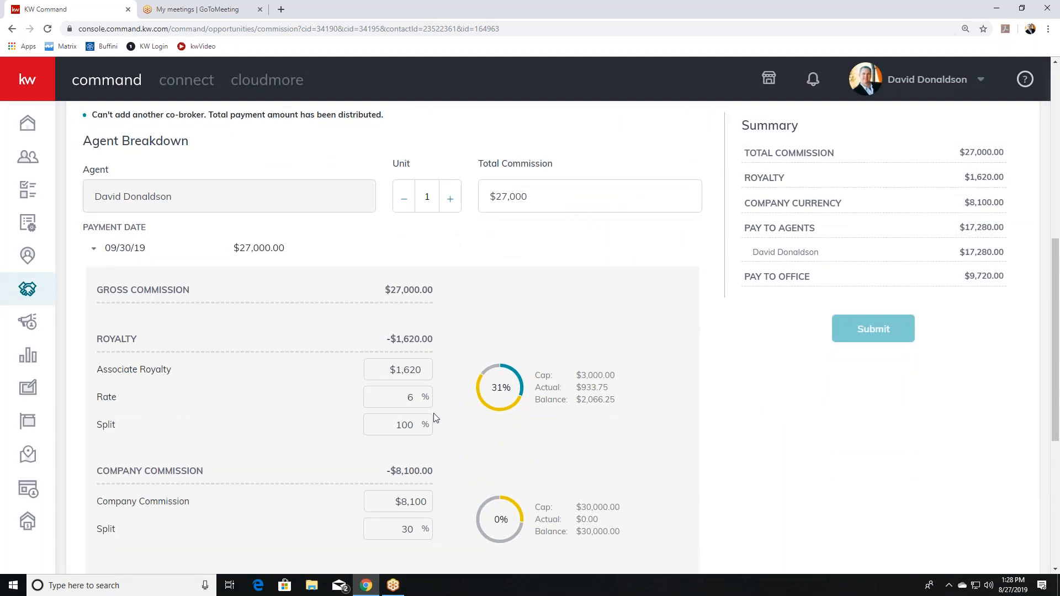
scroll(512, 390, down, 6)
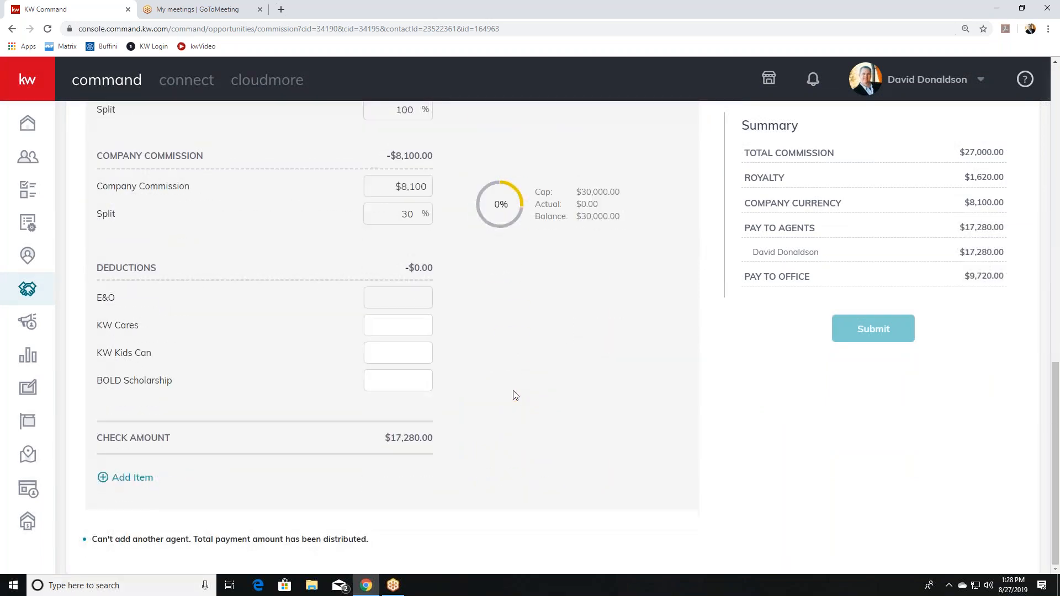
scroll(513, 395, up, 14)
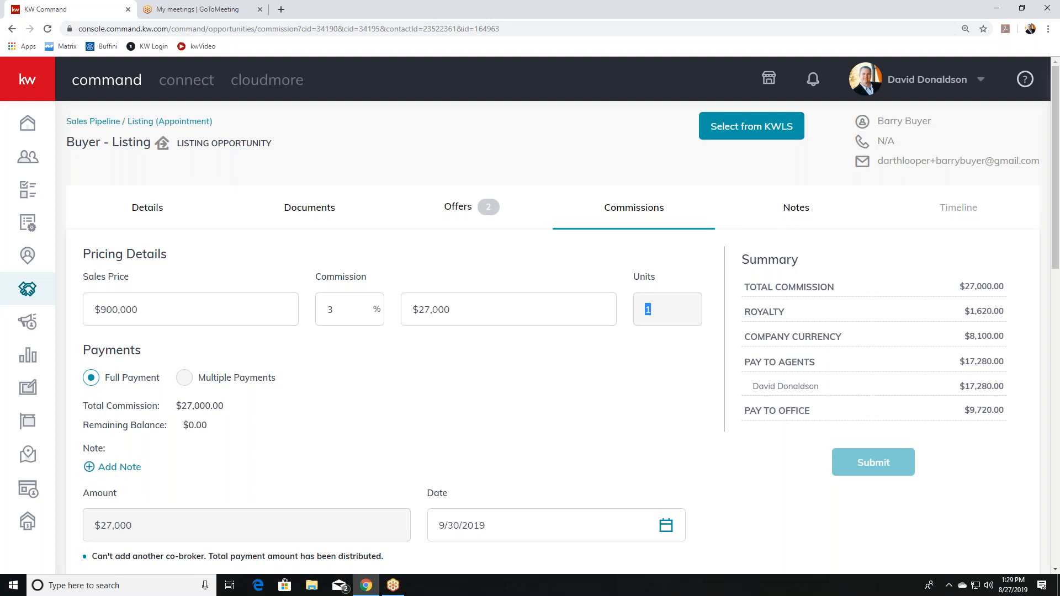
scroll(499, 397, down, 15)
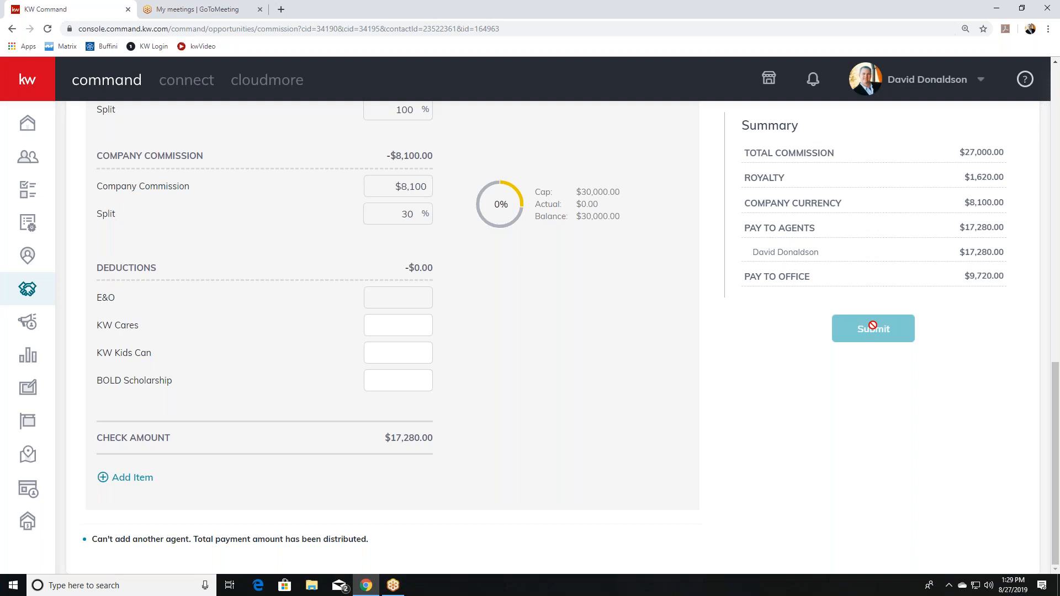
scroll(599, 333, up, 10)
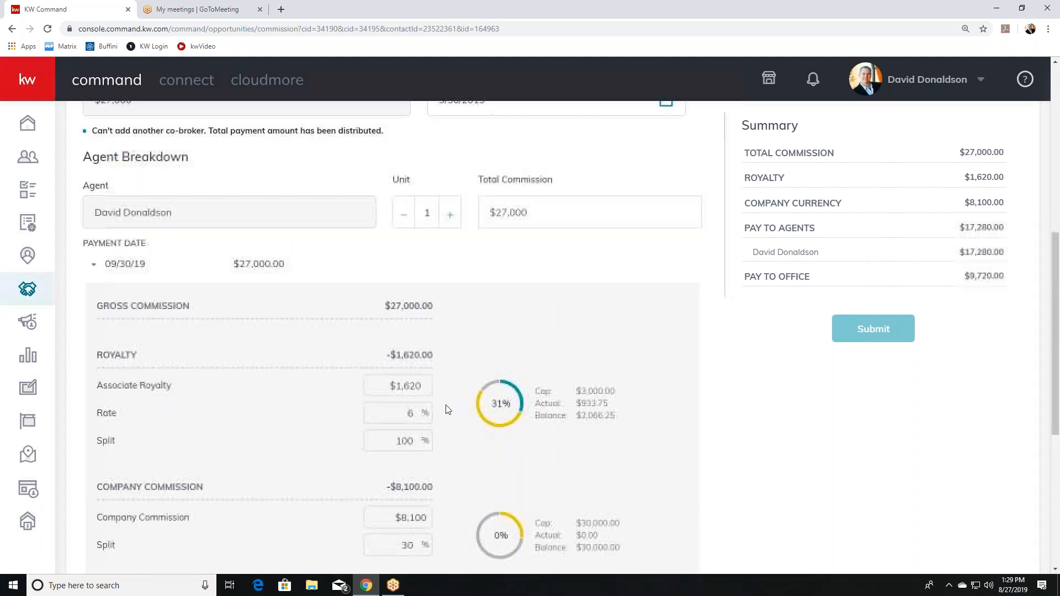
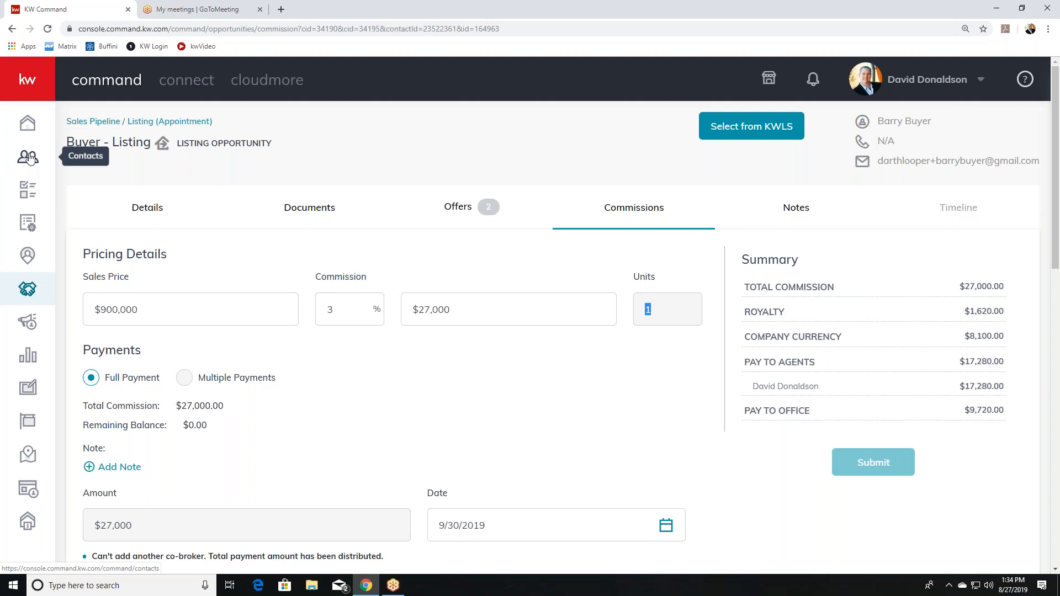
Show the Offers timeline: $900,000 offer Accepted, $910,000 cash offer Reviewing; check the first offer's actions.
scroll(205, 396, down, 1)
scroll(204, 389, up, 1)
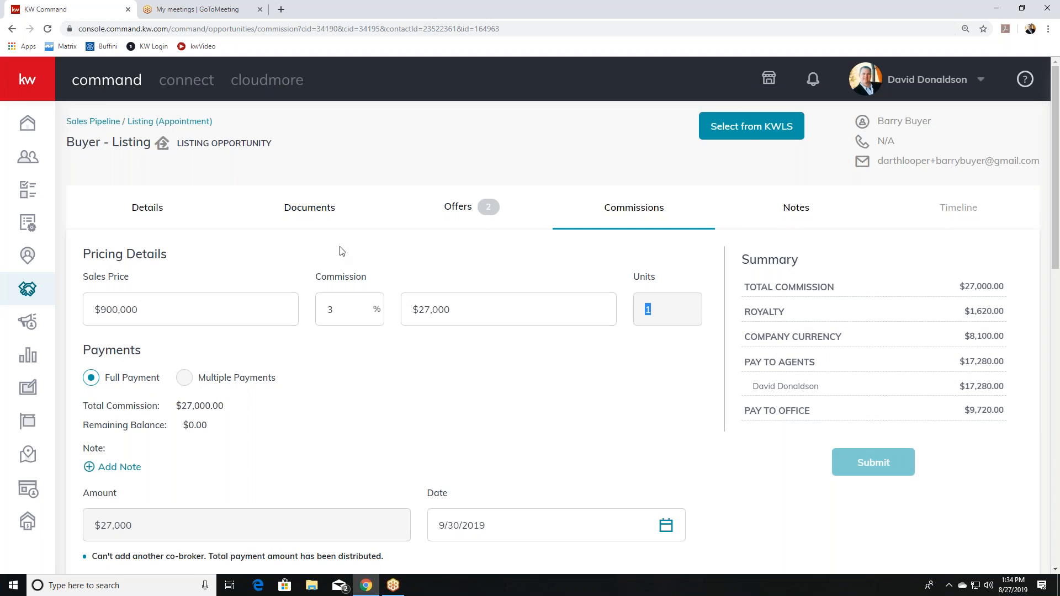
click(479, 209)
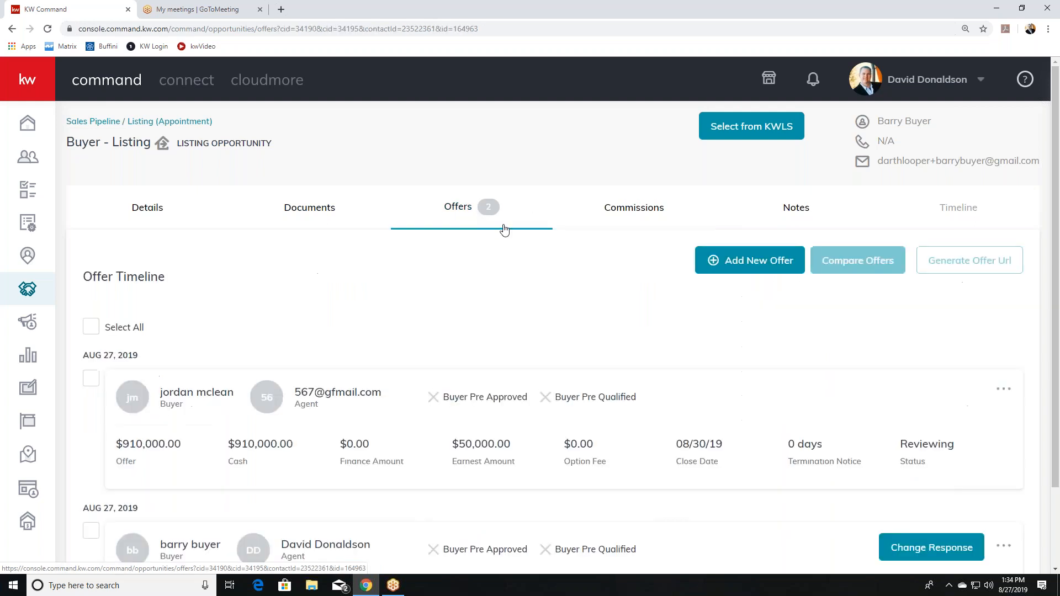
scroll(684, 411, down, 2)
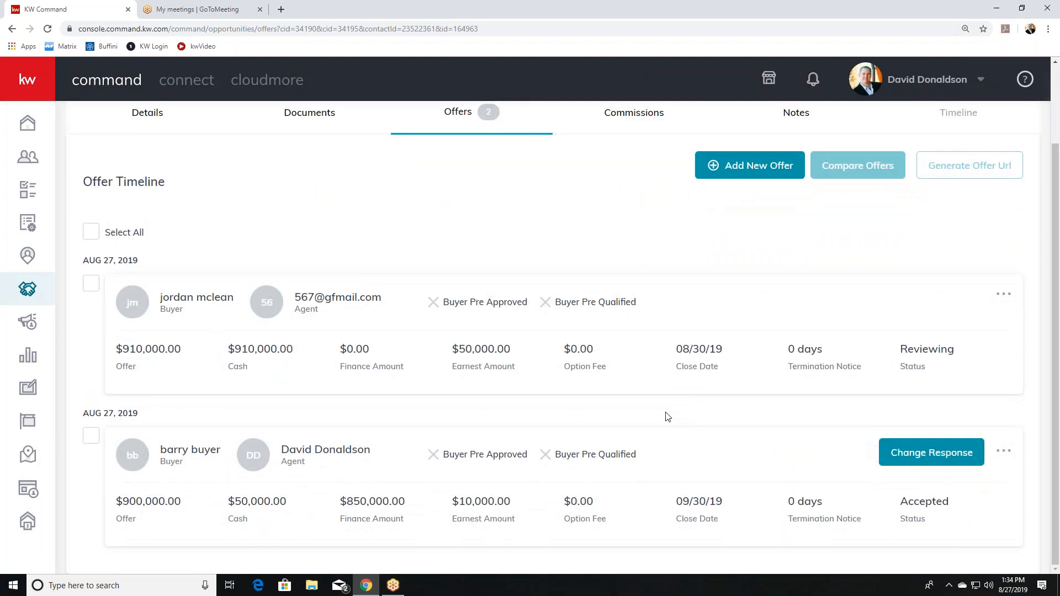
click(1003, 295)
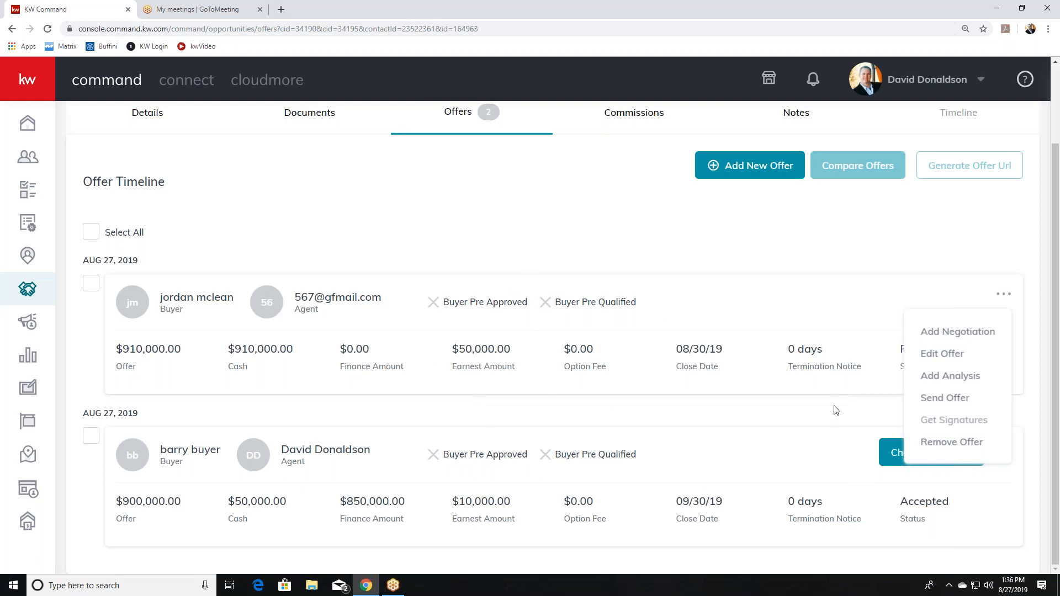
click(836, 465)
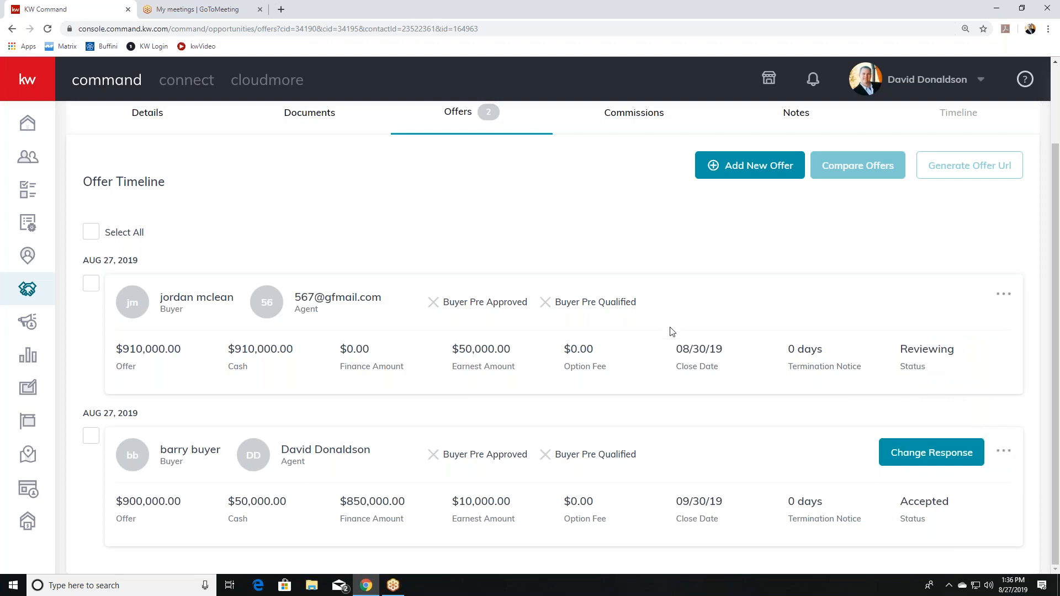
Look over the $27,000 commission Agent Breakdown, then view the listing documents checklist (0 of 9 uploaded).
click(632, 116)
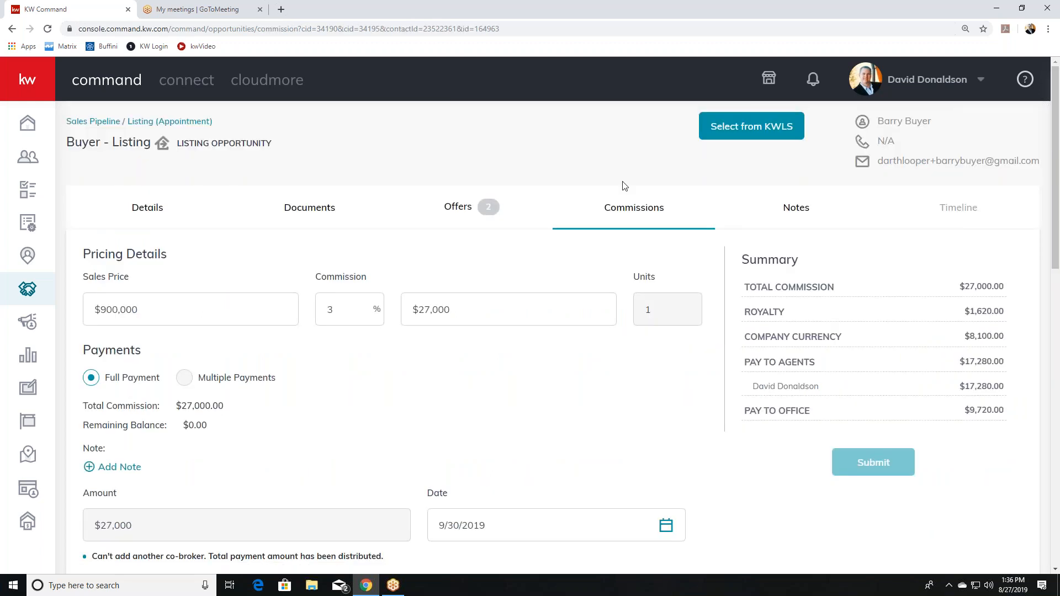
scroll(621, 213, down, 5)
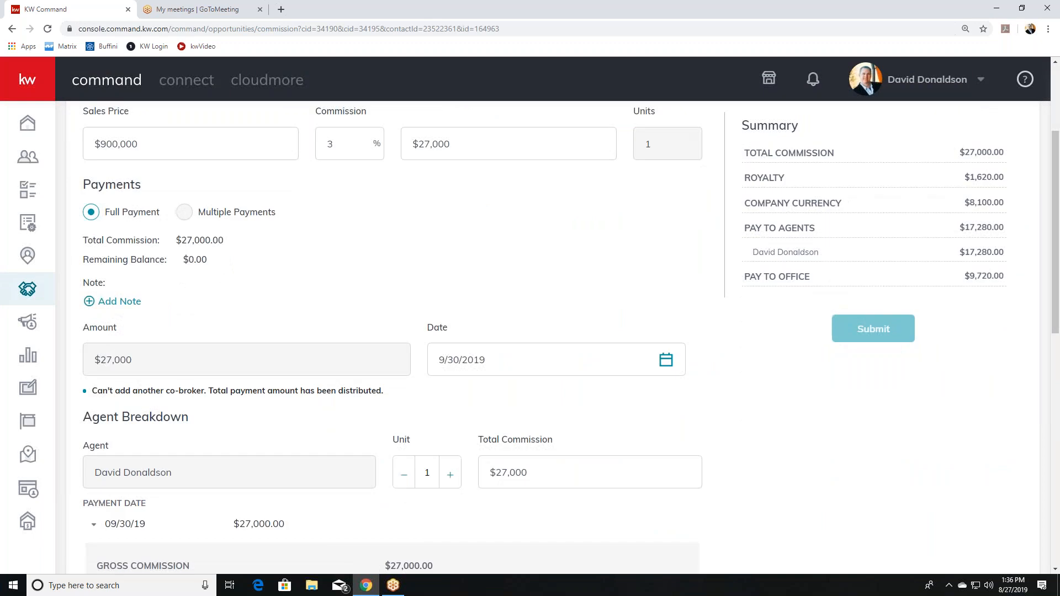
scroll(620, 214, down, 3)
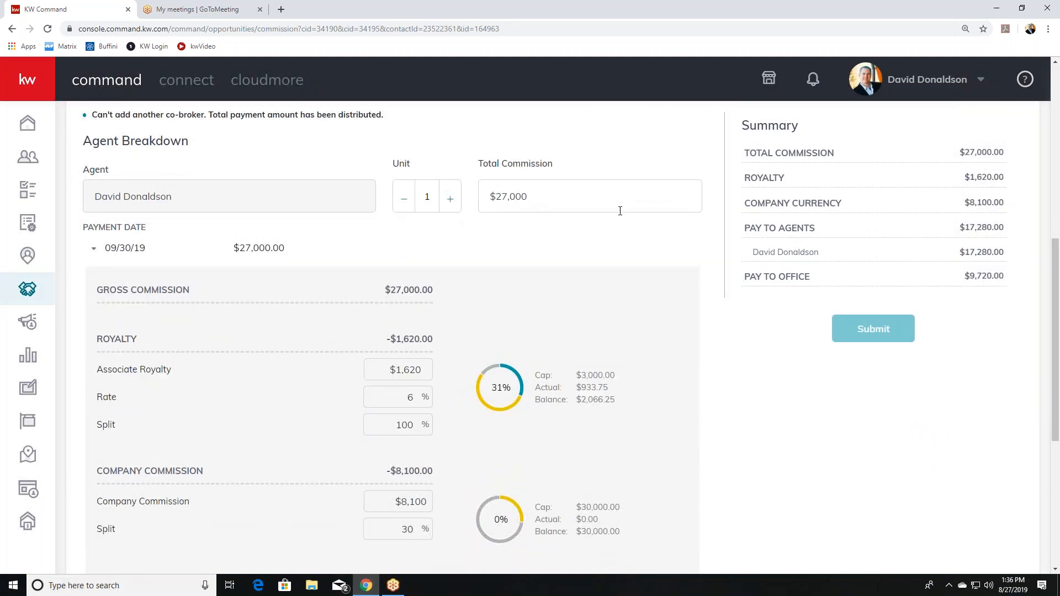
scroll(618, 215, up, 4)
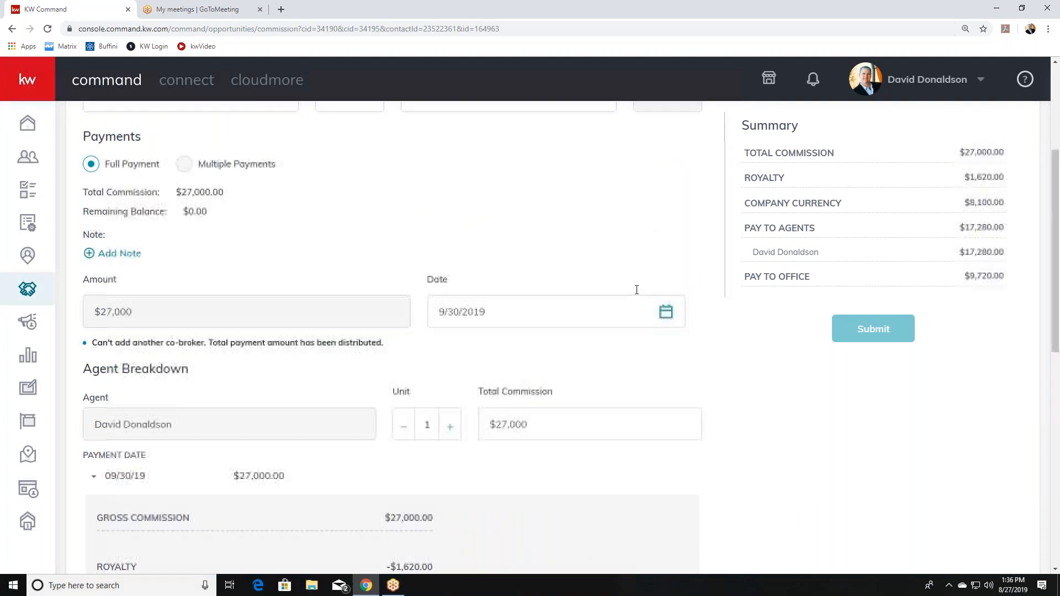
scroll(636, 290, up, 4)
drag(660, 314, 638, 314)
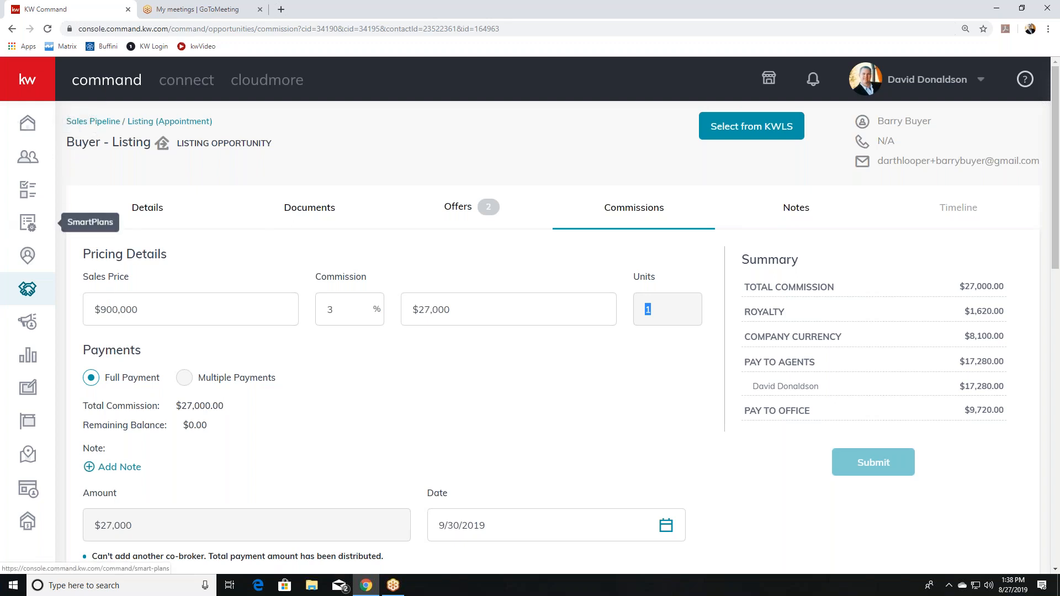
click(296, 209)
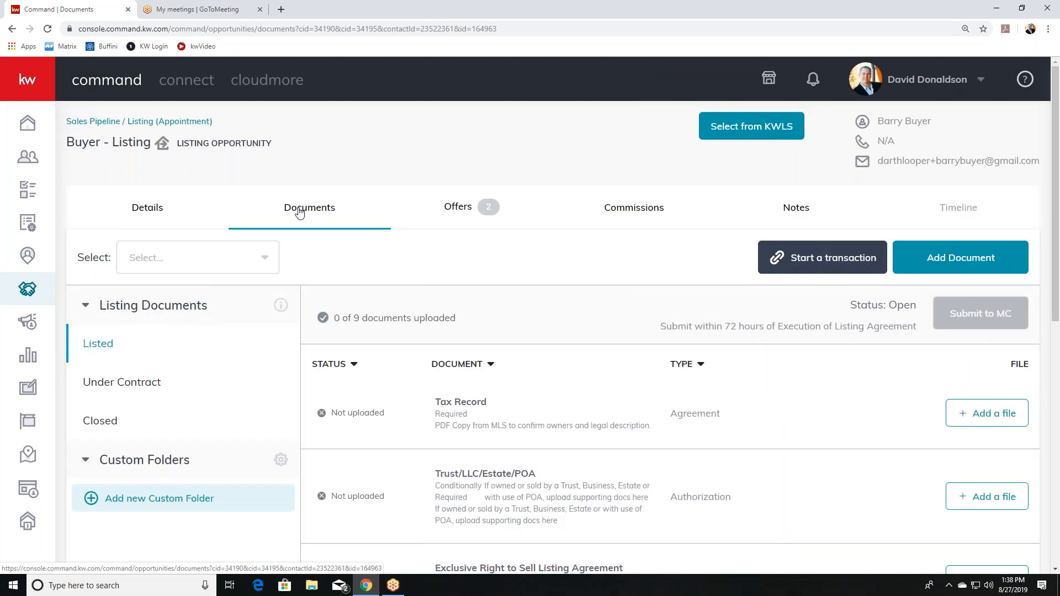
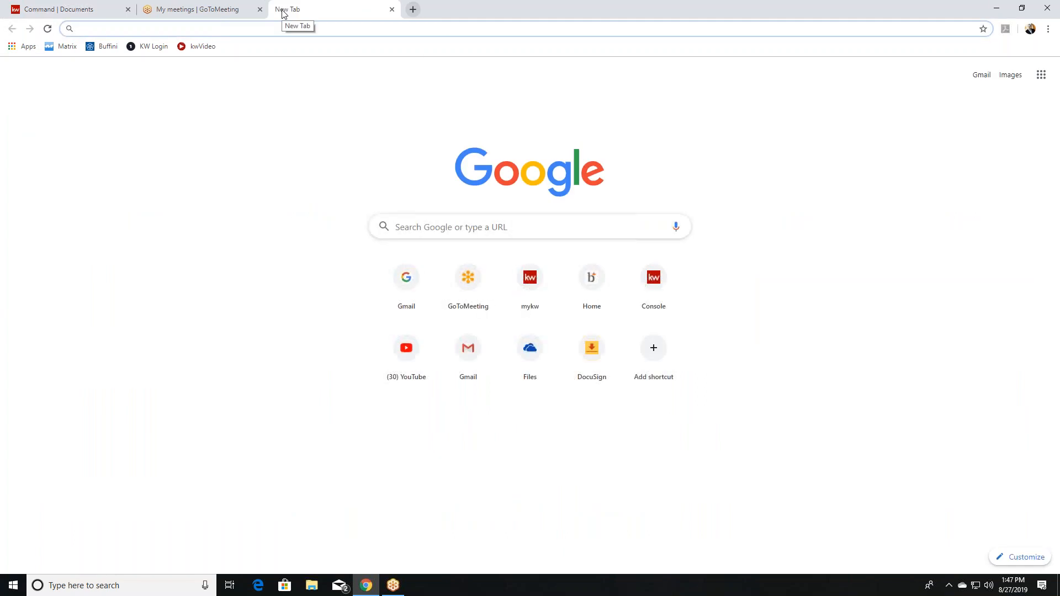
Load kwconnect.com in the new Chrome tab.
text(kwco)
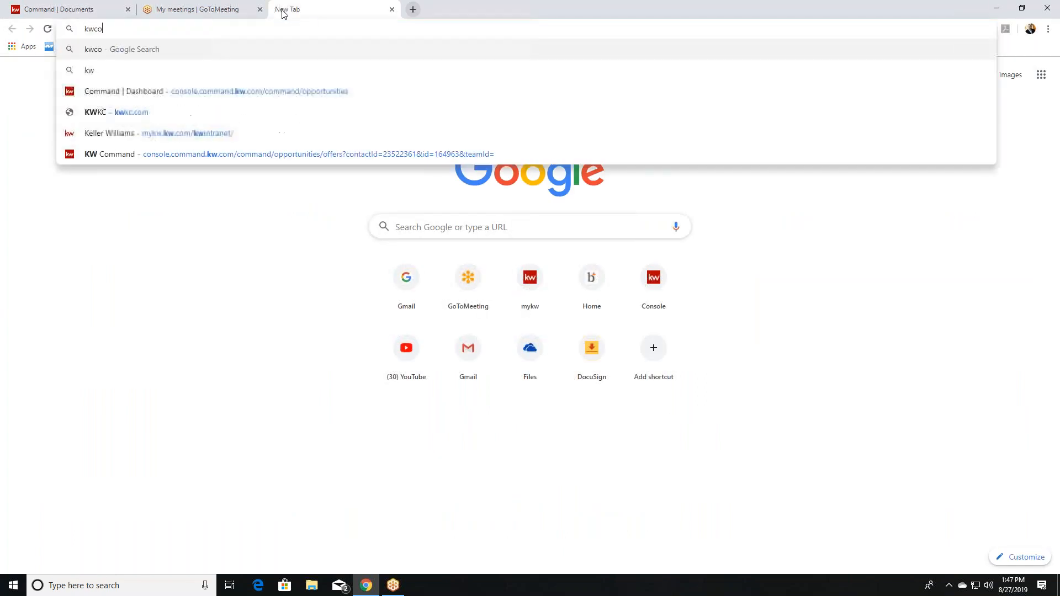
text(nnect)
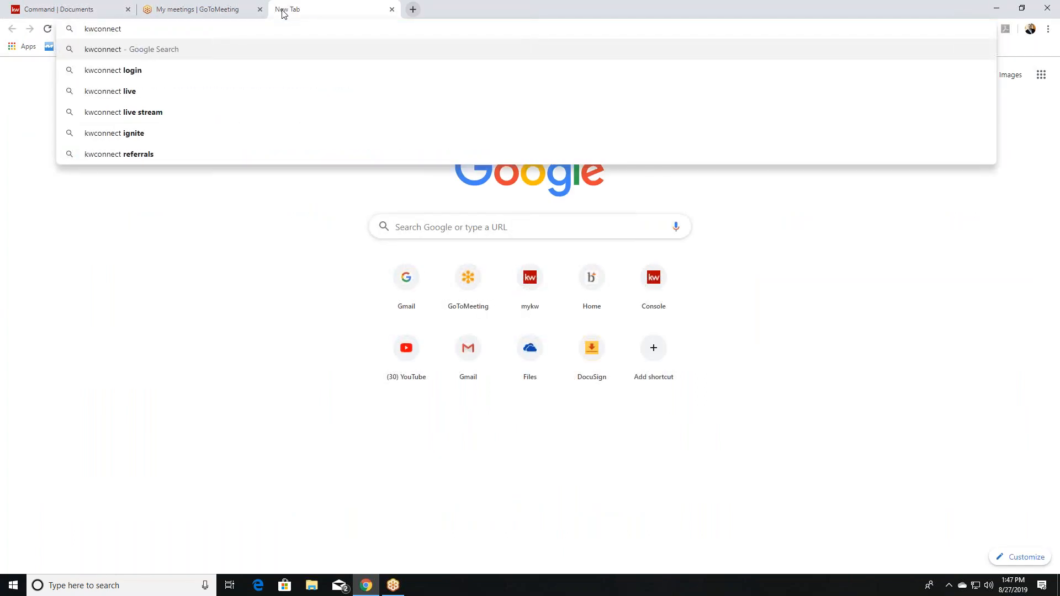
text(.)
key(Return)
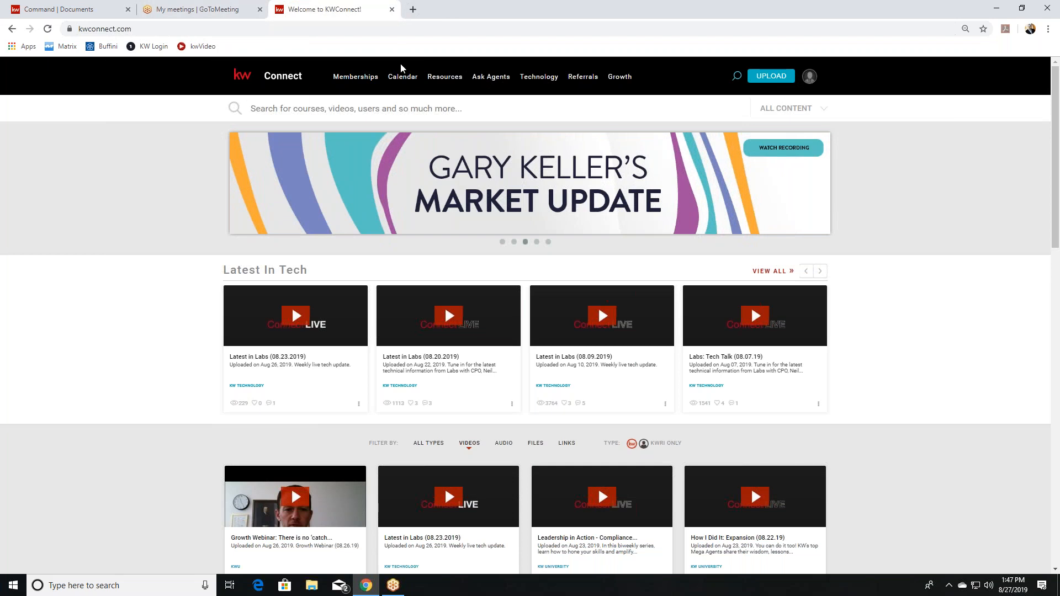
Log in through the profile menu's Keller Williams sign-in page with the saved credentials.
mouse_move(453, 78)
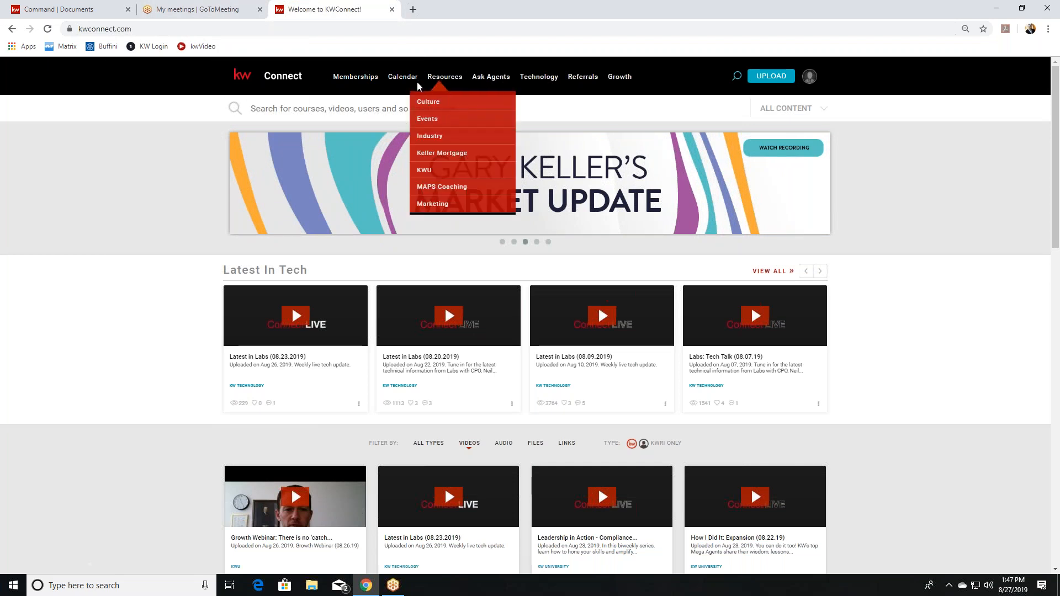
mouse_move(809, 77)
click(766, 121)
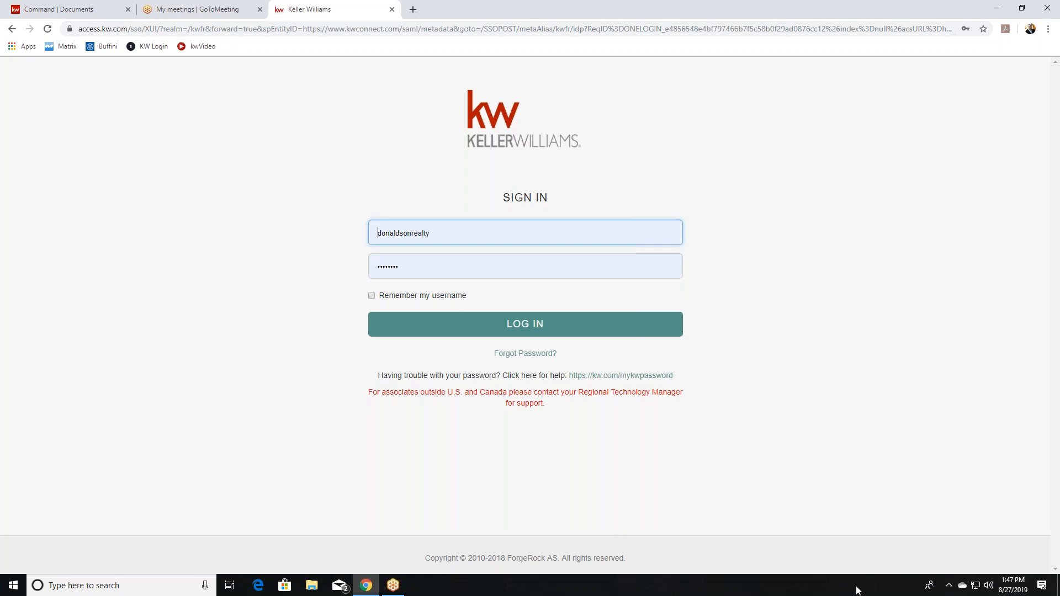
click(563, 329)
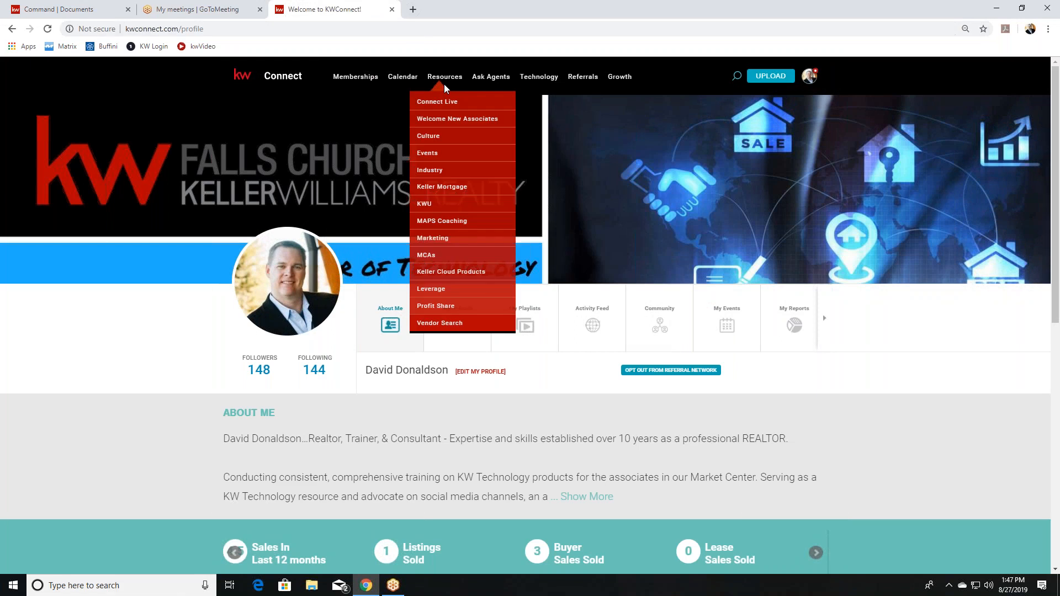
Open Resources > Connect Live and scroll through the 8/27–9/6 livestream sessions.
click(437, 102)
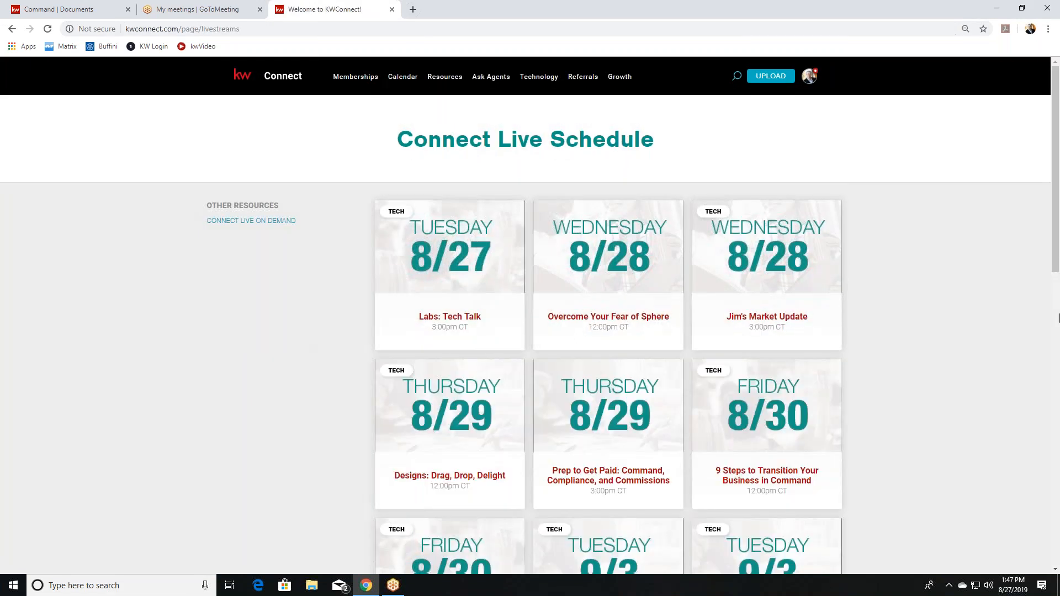
scroll(780, 367, down, 1)
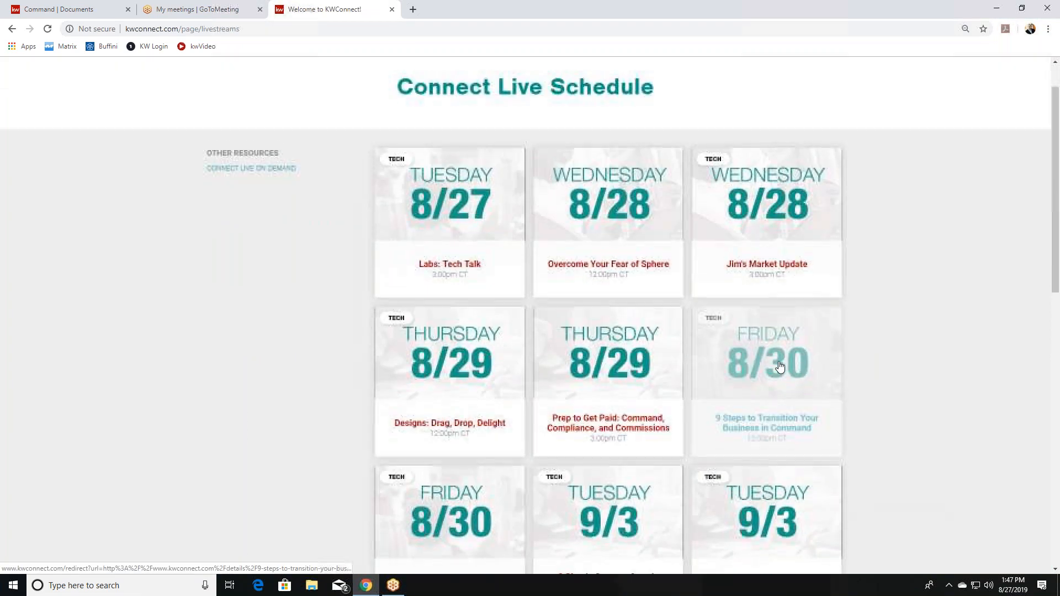
scroll(472, 301, down, 2)
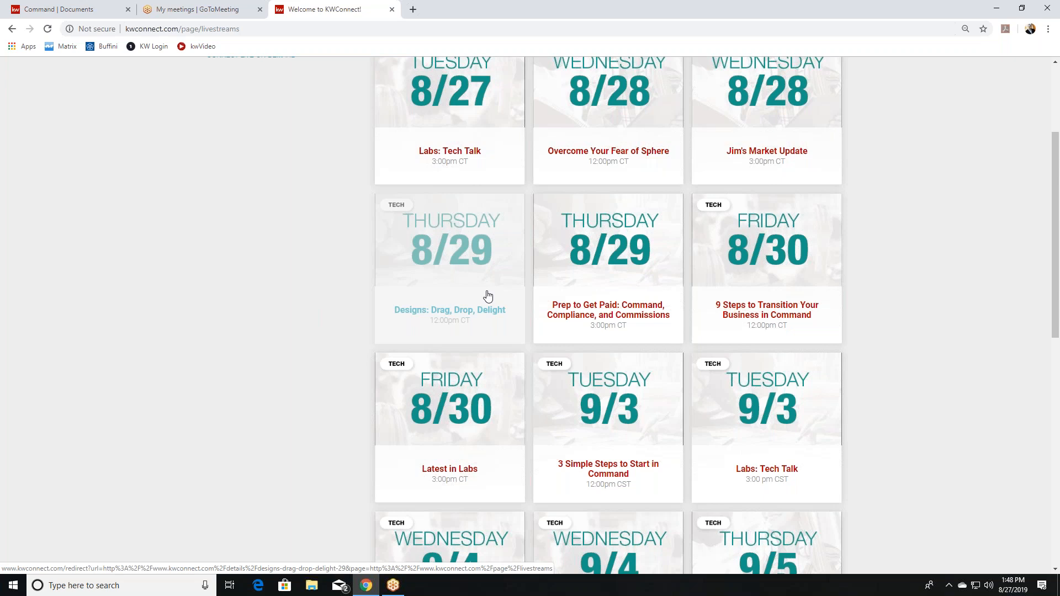
scroll(704, 187, down, 3)
scroll(706, 203, down, 5)
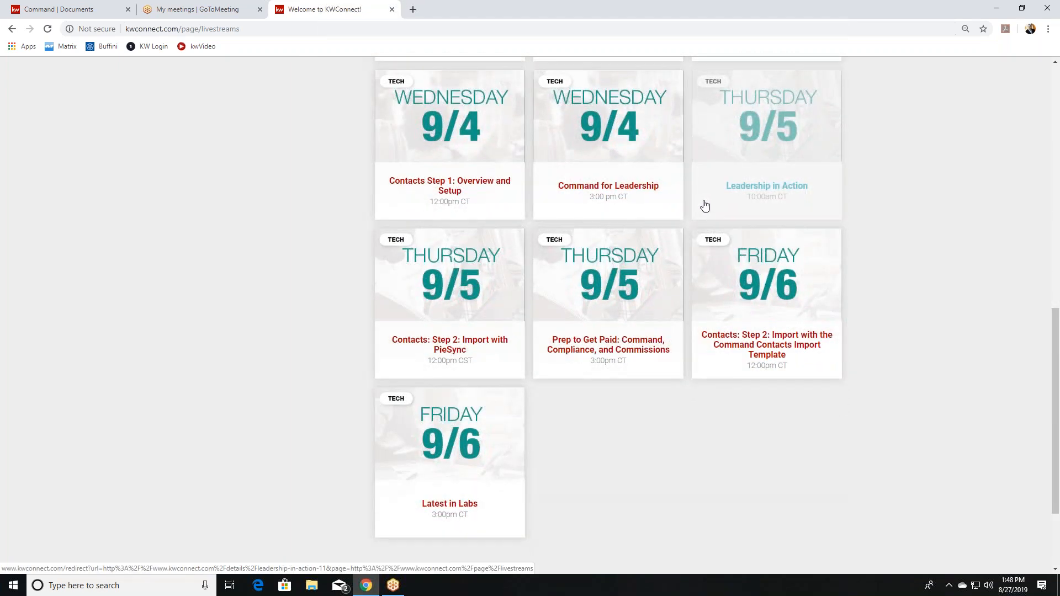
scroll(635, 236, up, 14)
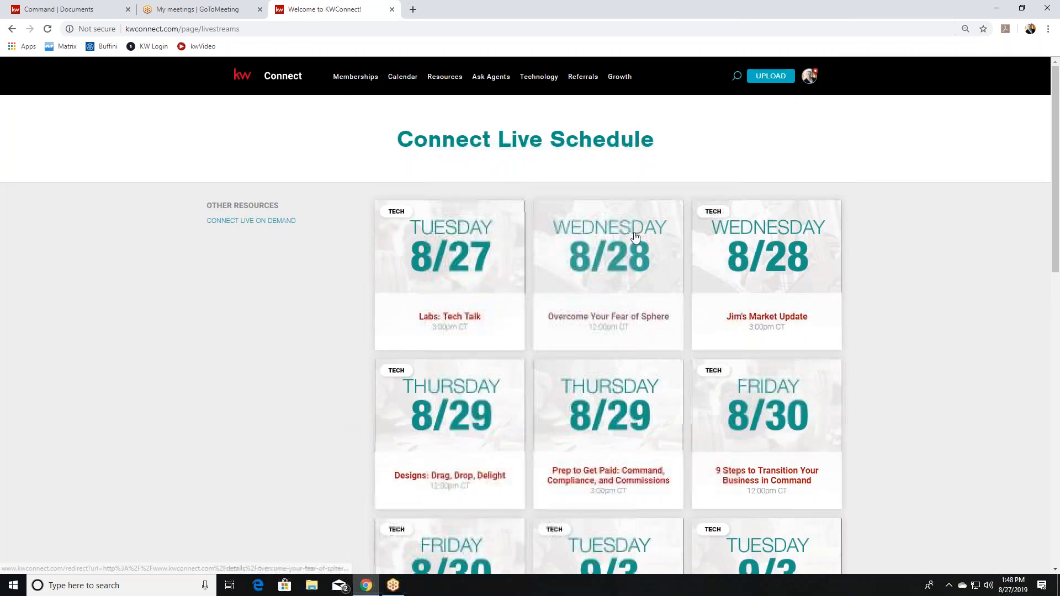
Follow Connect Live On Demand, then go to Technology > Tech-Enabled Agent.
click(260, 221)
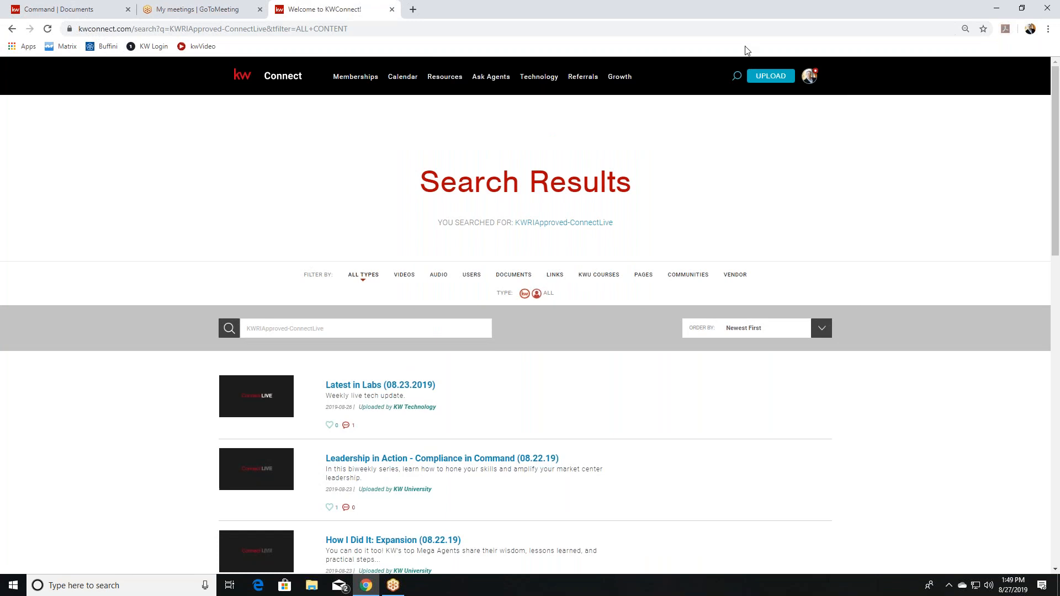
mouse_move(530, 78)
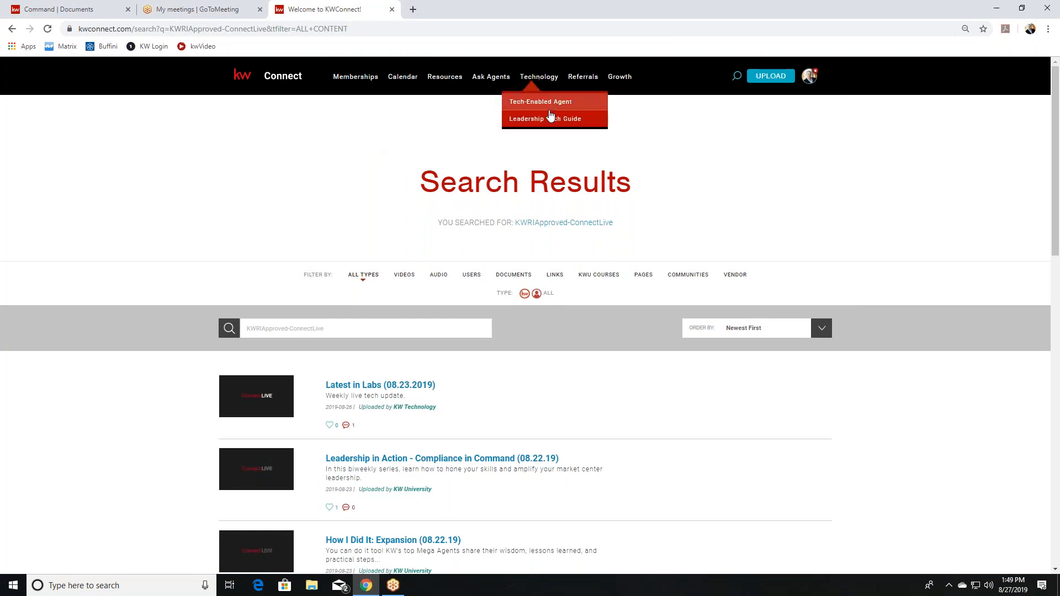
click(549, 104)
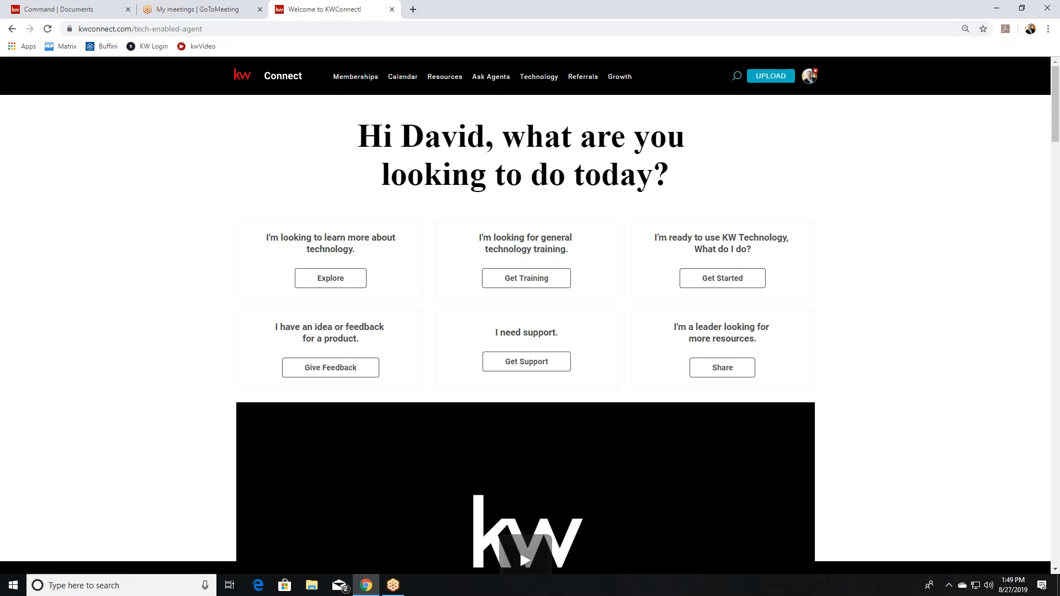
Scroll the Tech-Enabled Agent page down to the Technology Training buttons near the footer.
scroll(504, 105, down, 5)
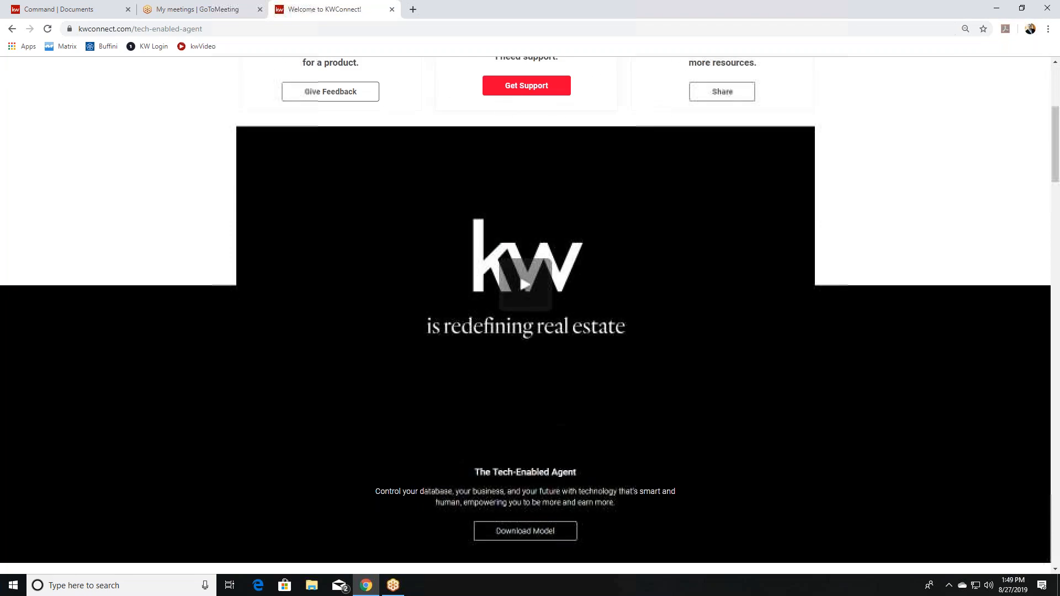
scroll(505, 108, down, 10)
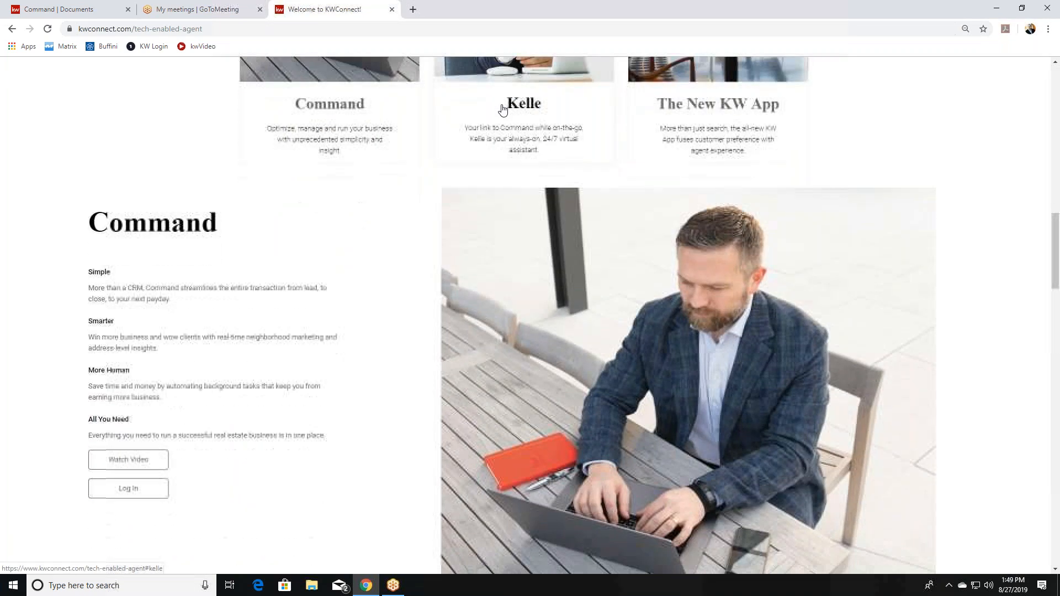
scroll(517, 65, up, 2)
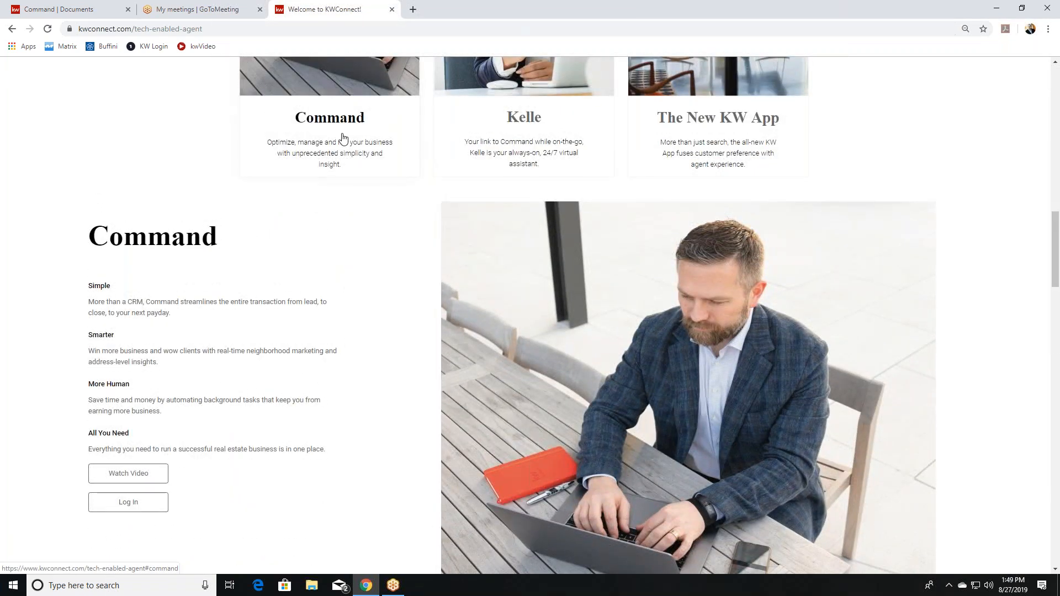
scroll(342, 138, down, 6)
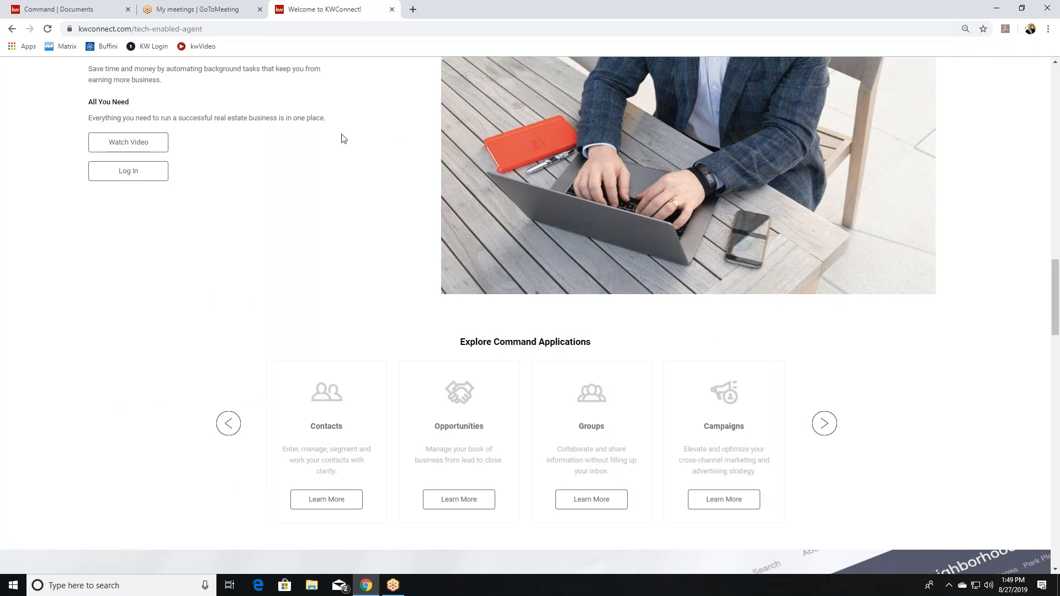
scroll(423, 127, down, 4)
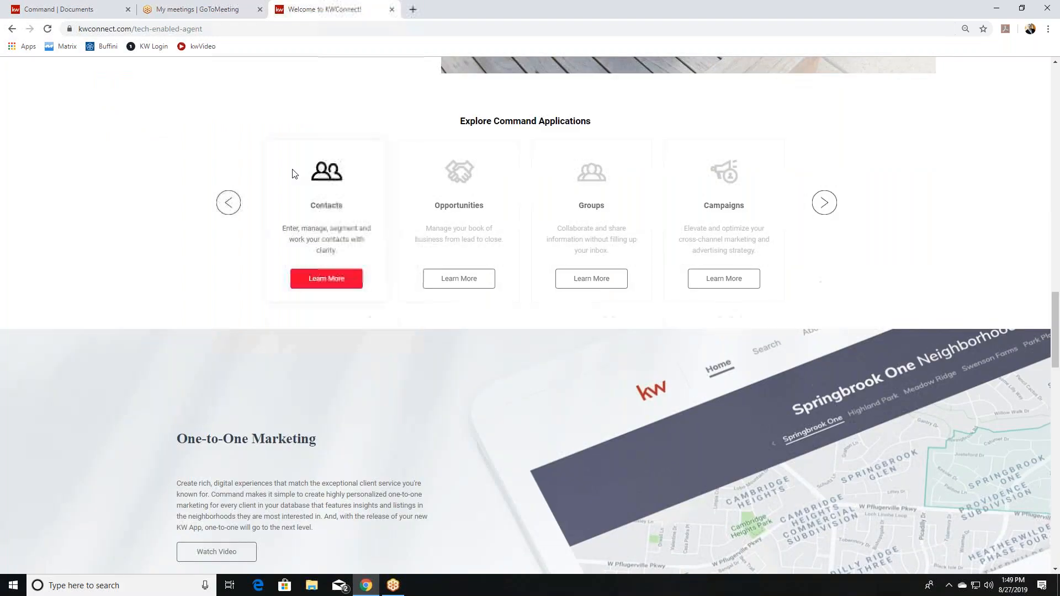
scroll(371, 208, down, 13)
scroll(190, 413, down, 10)
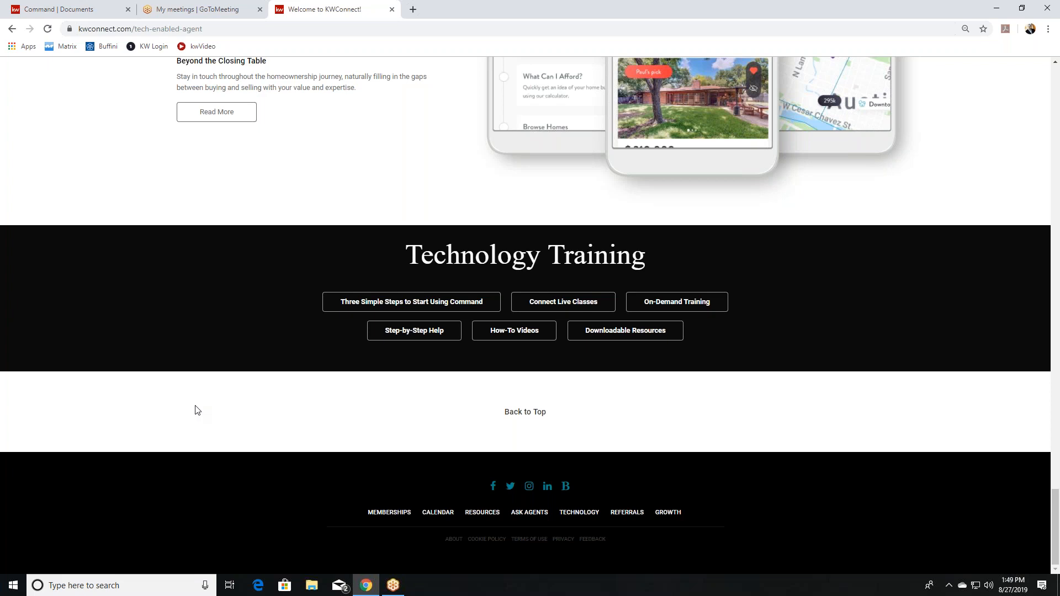
Open How-To Videos' #howtovideo results in a new tab, then return to the Tech-Enabled Agent tab.
click(491, 339)
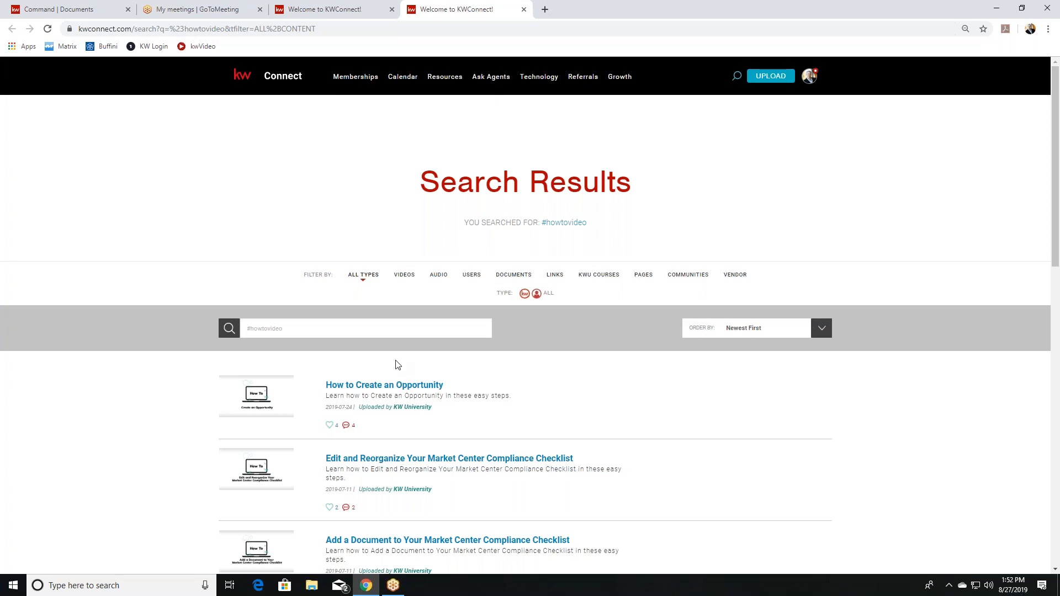
click(340, 6)
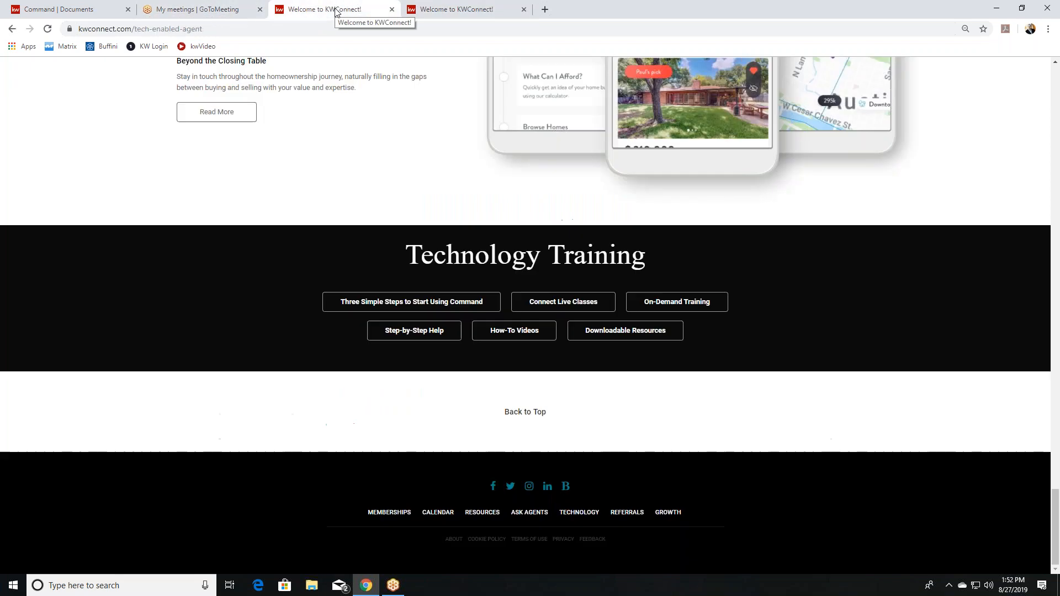